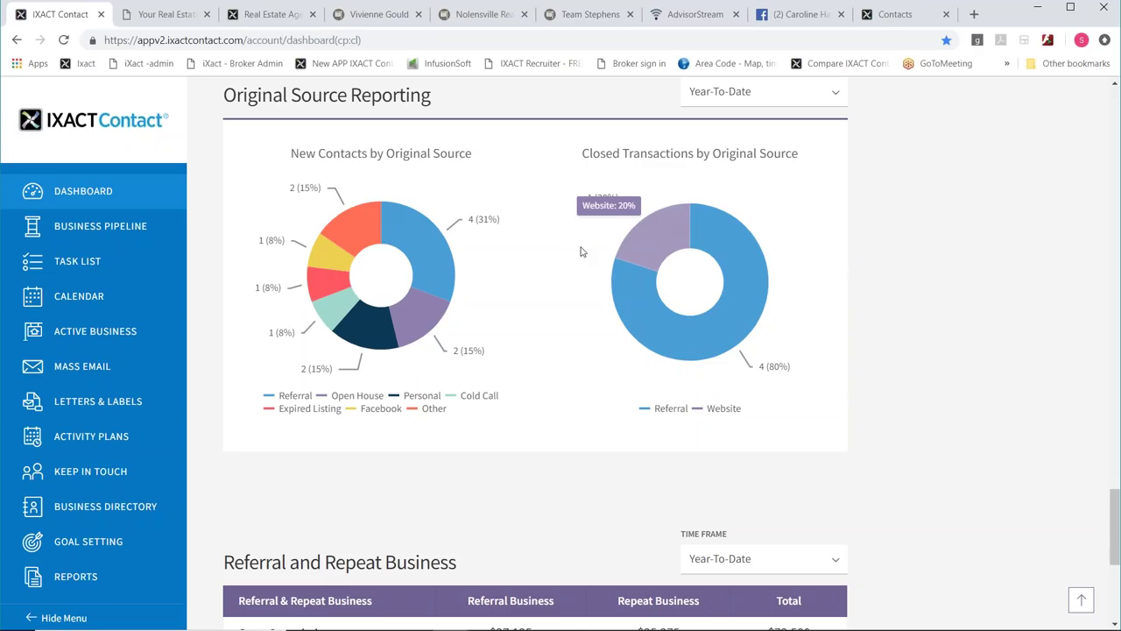
- Review the dashboard's Original Source Reporting charts and Referral and Repeat Business table, then return to the day's tasks and appointments
mouse_move(665, 330)
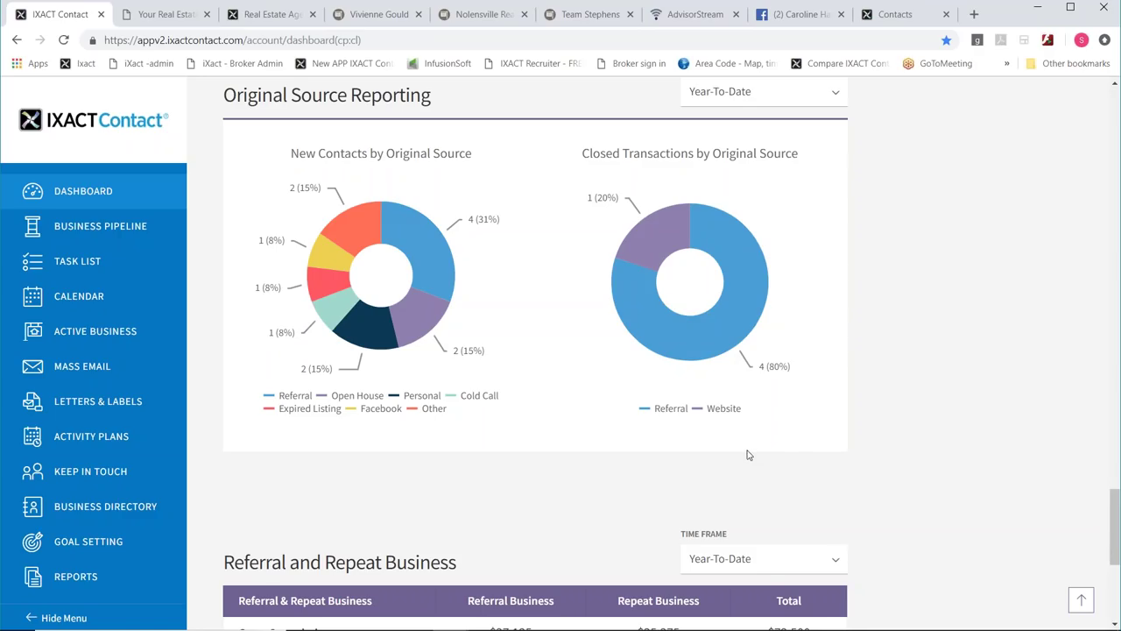
scroll(882, 407, "down", 1)
scroll(883, 407, "down", 3)
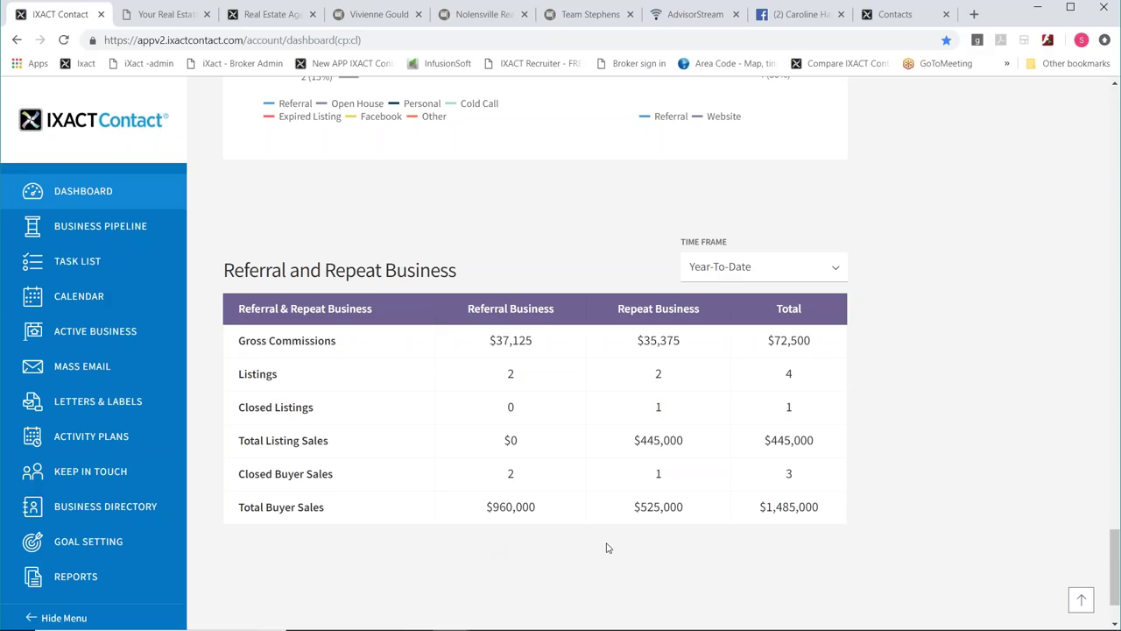
scroll(823, 516, "up", 20)
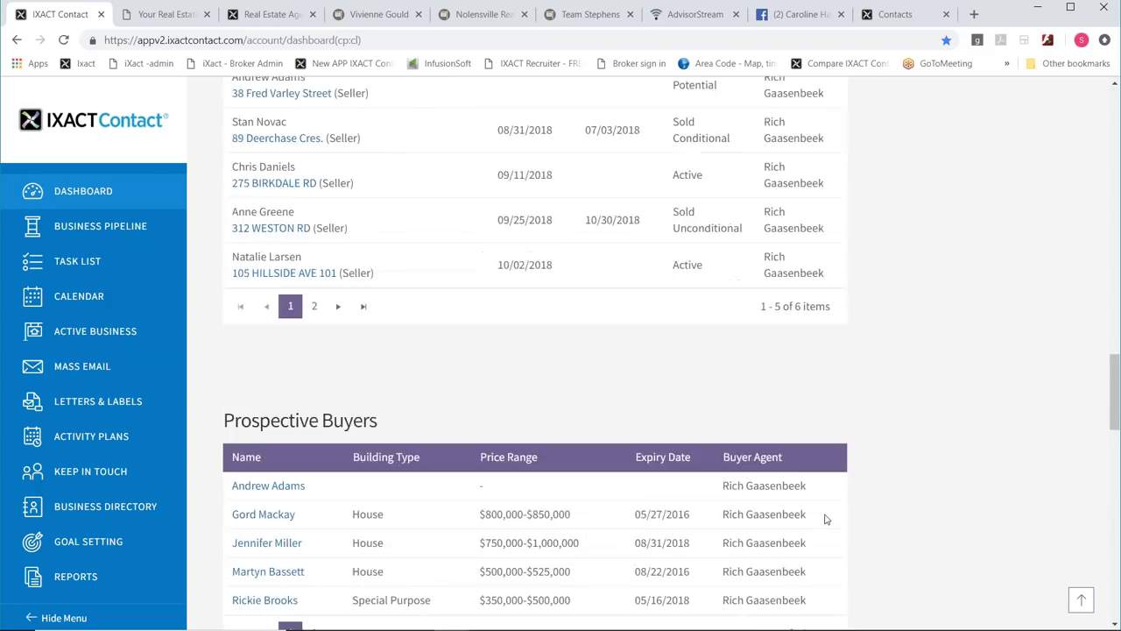
scroll(833, 509, "up", 8)
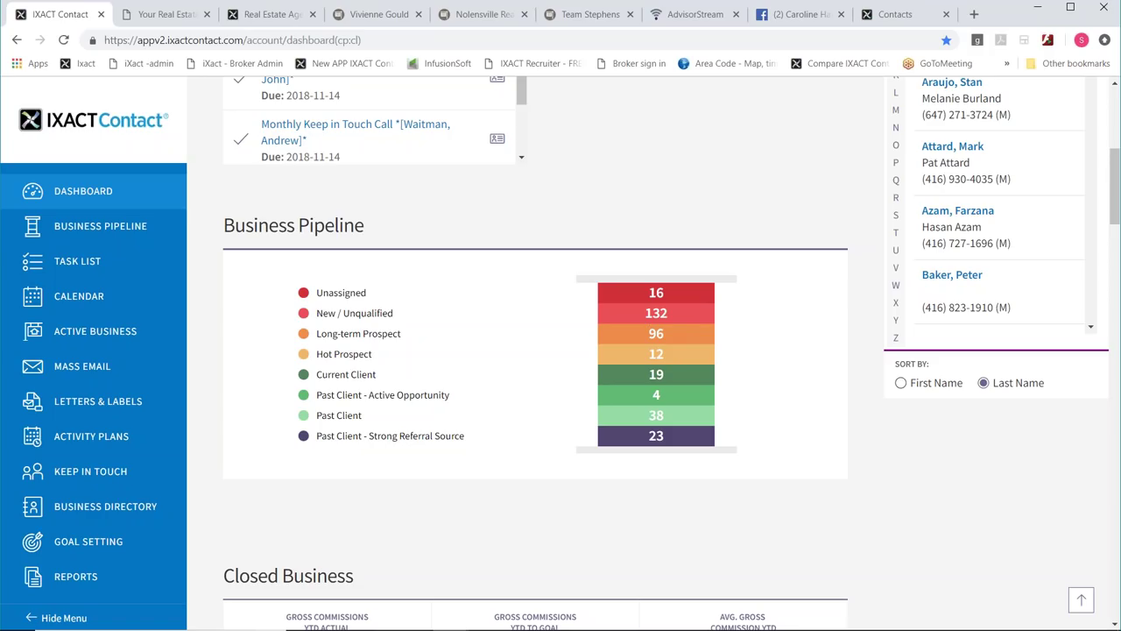
scroll(723, 348, "up", 4)
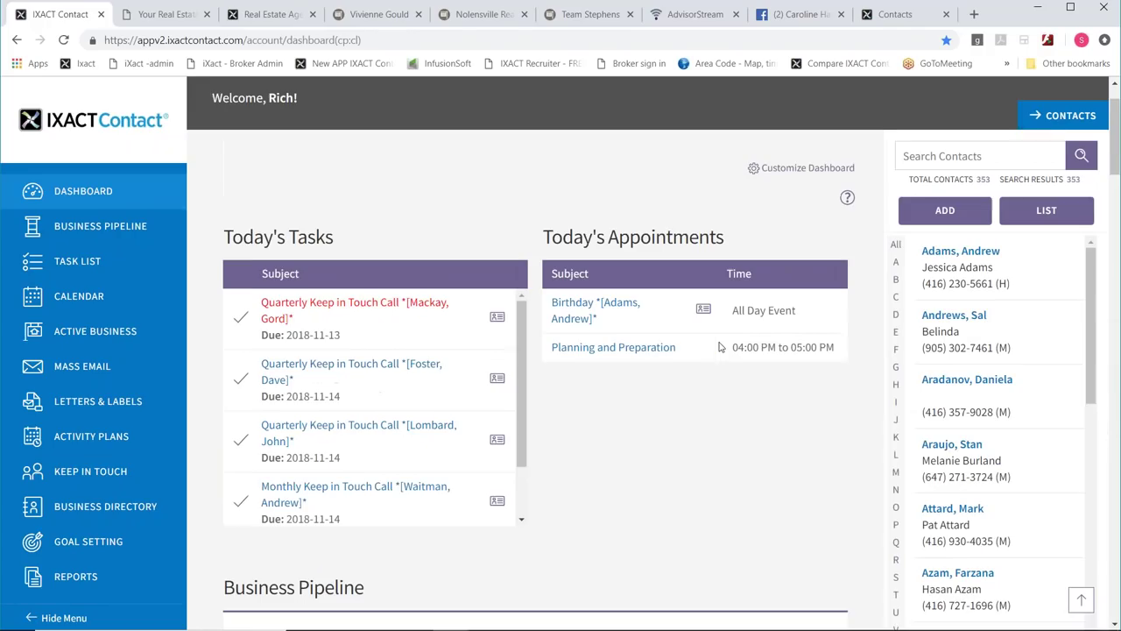
- Open the 2 Year First Time Buyer Currently Renting Prospecting Plan (Email) from the marketing activity plans and view its plan tasks
left_click(96, 441)
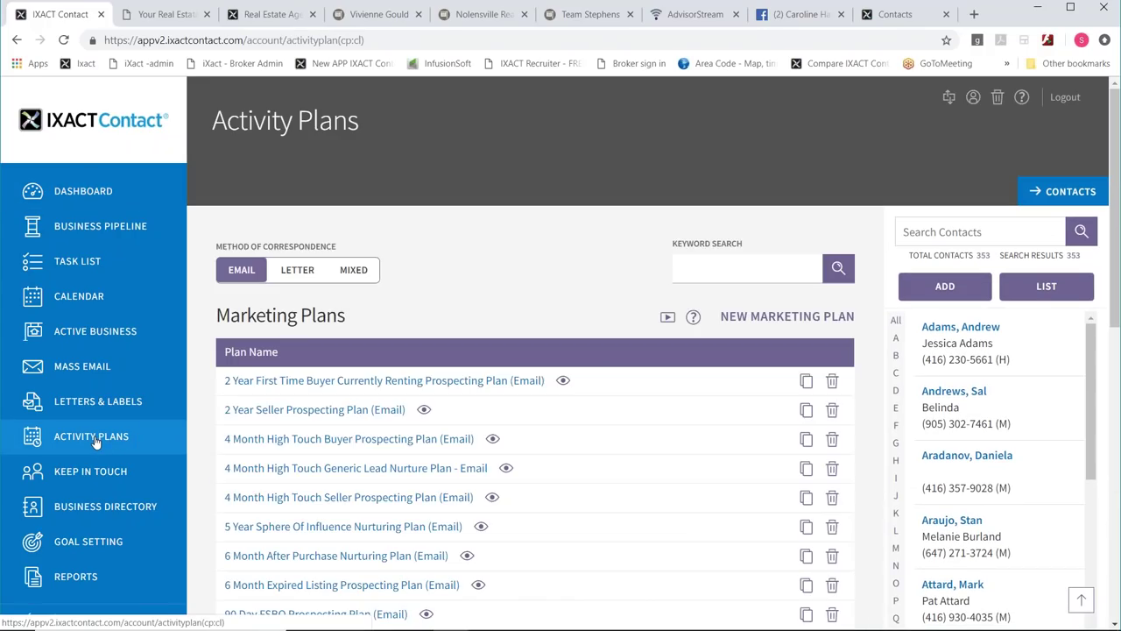
scroll(638, 412, "down", 2)
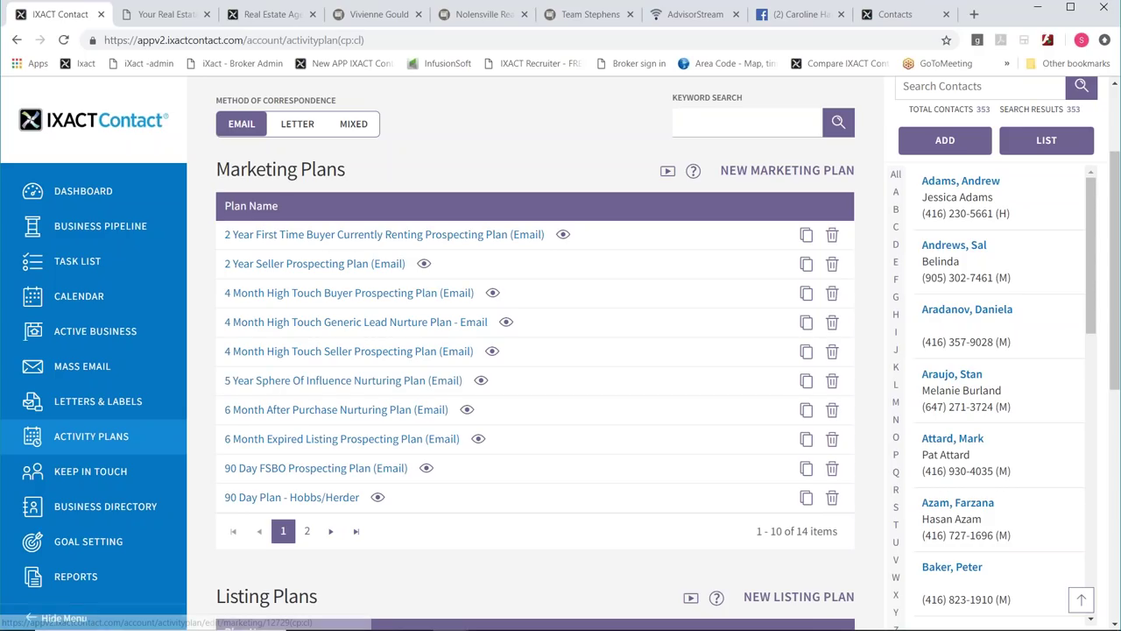
left_click(285, 243)
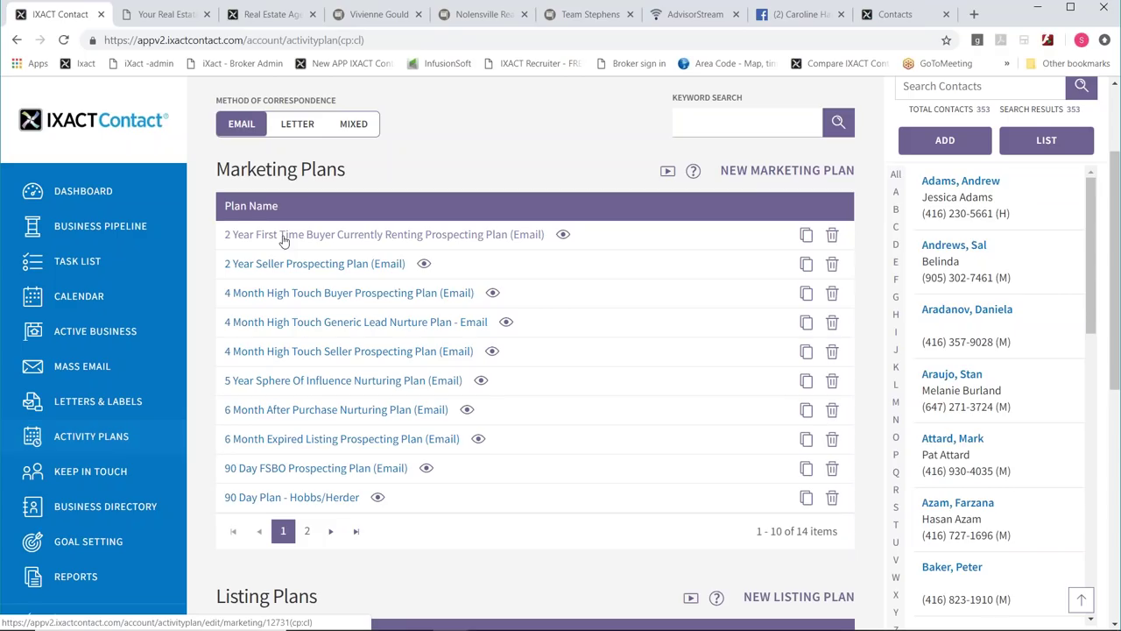
scroll(862, 366, "down", 4)
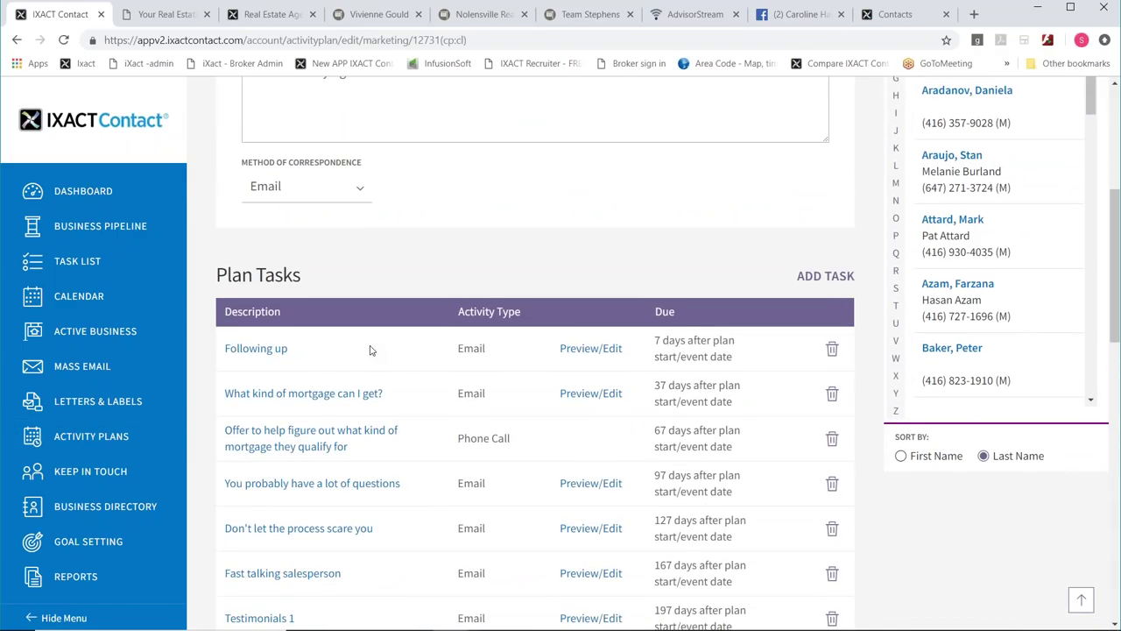
- Preview the "What kind of mortgage can I get?" email template and close it without saving
left_click(593, 394)
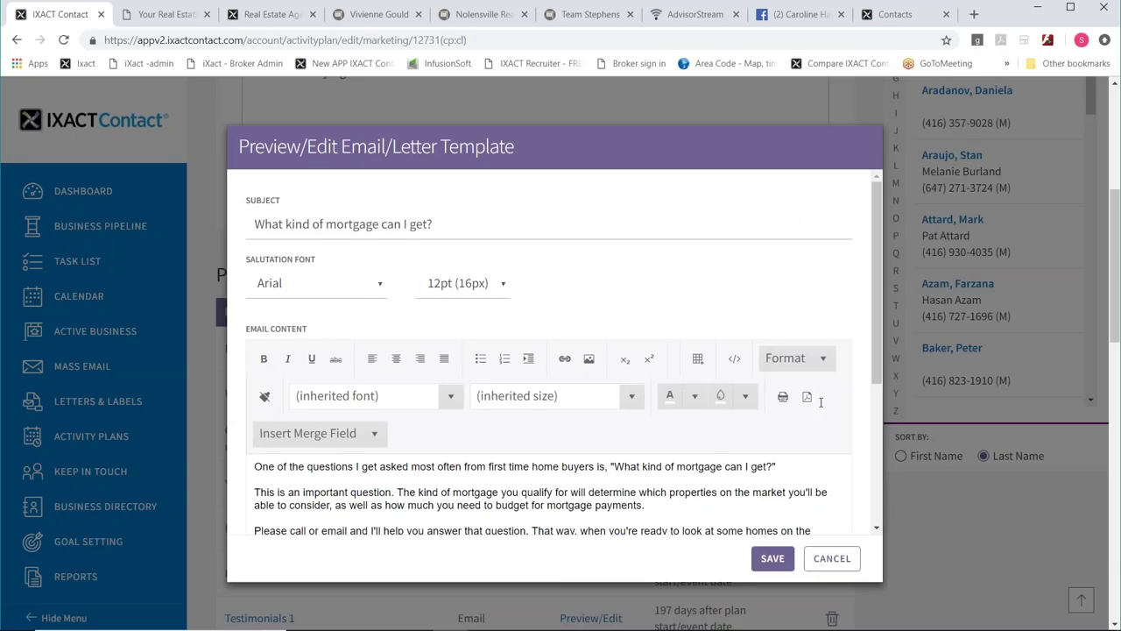
left_click_drag(878, 321, 879, 359)
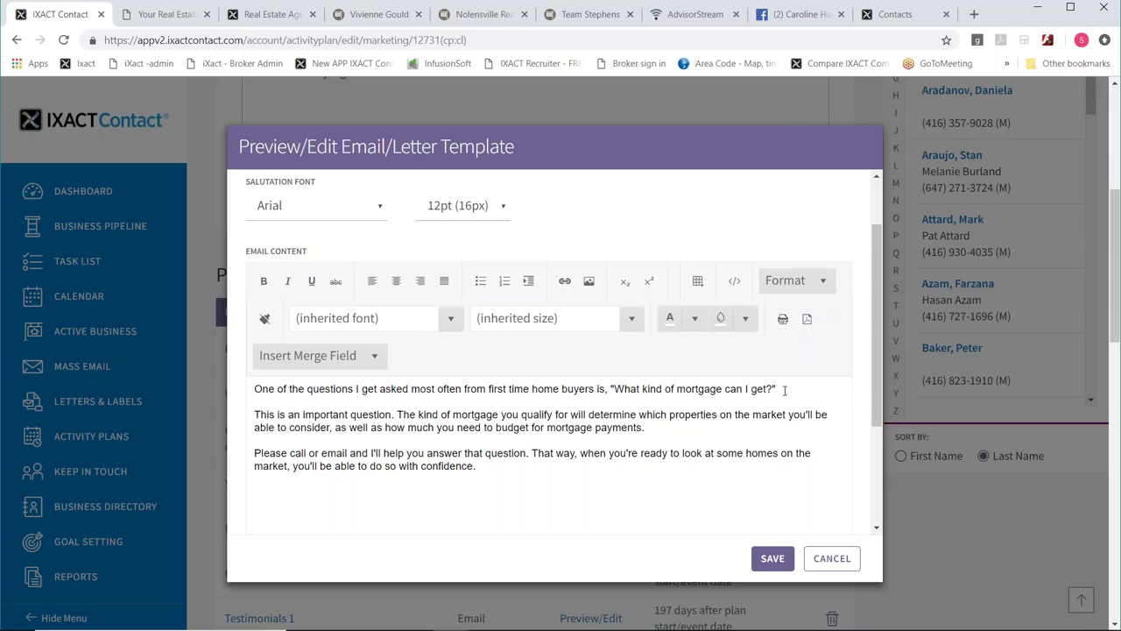
left_click(820, 564)
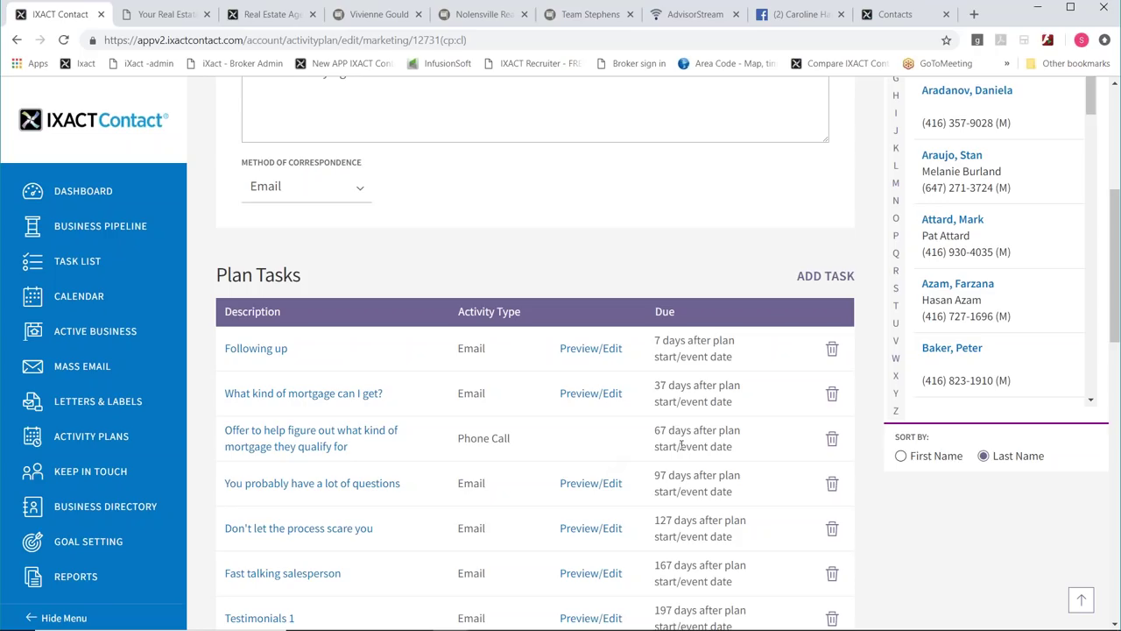
- Open the third contact in the contact list and show the activity plans assigned in its Keep in Touch section
scroll(776, 430, "up", 3)
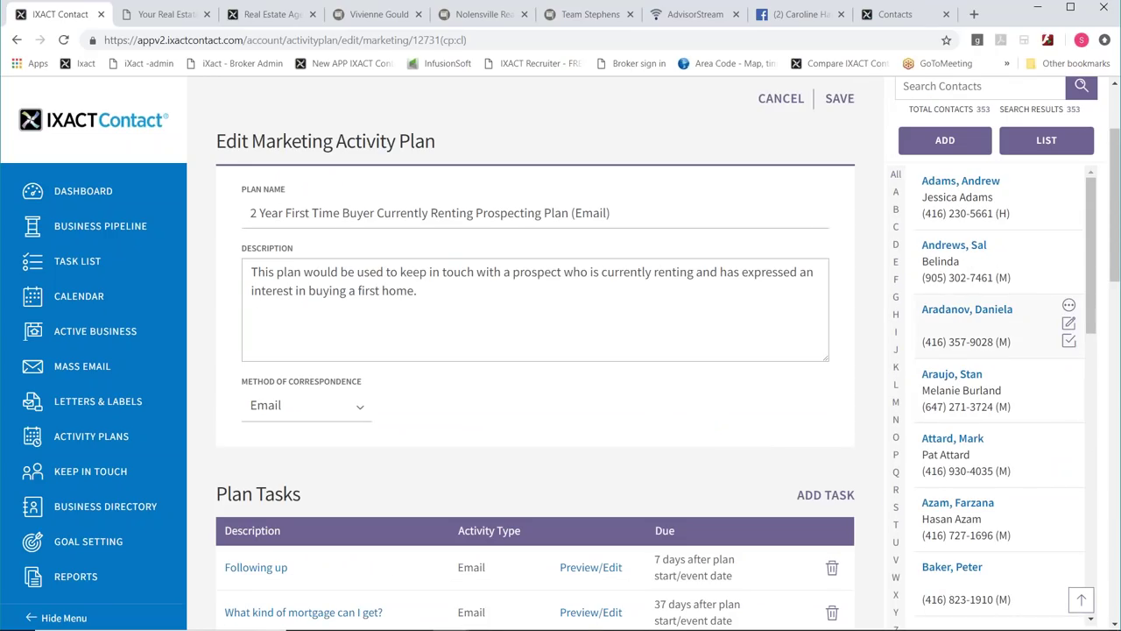
left_click(951, 313)
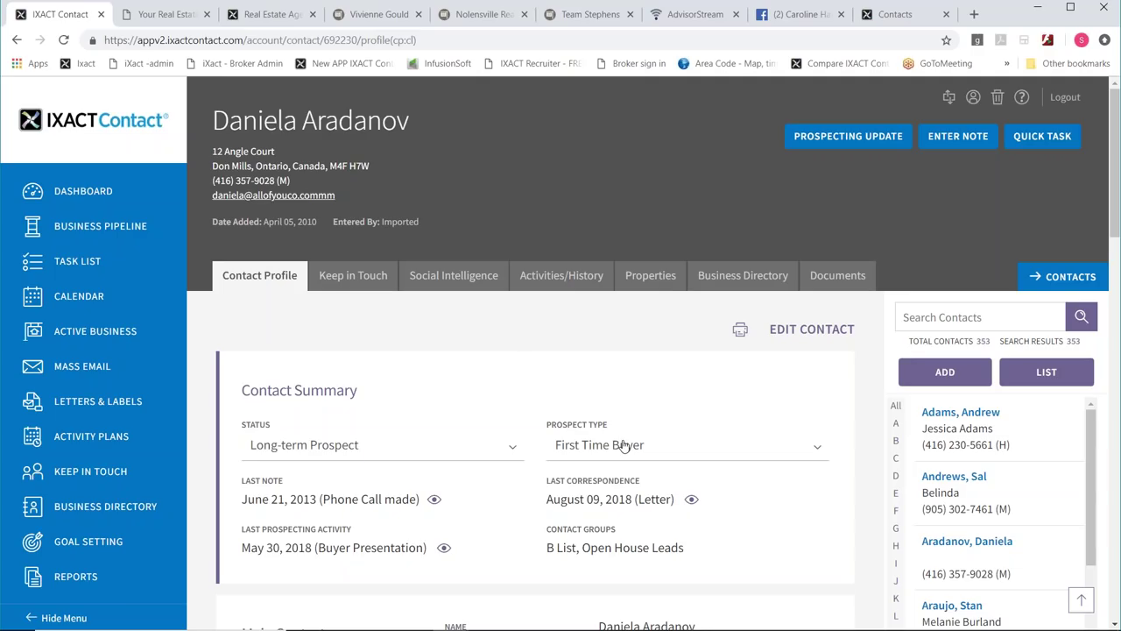
scroll(833, 430, "down", 2)
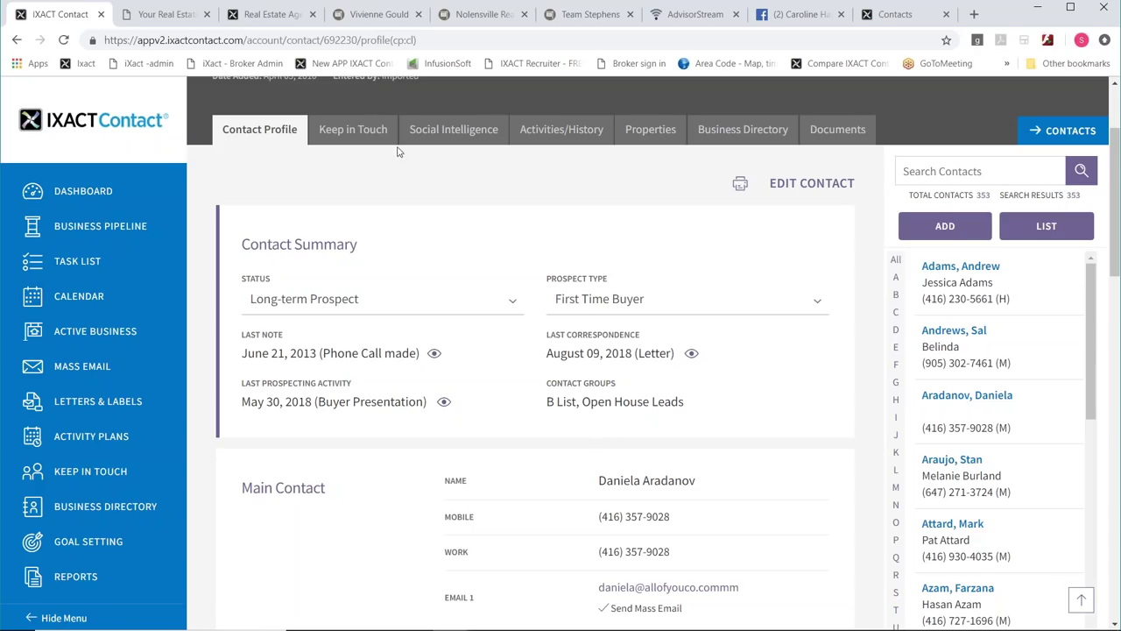
left_click(375, 132)
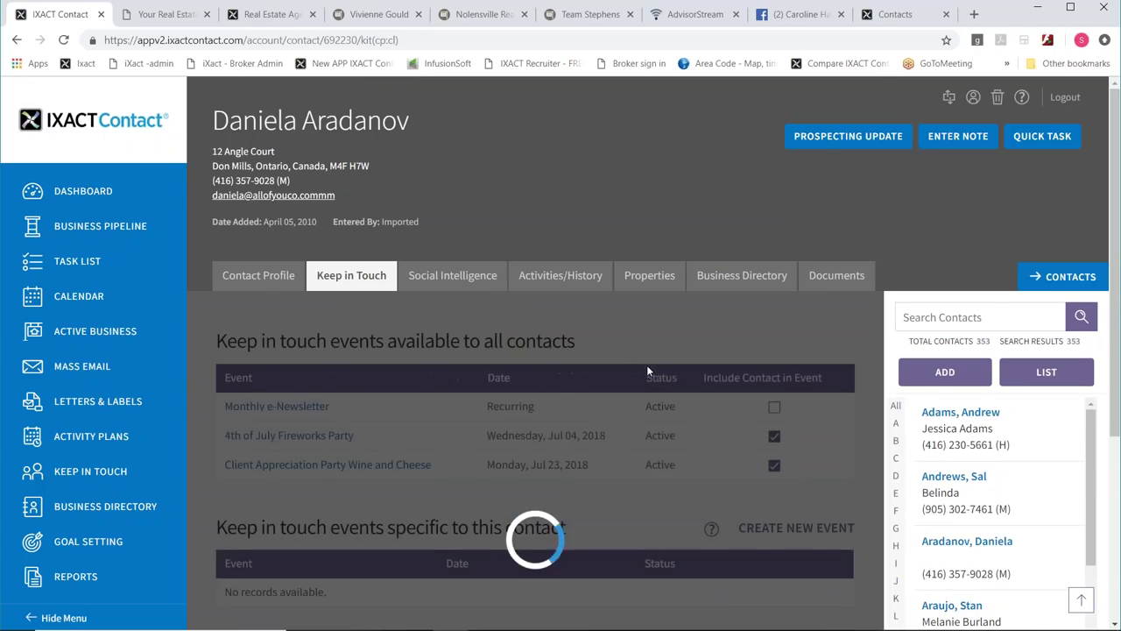
scroll(720, 439, "down", 3)
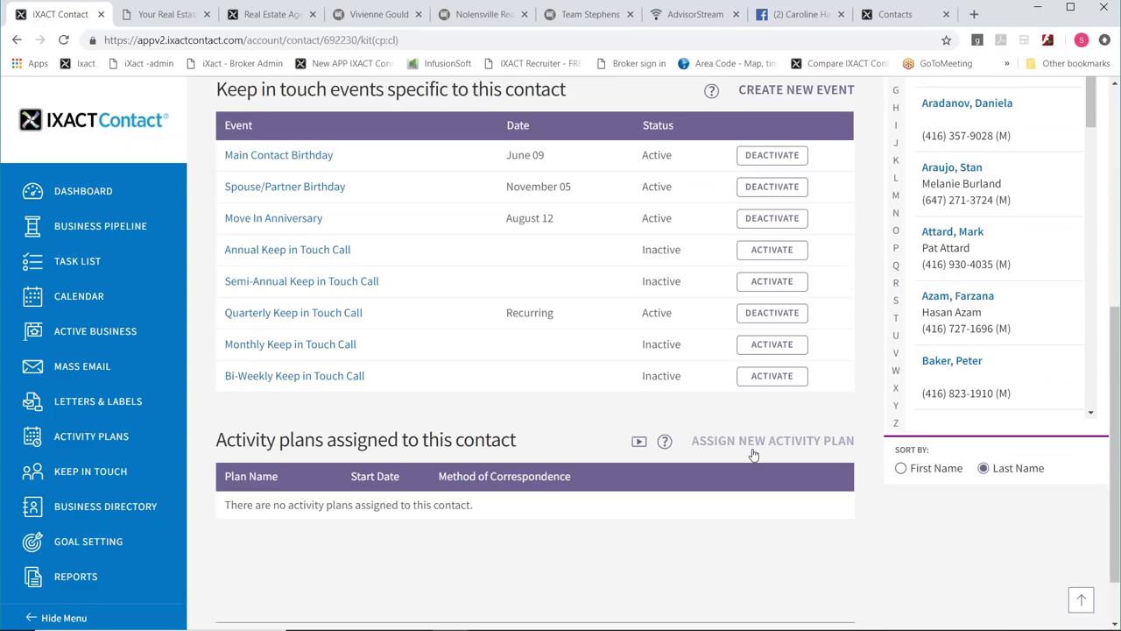
- Assign the 2 Year First Time Buyer Currently Renting Prospecting Plan (Email) to the contact, starting 11/14/2018, with all its tasks included
left_click(753, 449)
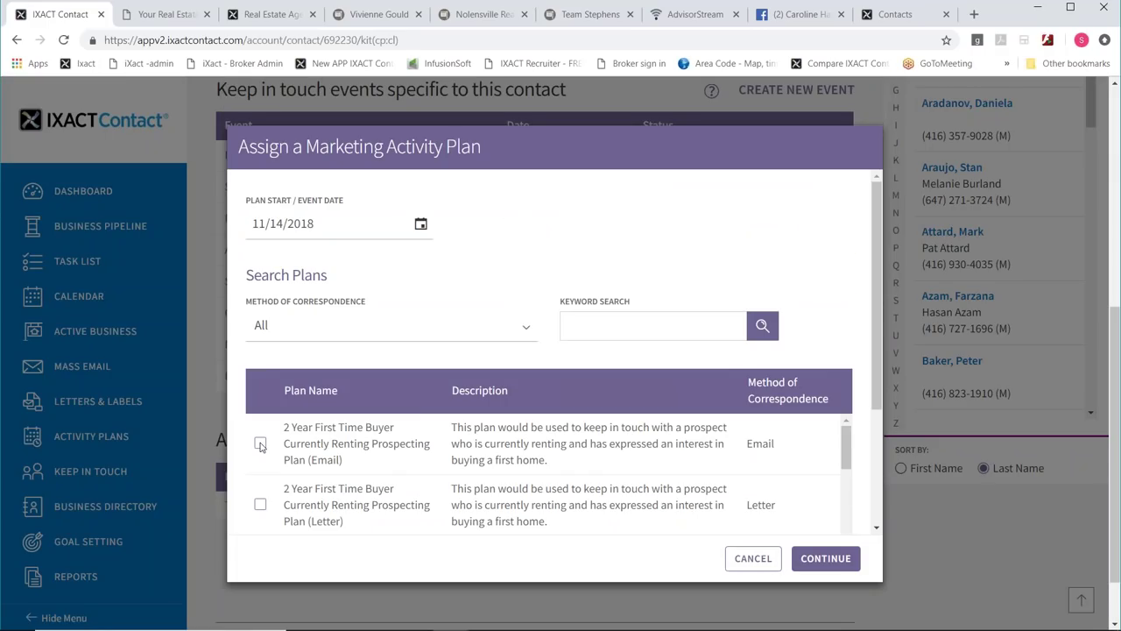
left_click(261, 445)
left_click(826, 560)
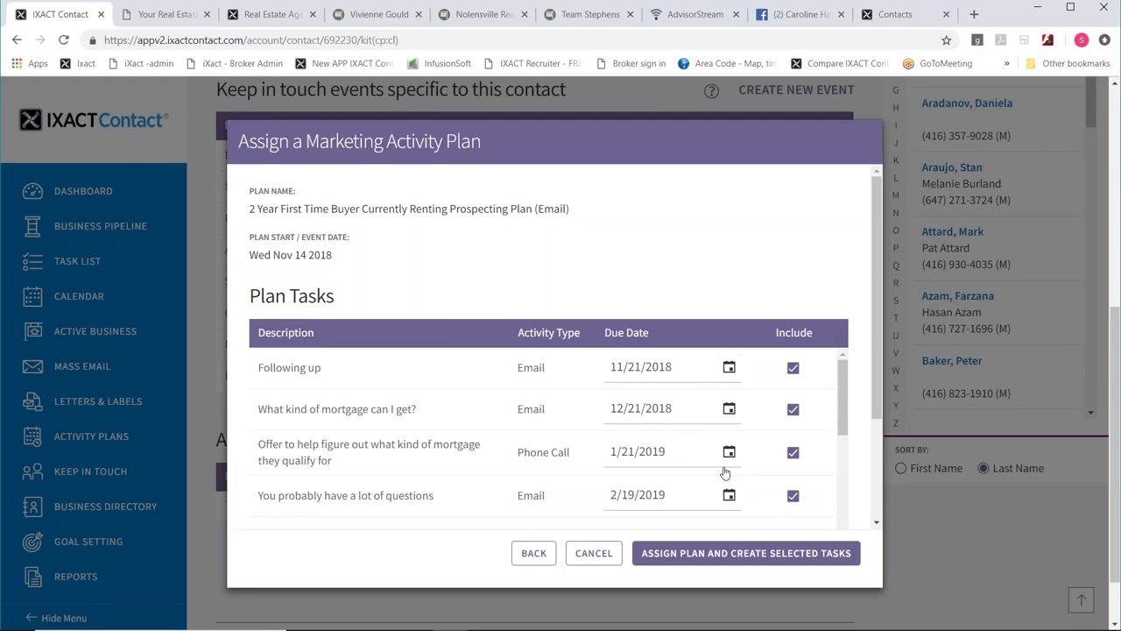
left_click_drag(839, 378, 845, 416)
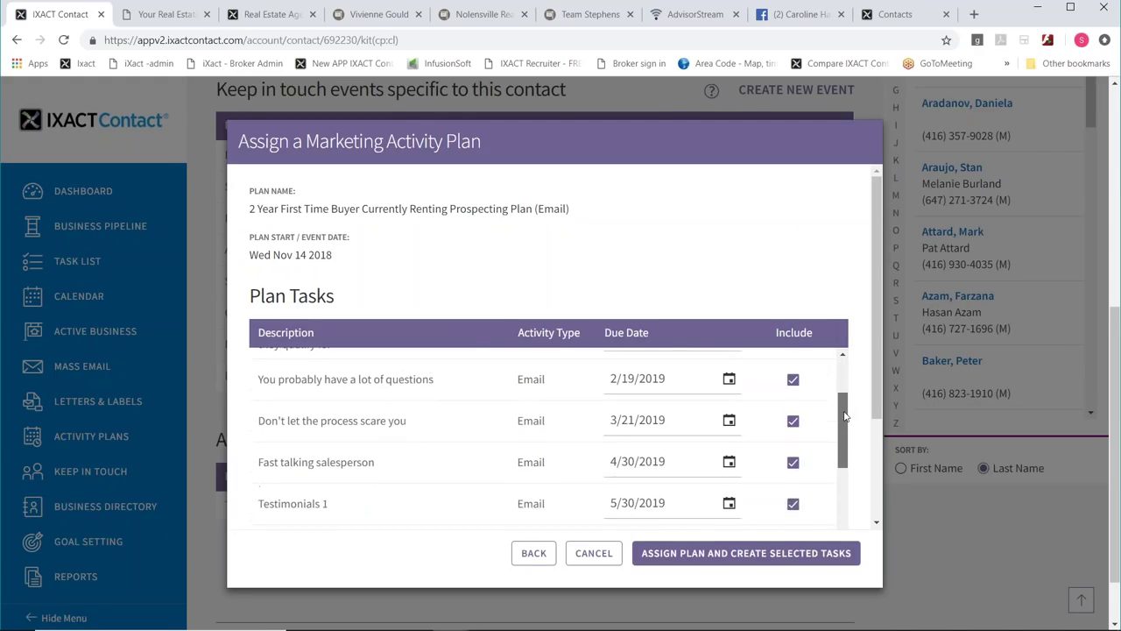
scroll(845, 416, "down", 2)
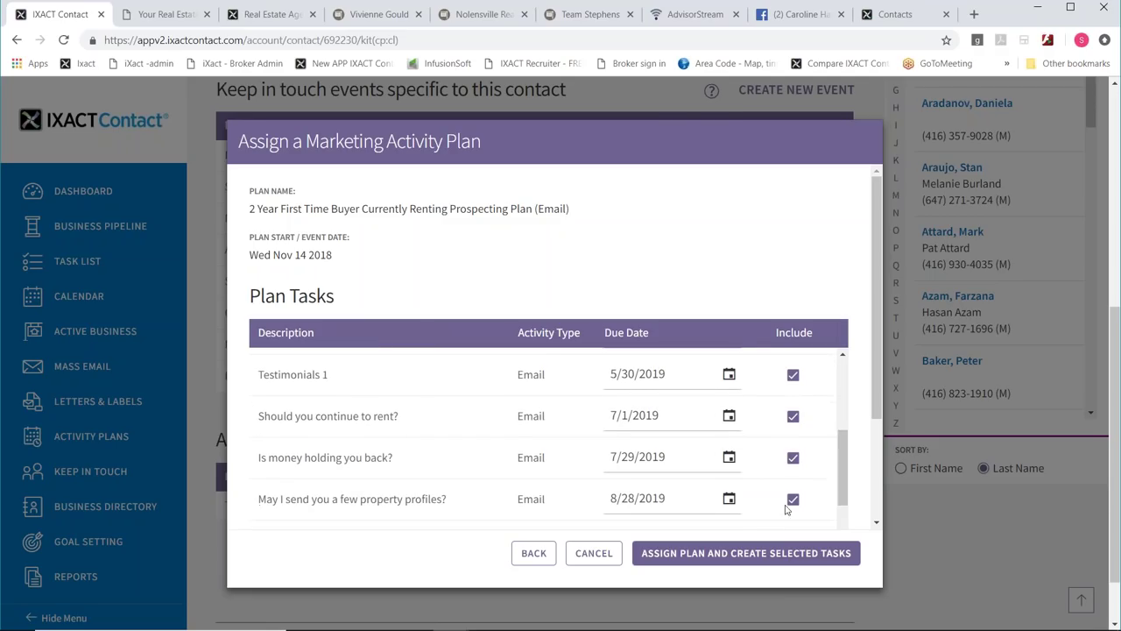
left_click(756, 554)
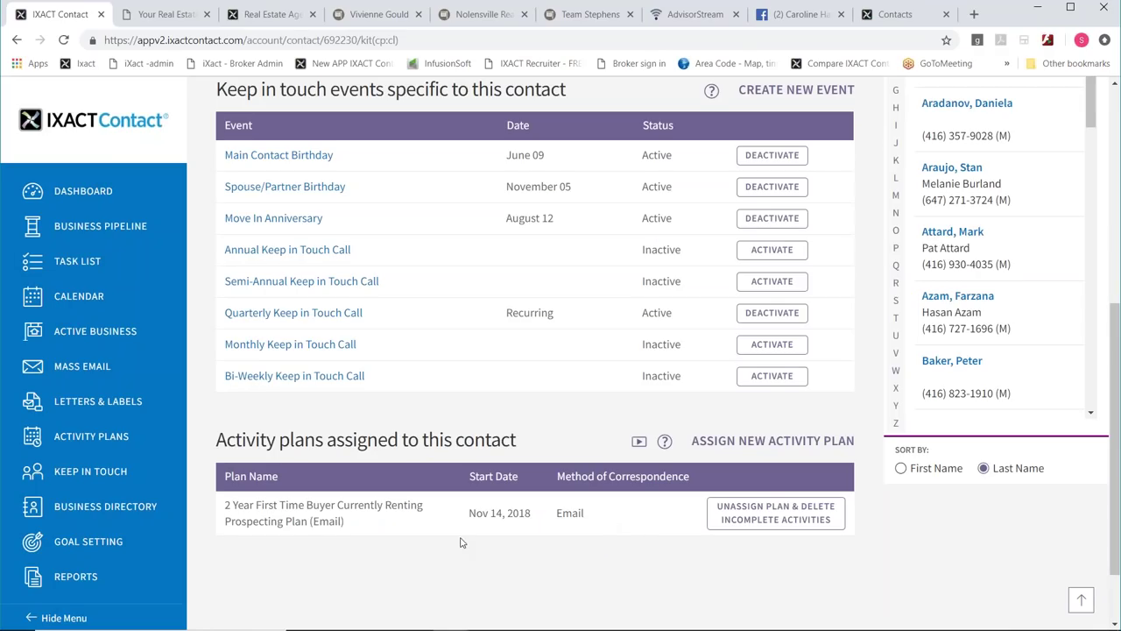
- Review the contact's pending activities in the Activities/History section
scroll(475, 524, "up", 3)
scroll(458, 230, "up", 3)
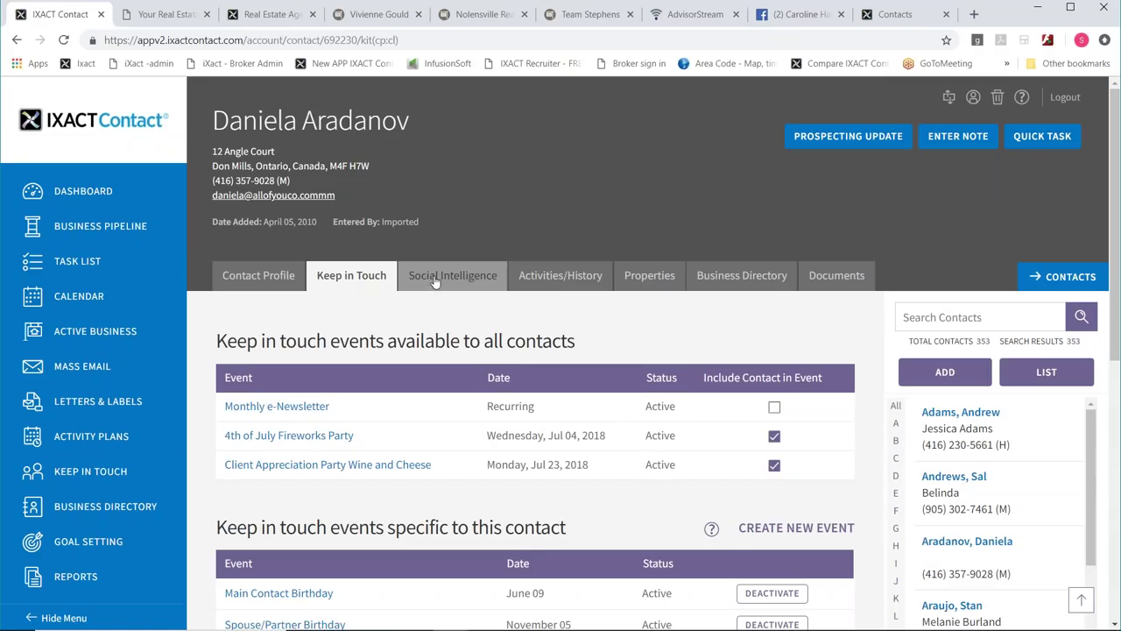
left_click(541, 278)
left_click(670, 338)
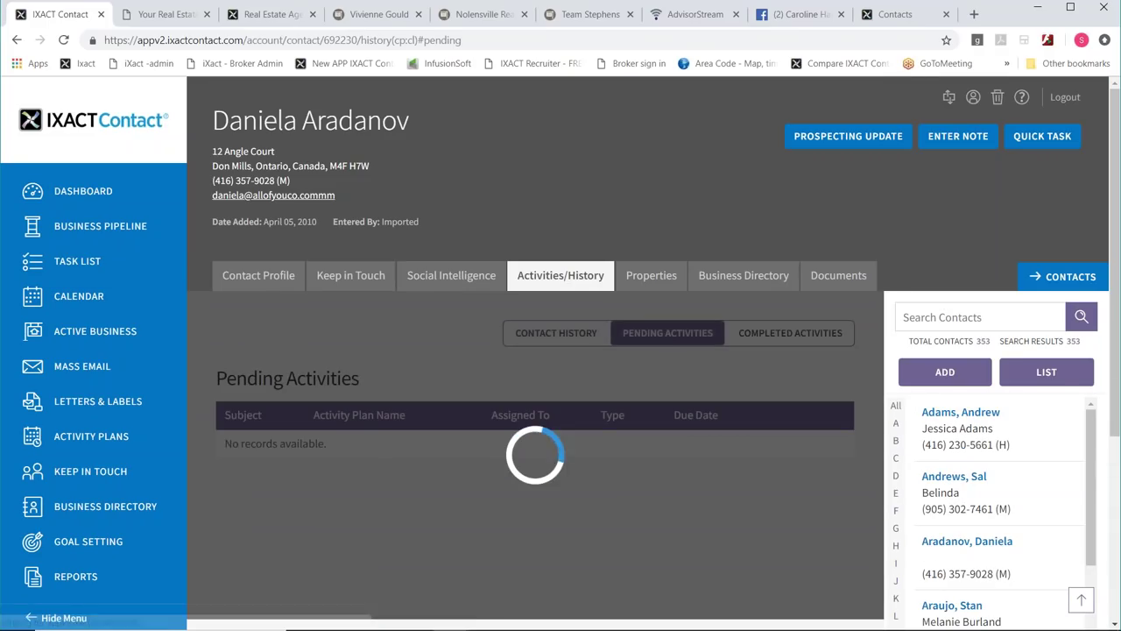
scroll(692, 394, "down", 2)
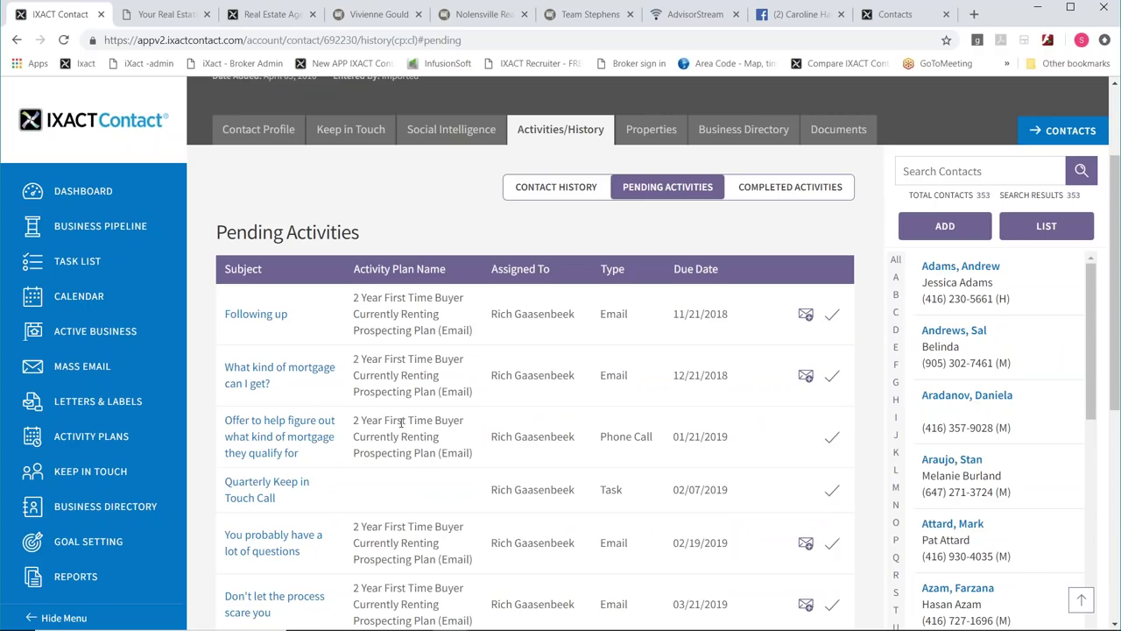
- In the user profile's Lead Capture settings, enable automatic acceptance of new leads into the contact database
scroll(595, 351, "up", 3)
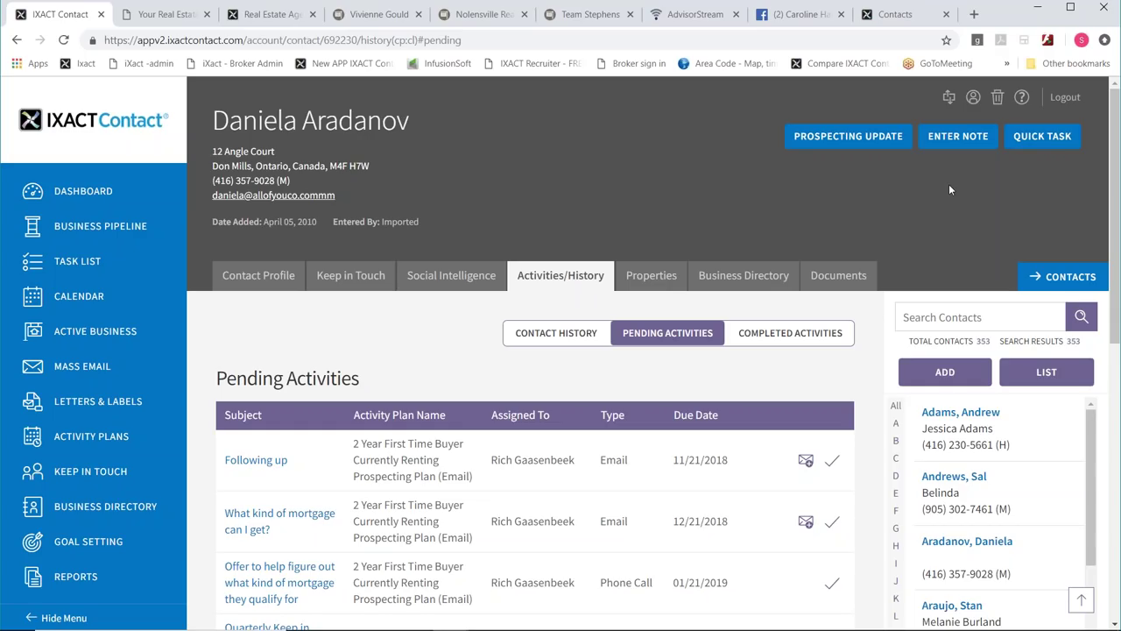
left_click(973, 97)
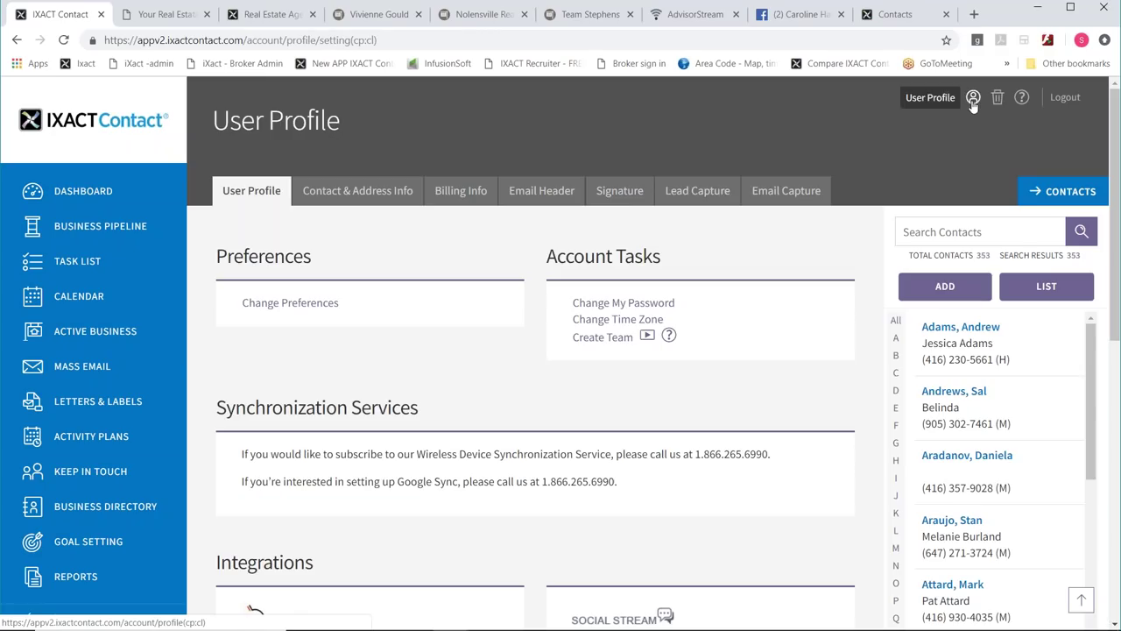
left_click(698, 195)
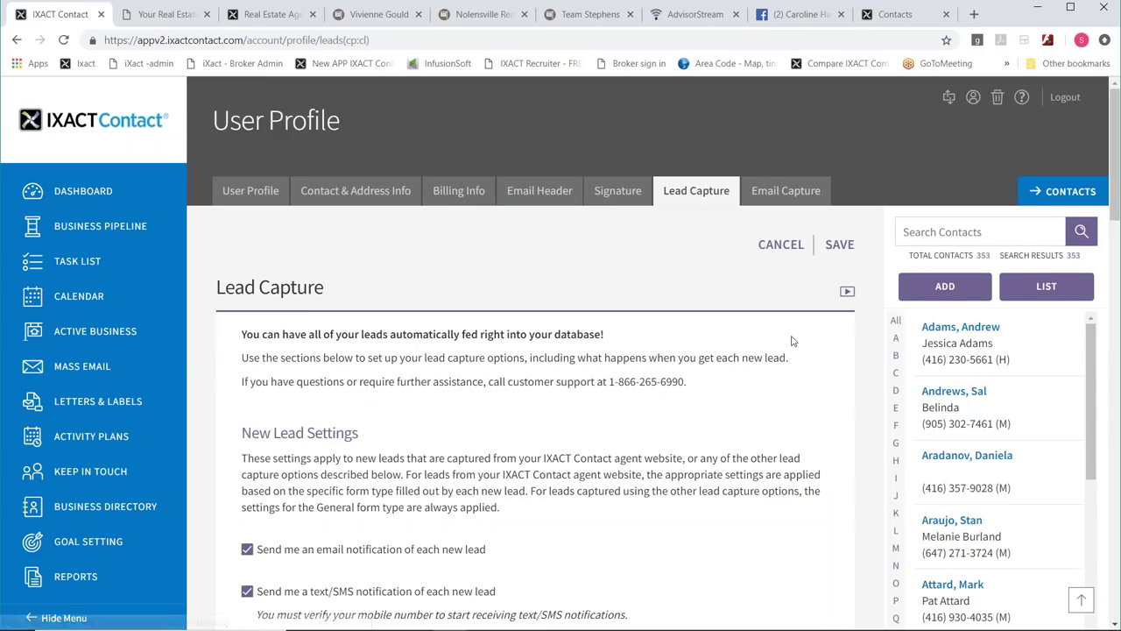
scroll(791, 340, "down", 7)
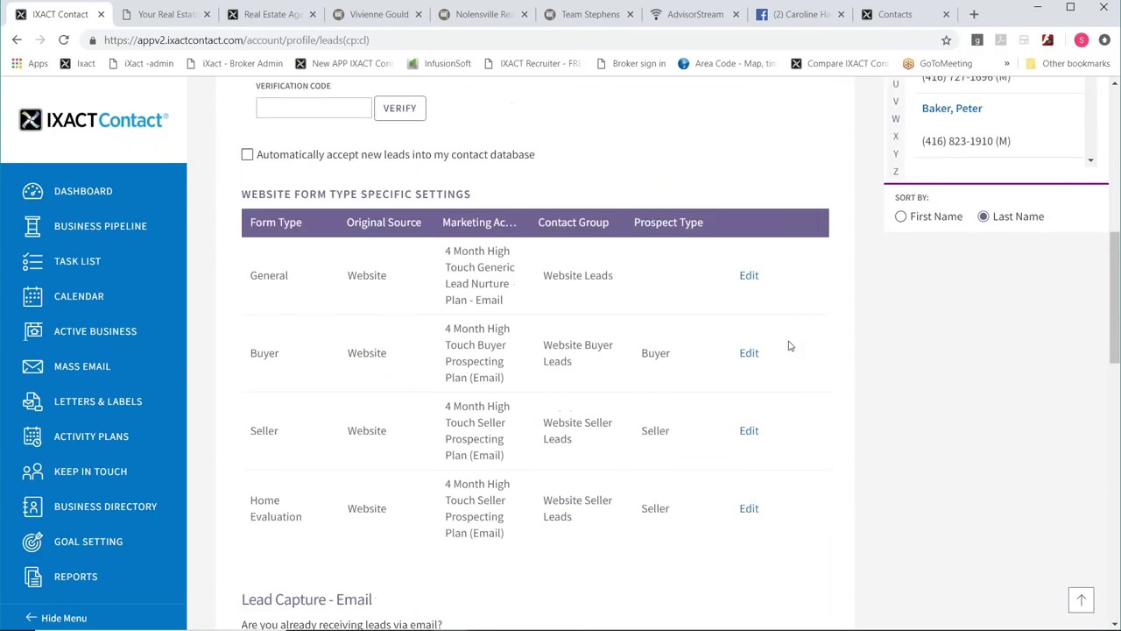
scroll(788, 346, "down", 1)
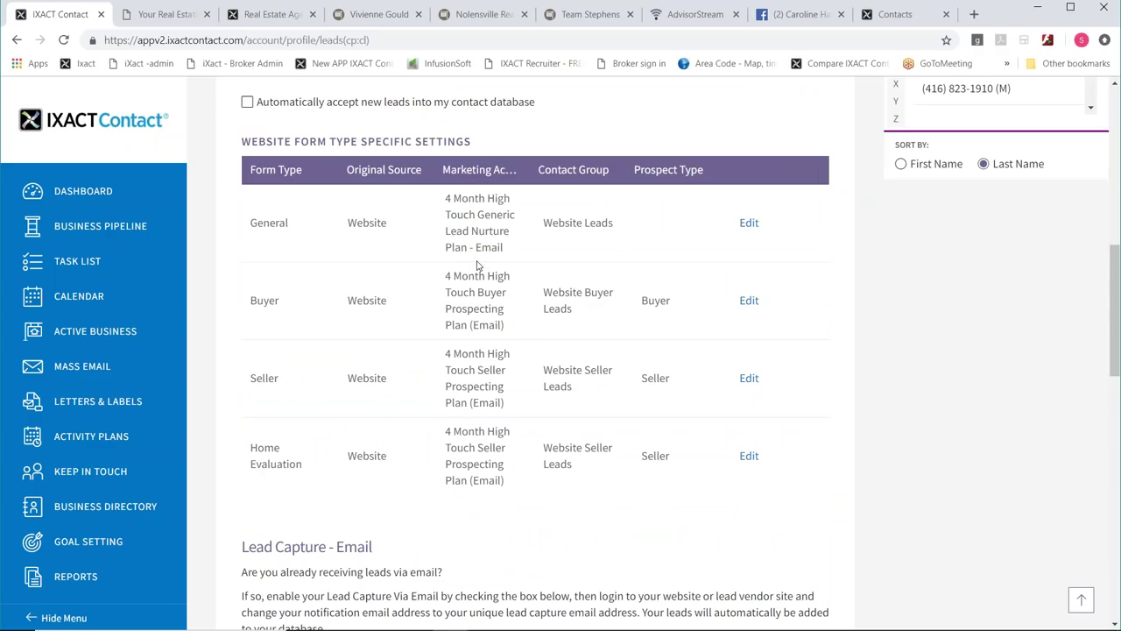
left_click(248, 104)
- Highlight the address for email lead notifications, and view the General form type's lead settings without changing them
scroll(805, 453, "down", 3)
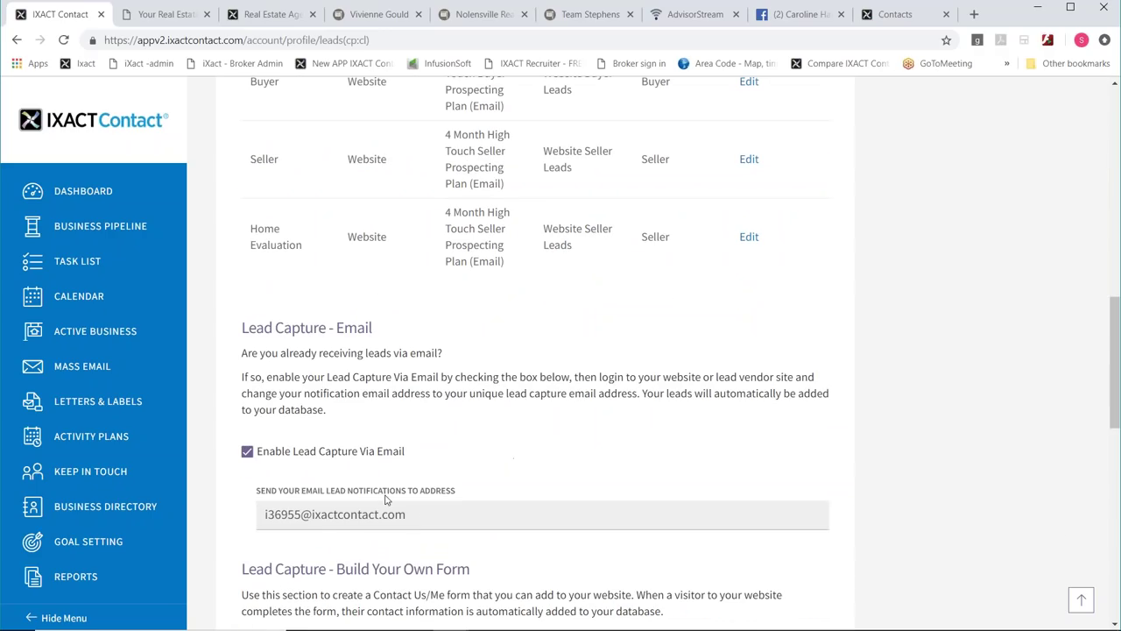
left_click_drag(417, 516, 263, 513)
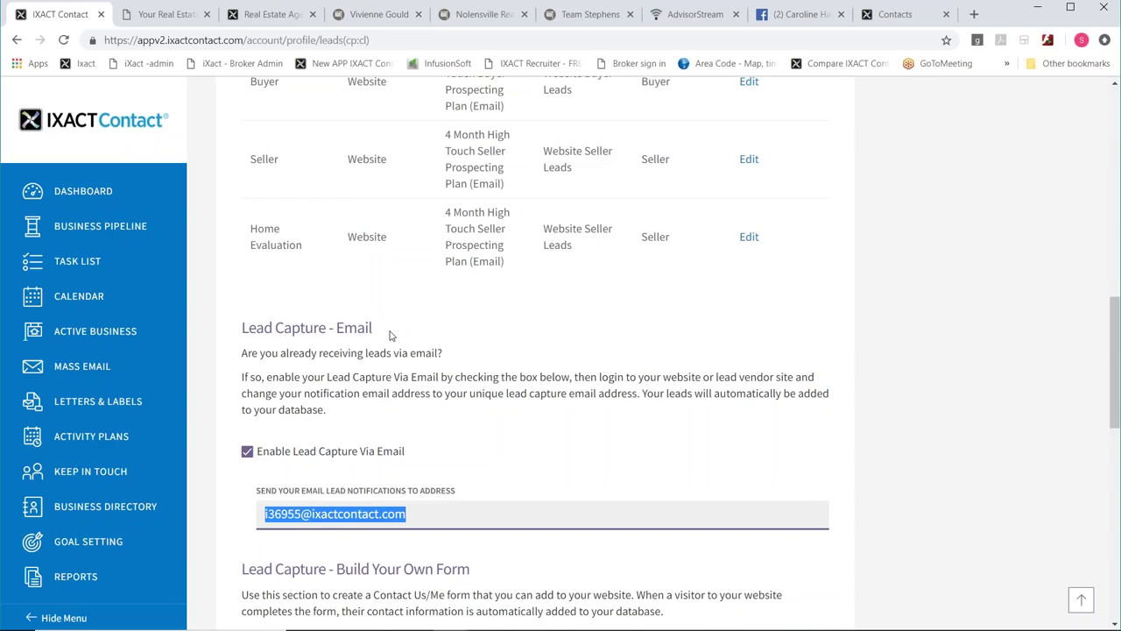
scroll(522, 312, "up", 3)
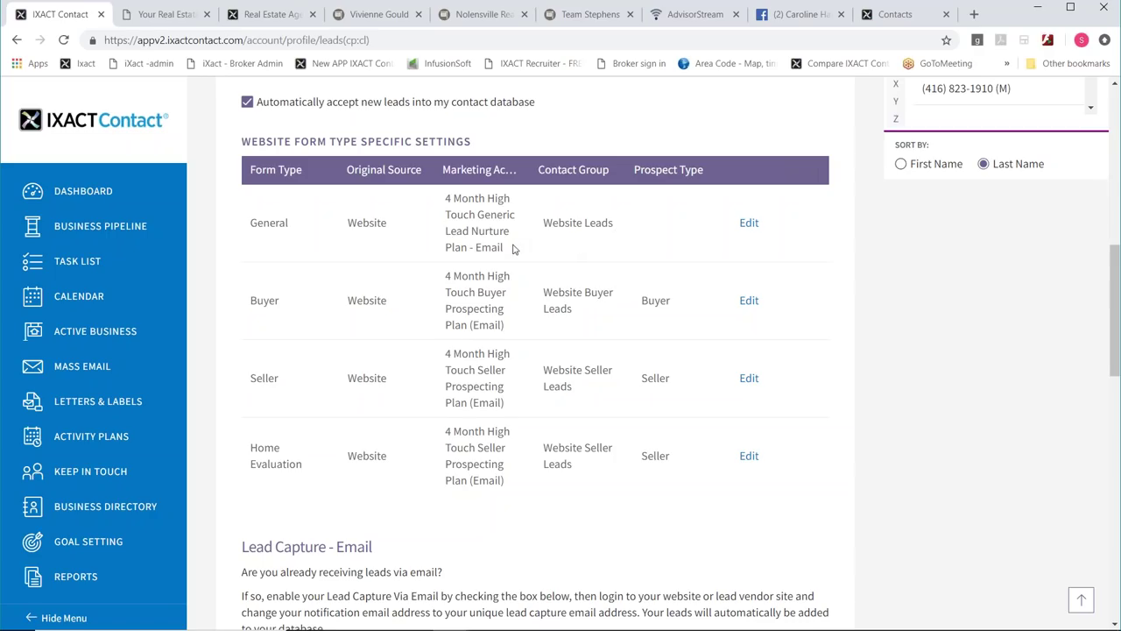
left_click(749, 225)
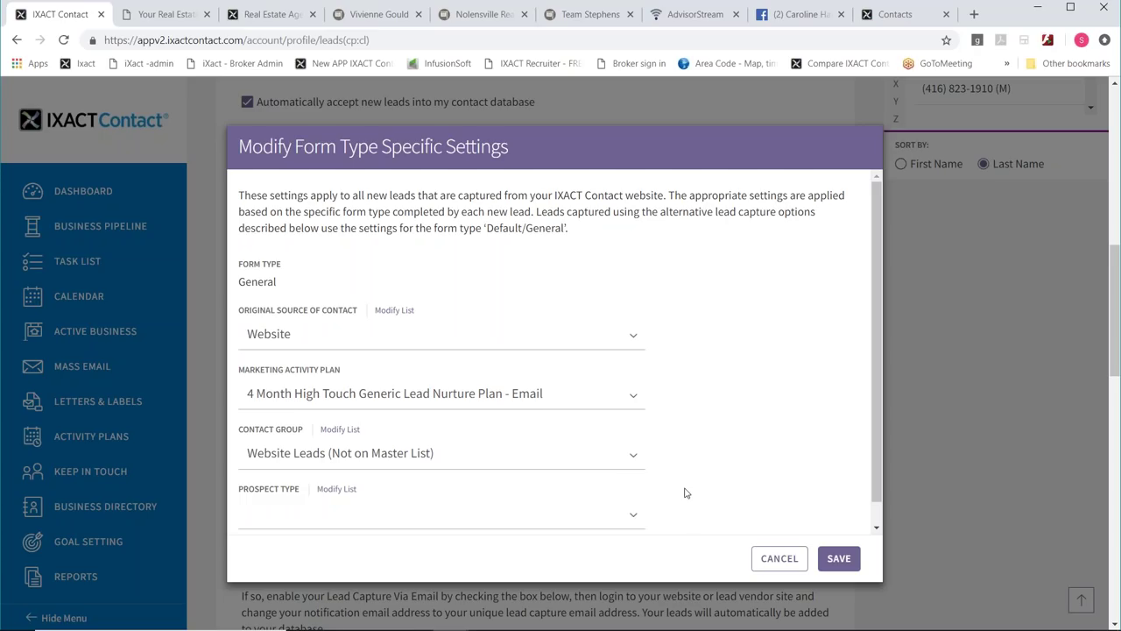
left_click(779, 558)
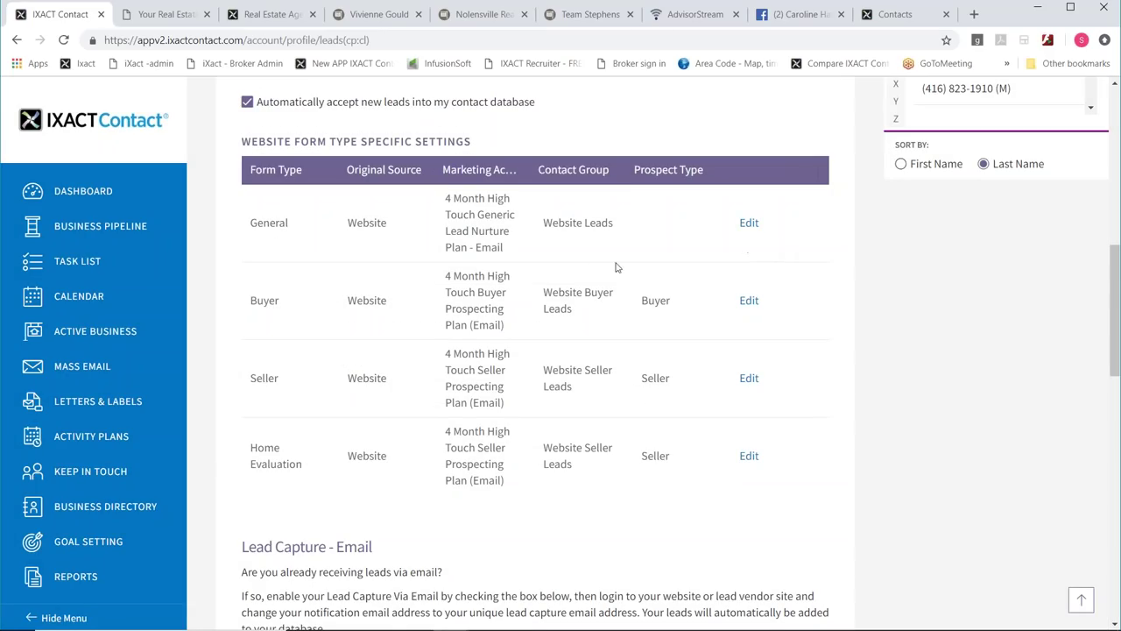
- Leave the lead capture settings without saving the changes and open the Keep In Touch configuration
scroll(866, 371, "down", 1)
scroll(833, 353, "up", 2)
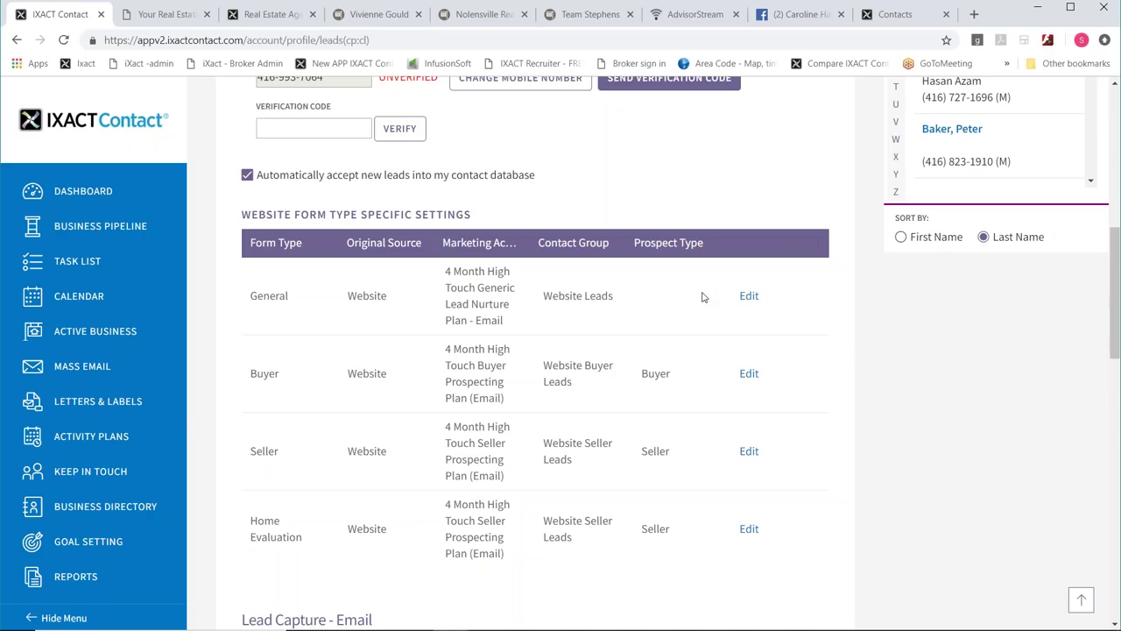
left_click_drag(136, 440, 125, 468)
left_click(125, 469)
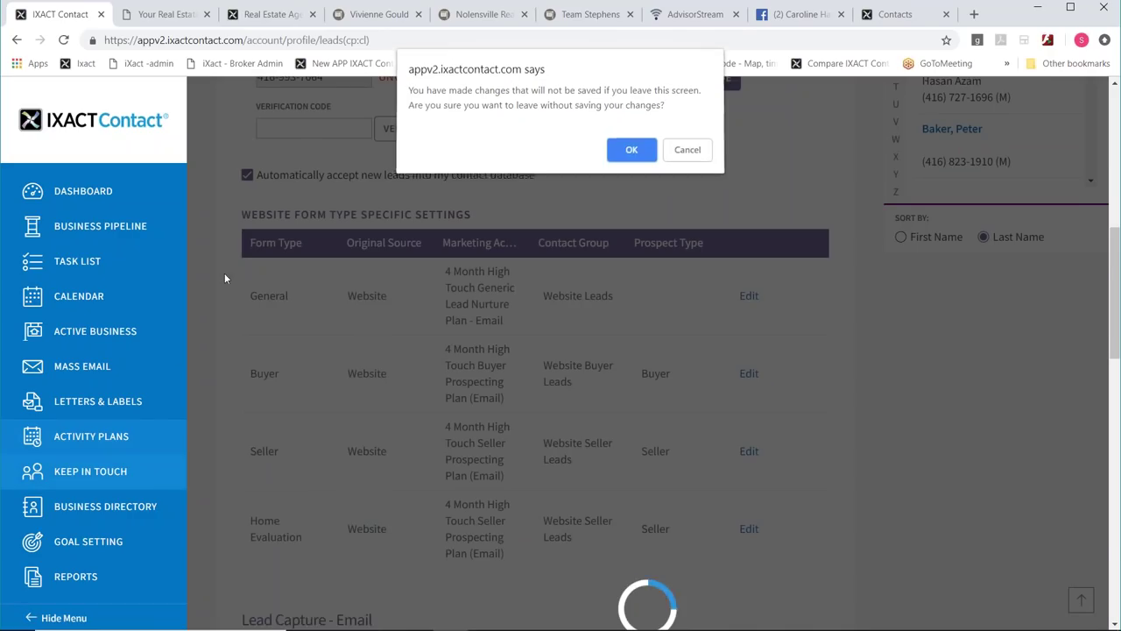
key("Return")
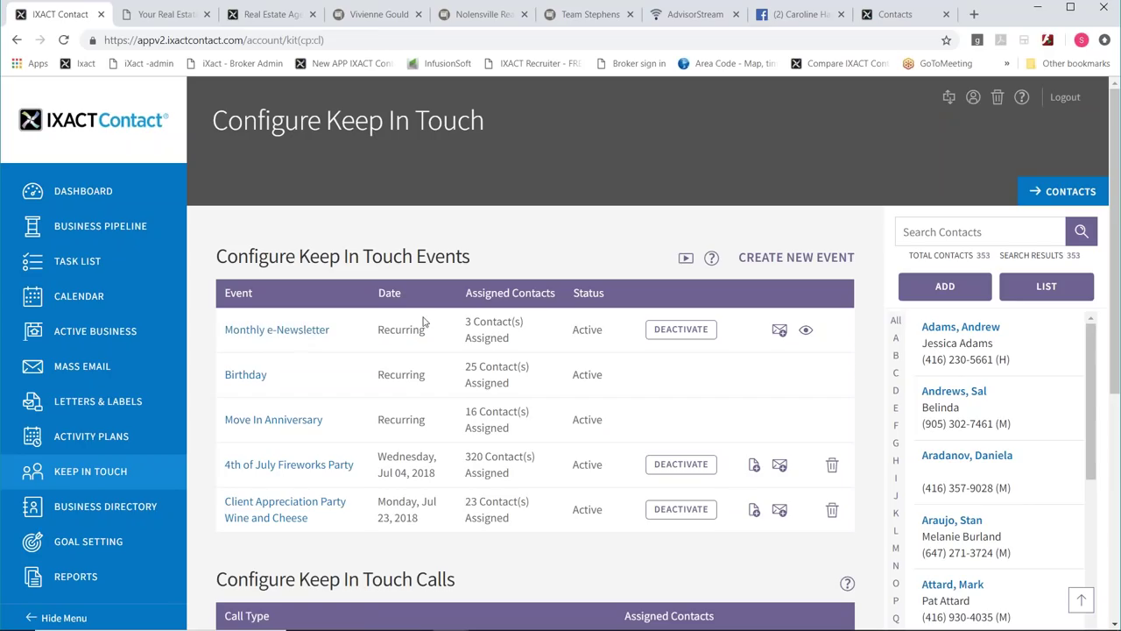
- Open the Monthly e-Newsletter event and review its send schedule, header, signature, sharing and automatic contact assignment options
left_click(267, 337)
left_click(292, 340)
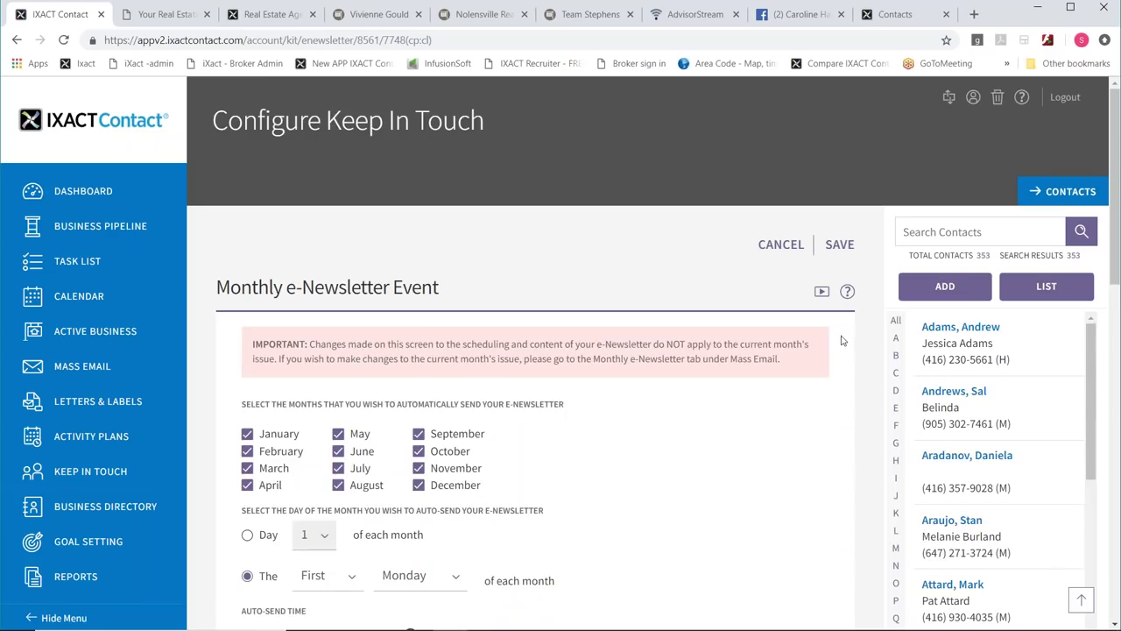
scroll(843, 339, "down", 2)
scroll(844, 339, "down", 1)
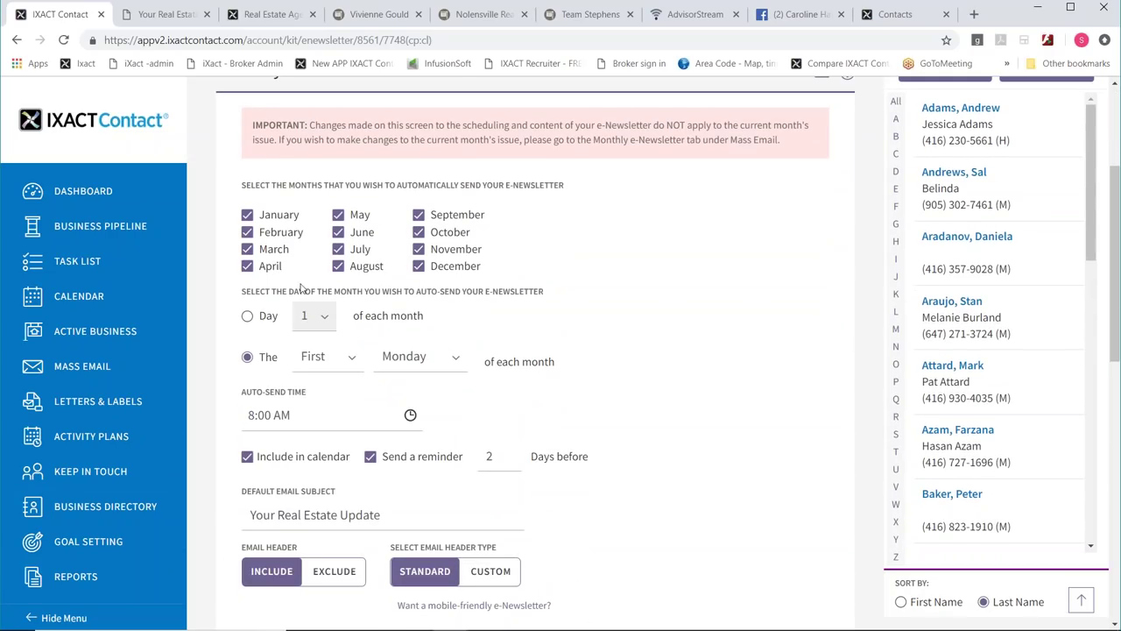
scroll(753, 333, "down", 5)
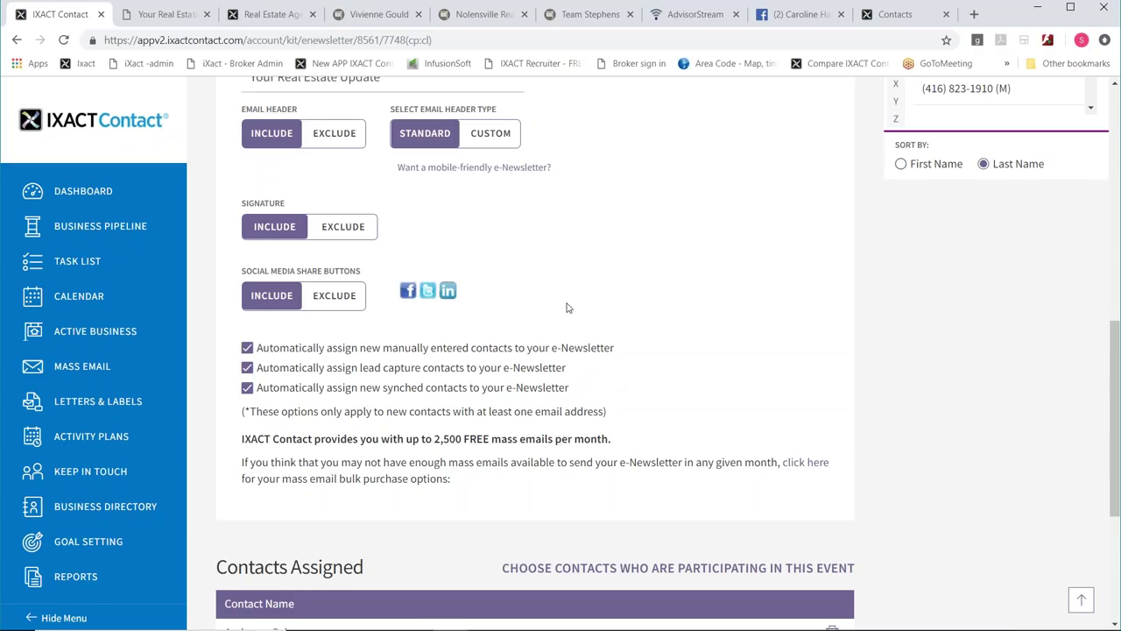
- Switch to the sample e-newsletter page and highlight its greeting line and introductory message
left_click(157, 17)
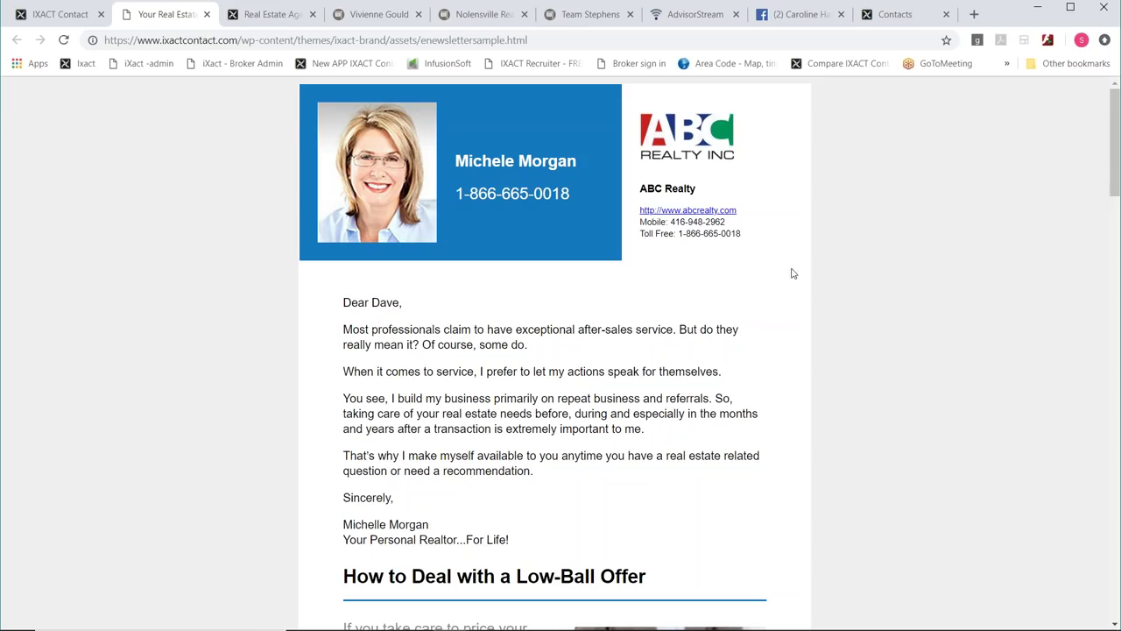
left_click_drag(343, 303, 403, 305)
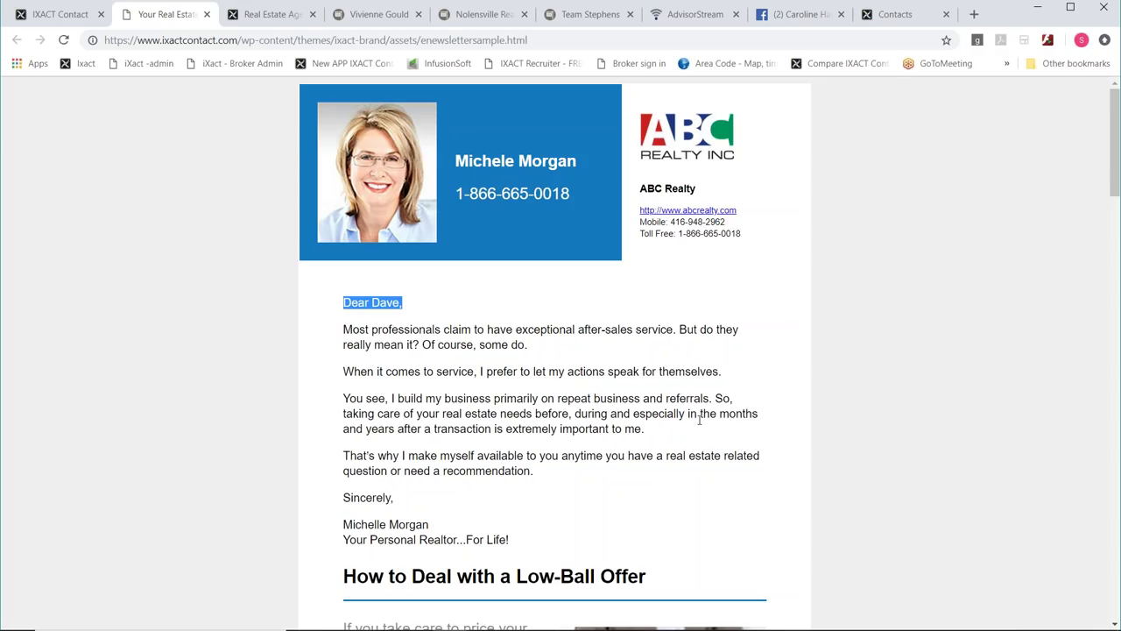
left_click_drag(343, 330, 535, 471)
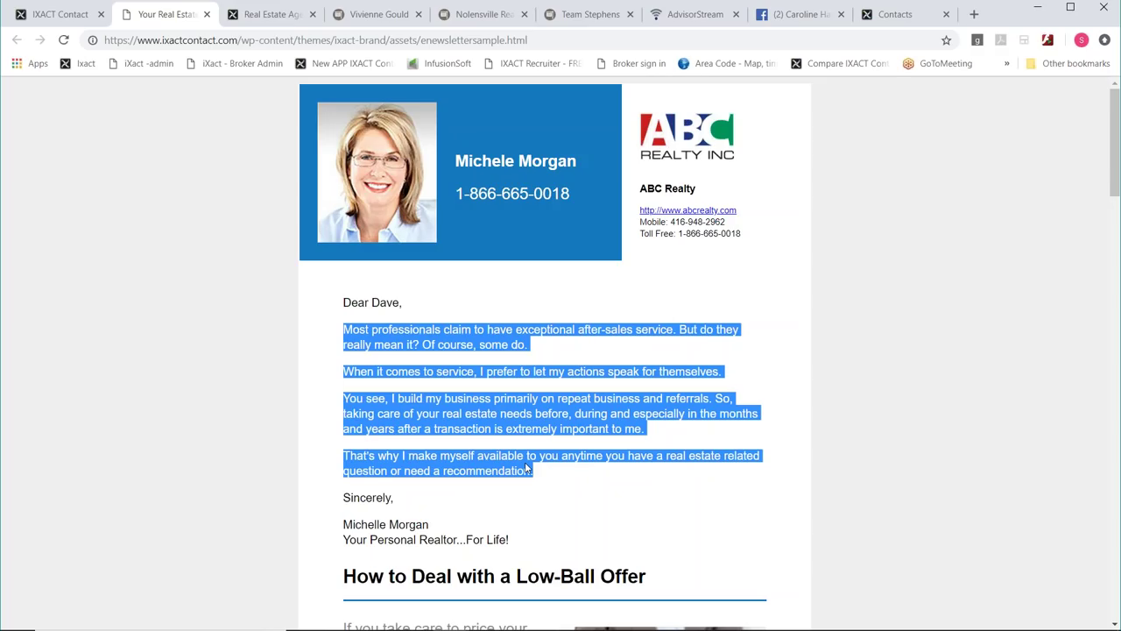
left_click(557, 480)
- Look through the articles in the sample e-newsletter and return to its header
scroll(769, 387, "down", 4)
scroll(769, 391, "down", 1)
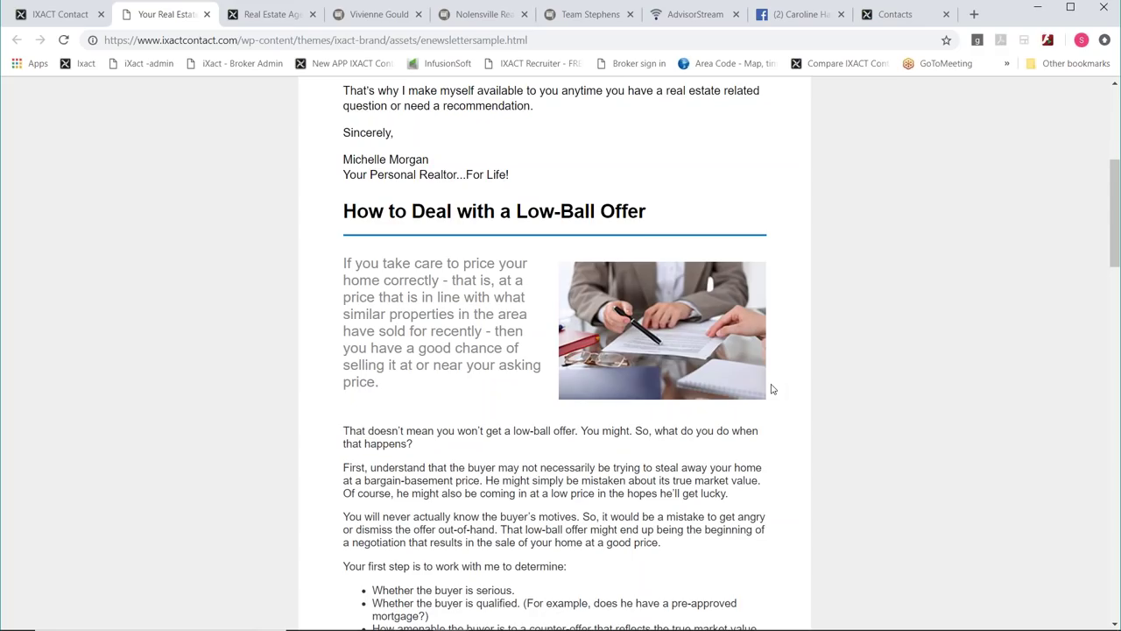
scroll(769, 380, "down", 7)
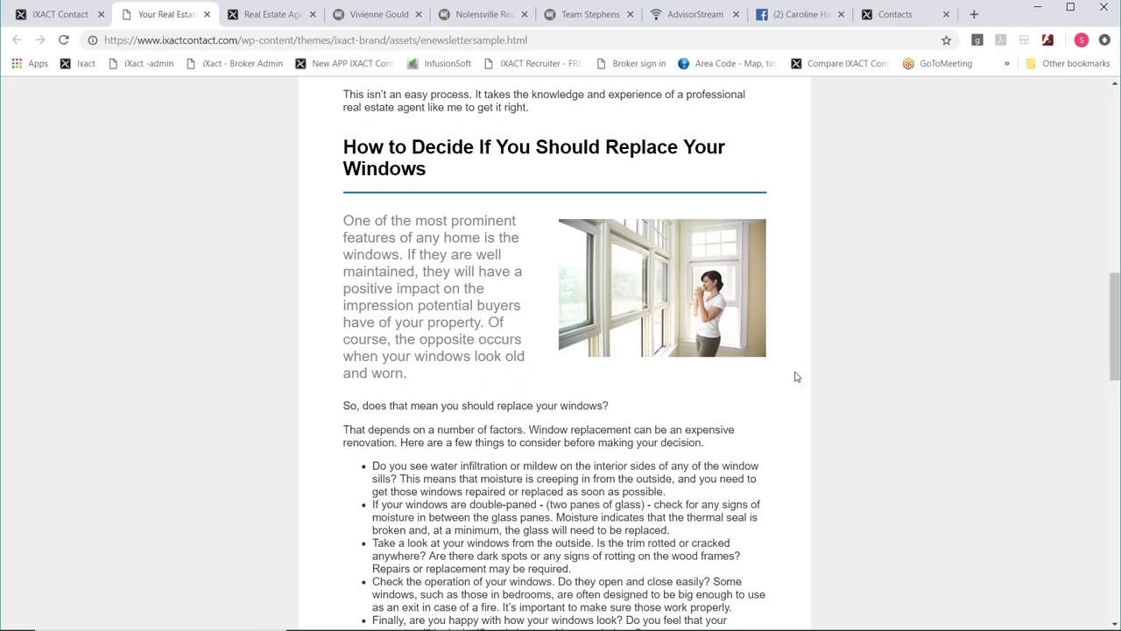
scroll(800, 381, "down", 6)
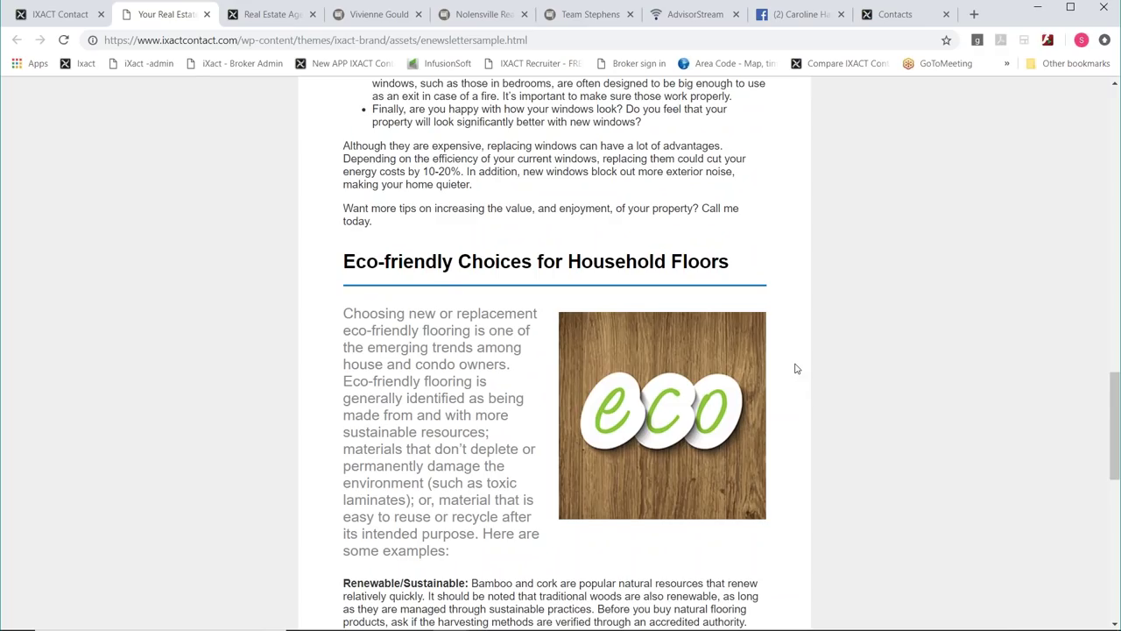
scroll(796, 369, "down", 1)
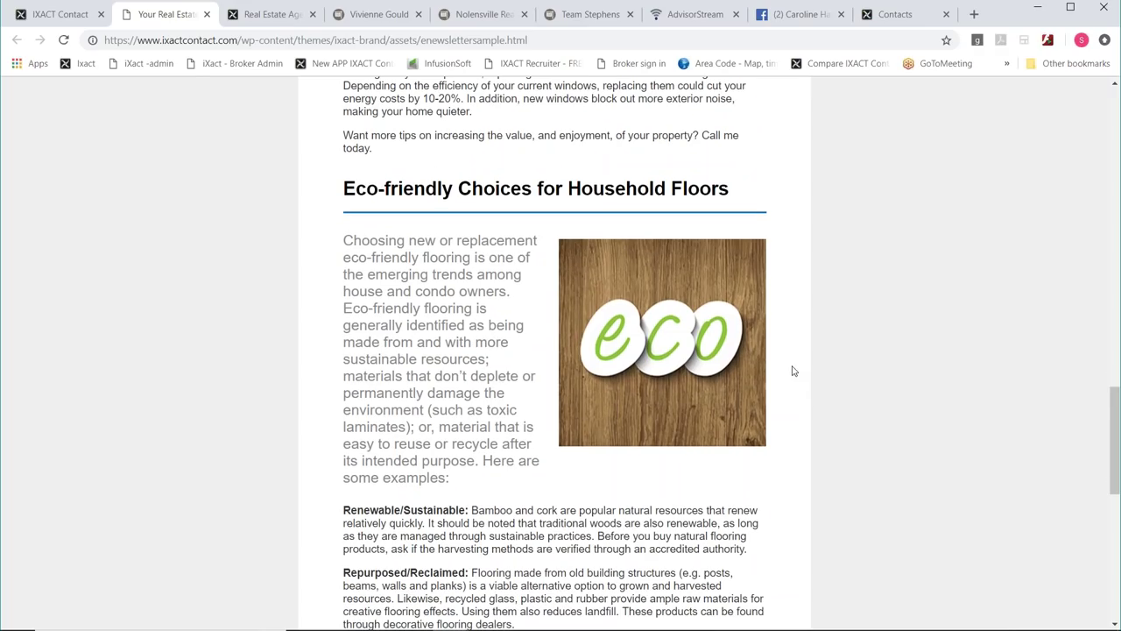
scroll(793, 370, "up", 17)
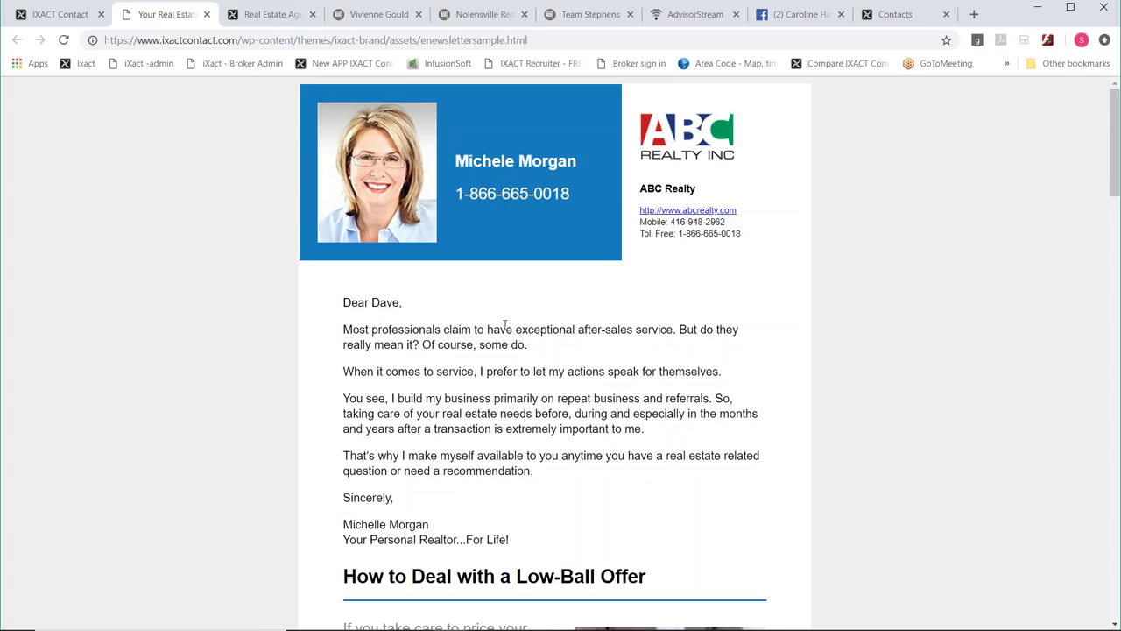
- Return to the Keep In Touch configuration in IXACT Contact and review the call types and events
left_click(70, 15)
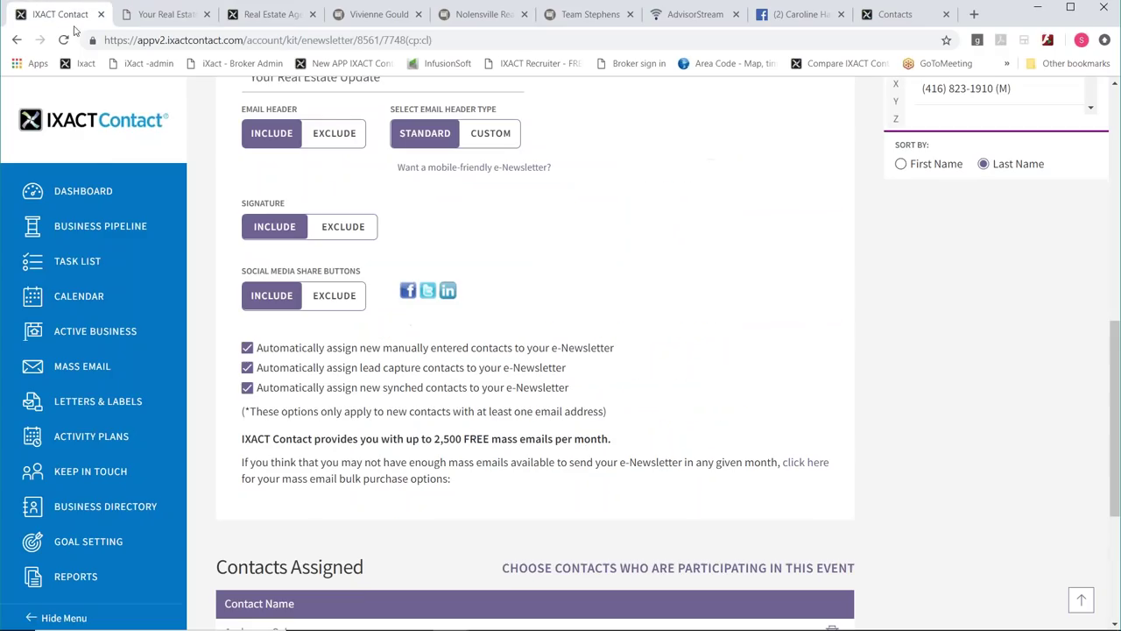
left_click(91, 471)
scroll(414, 518, "down", 5)
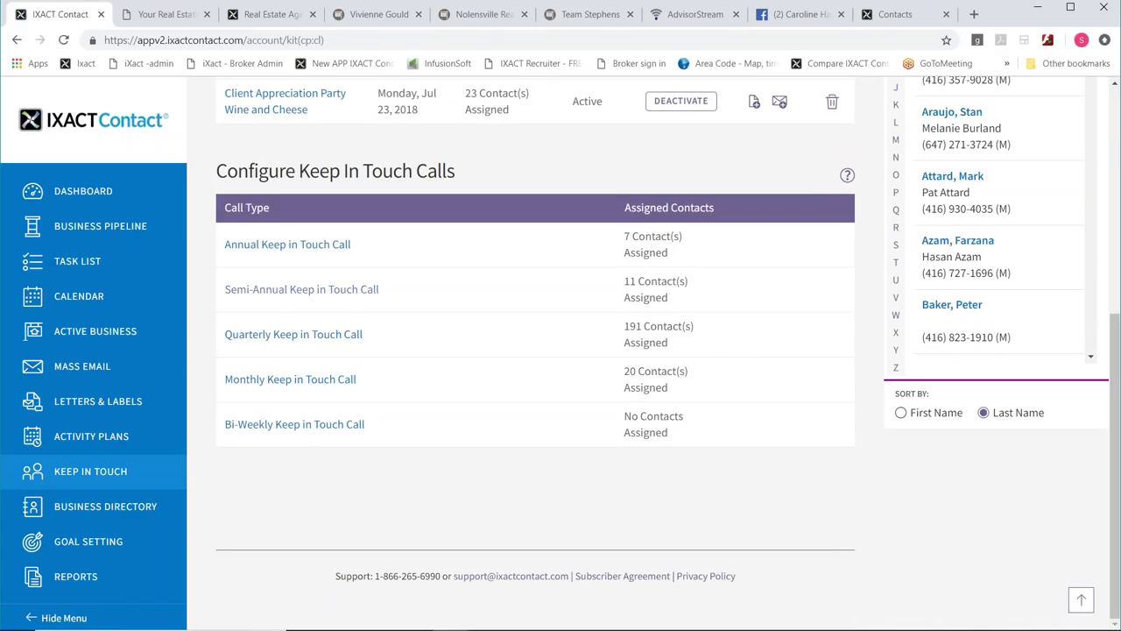
scroll(354, 429, "up", 4)
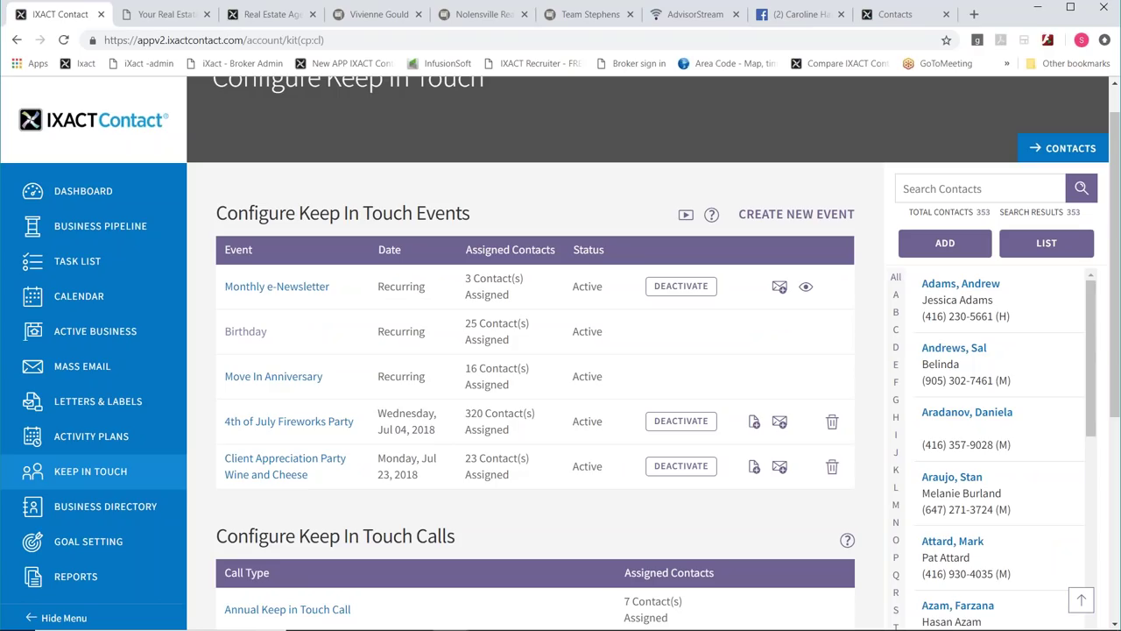
- In the Move In Anniversary event template, create a card/gift task due 7 days before the anniversary date
left_click(273, 376)
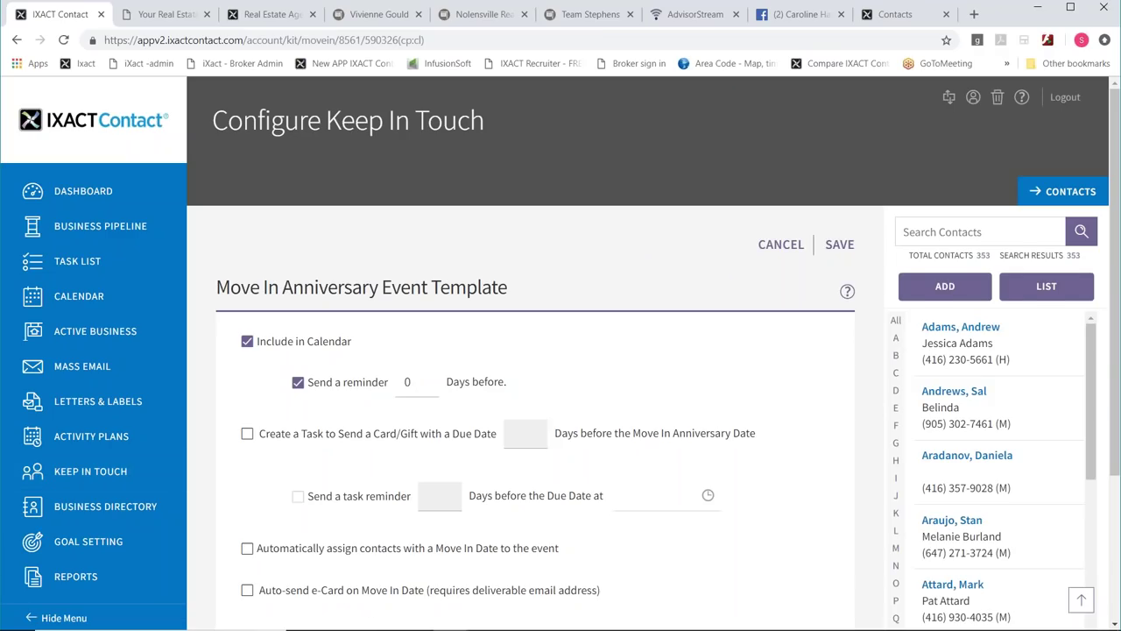
scroll(625, 354, "down", 3)
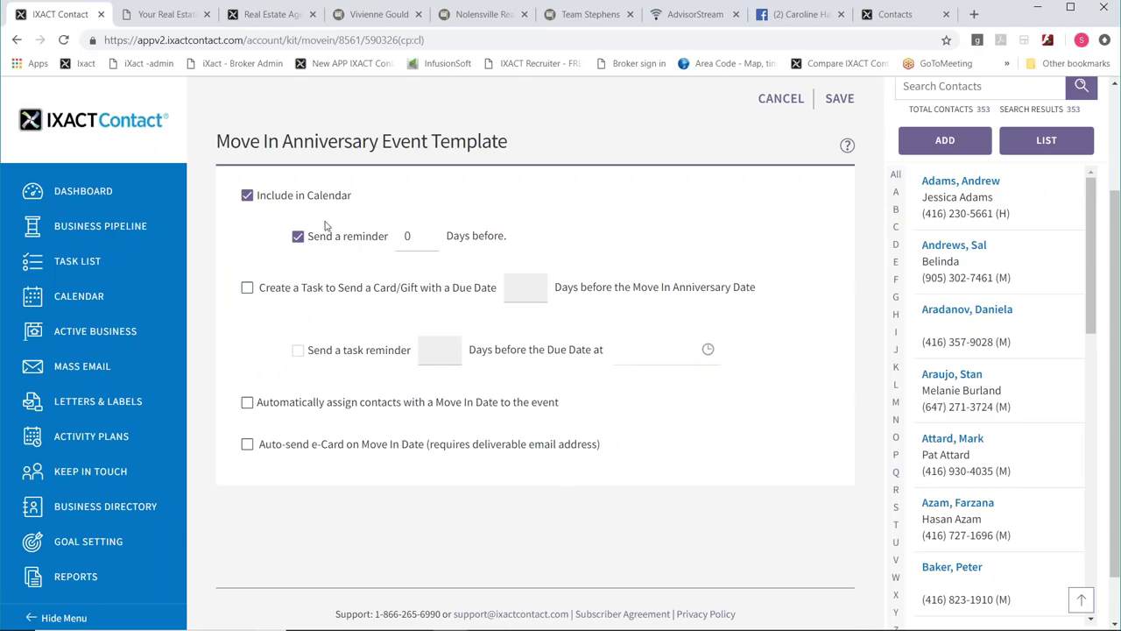
left_click(247, 287)
left_click(515, 287)
type("7")
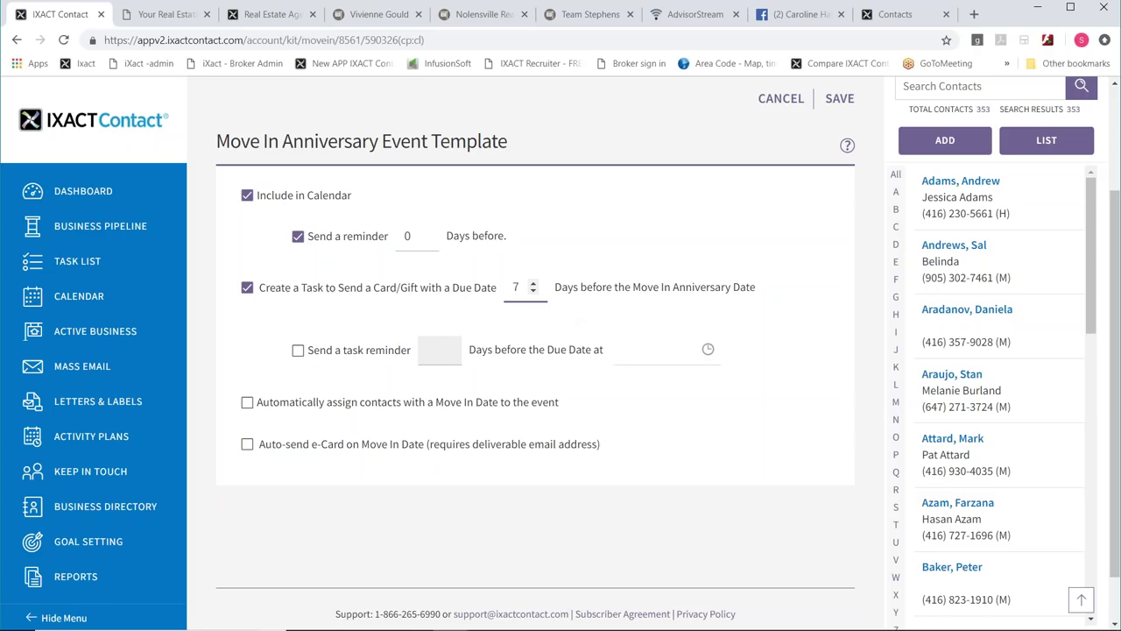
- Enable a reminder for the card/gift task, set to 0 days before the due date at 8:00 AM
left_click(298, 350)
left_click(435, 349)
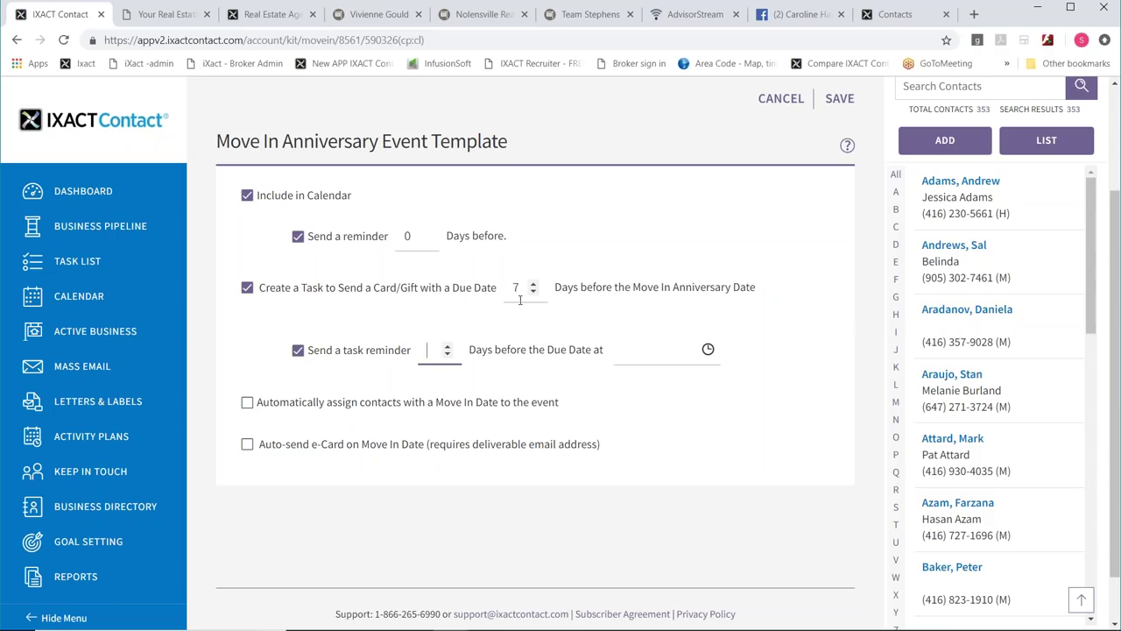
left_click(708, 349)
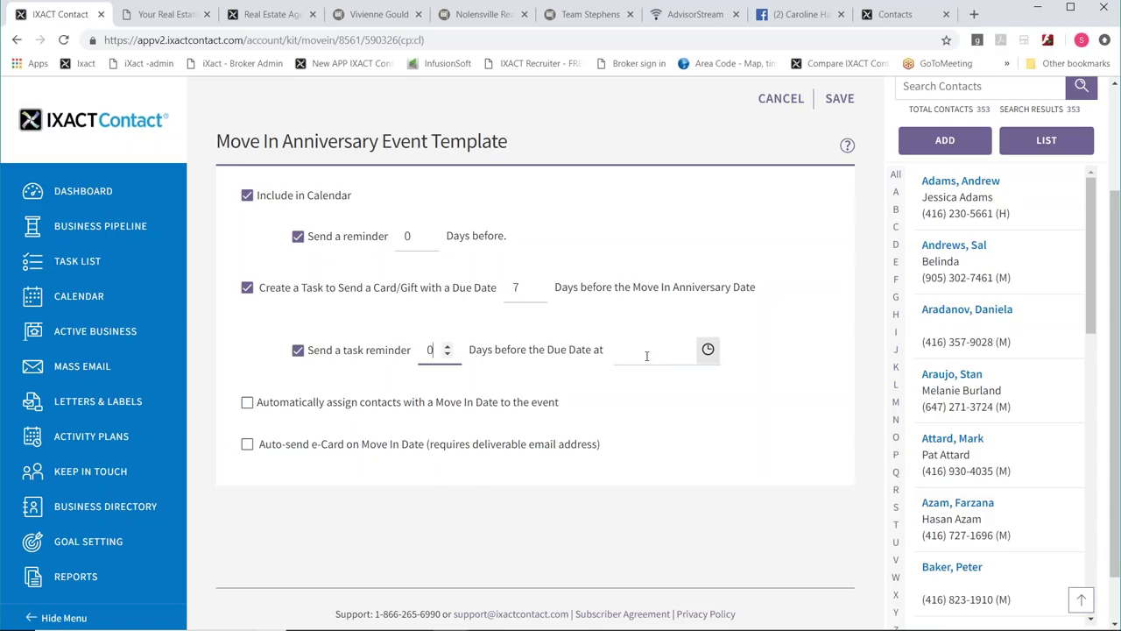
left_click(705, 438)
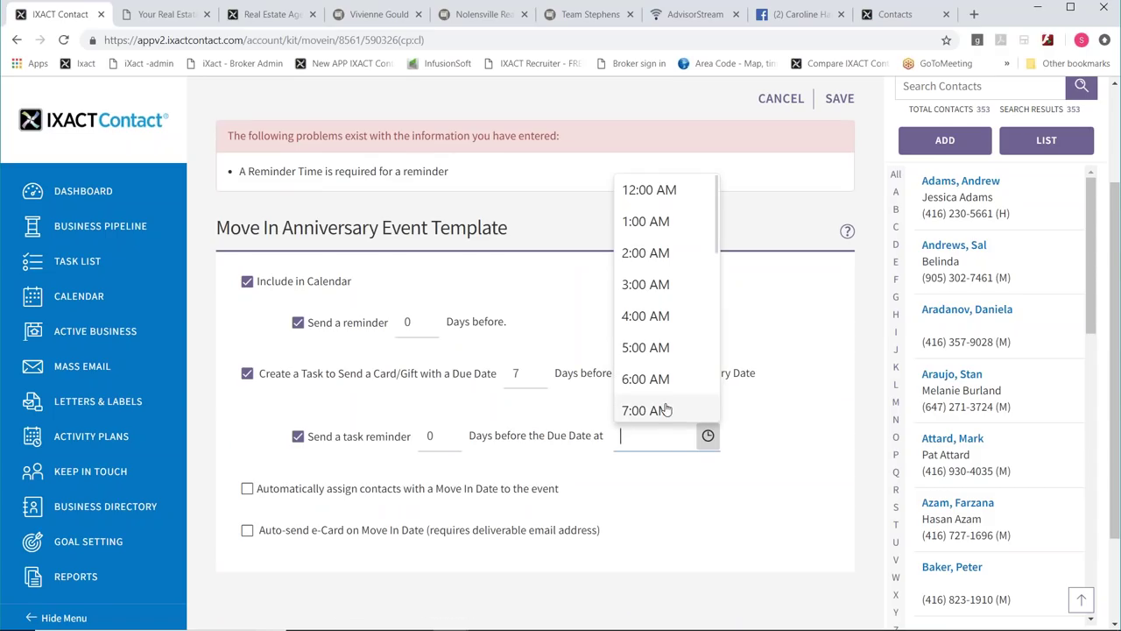
scroll(648, 399, "down", 2)
left_click(646, 347)
- Automatically assign contacts with a Move In Date to the event and activate it for all existing ones
scroll(744, 415, "down", 2)
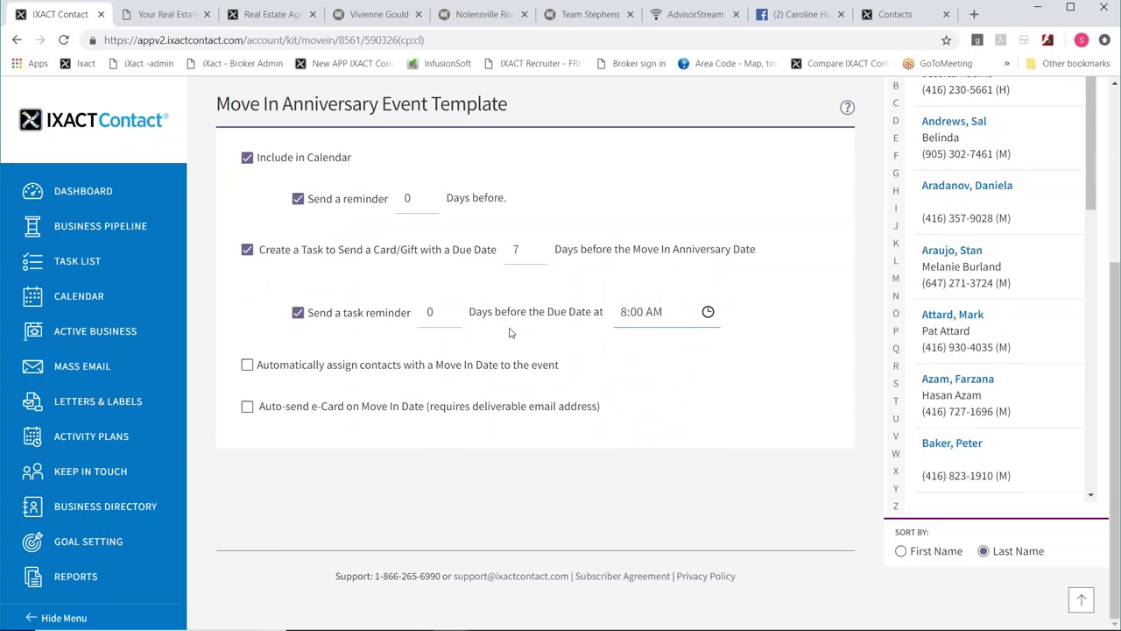
left_click(247, 368)
left_click(247, 368)
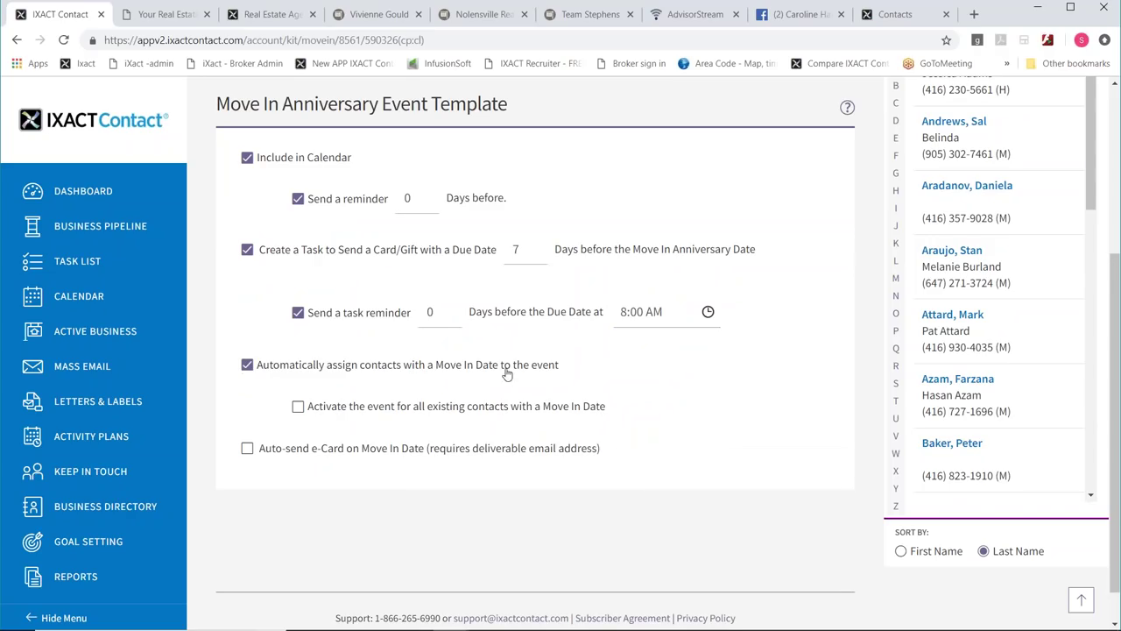
left_click(298, 406)
scroll(663, 375, "down", 1)
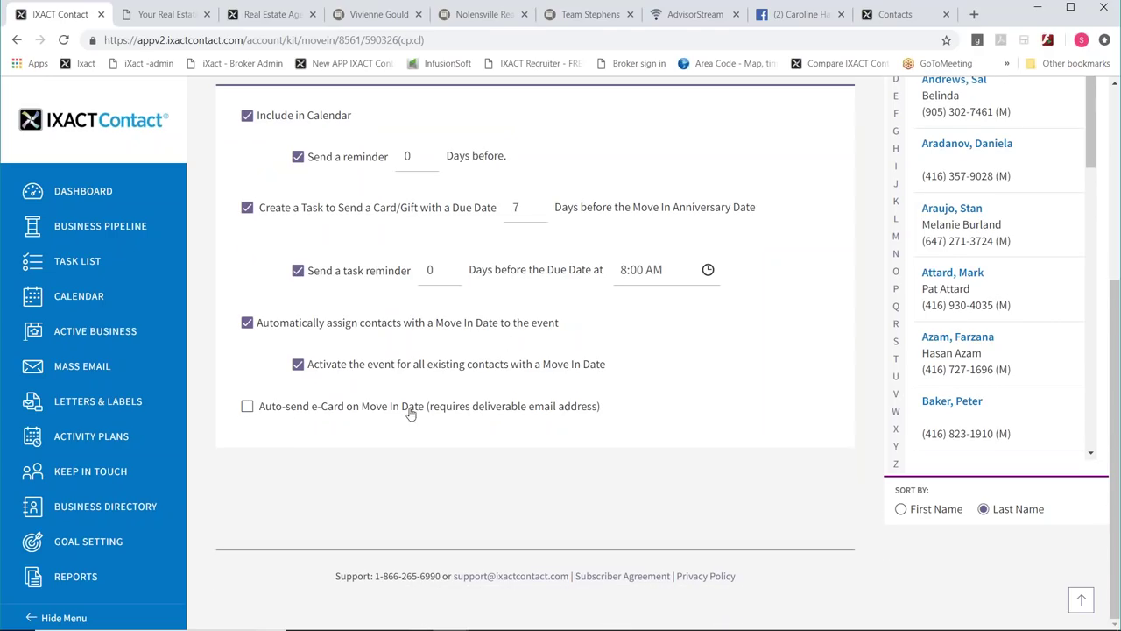
- Enable auto-sending an e-Card on the Move In Date and highlight the deliverable email address requirement
left_click(247, 407)
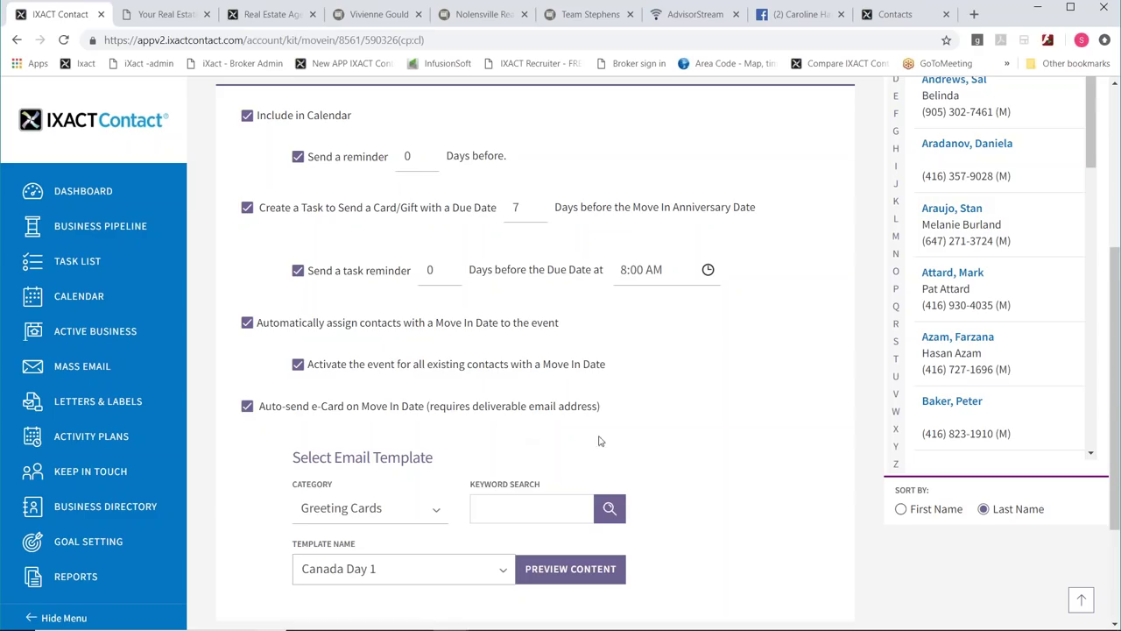
scroll(685, 440, "down", 1)
left_click_drag(446, 335, 599, 341)
left_click(598, 350)
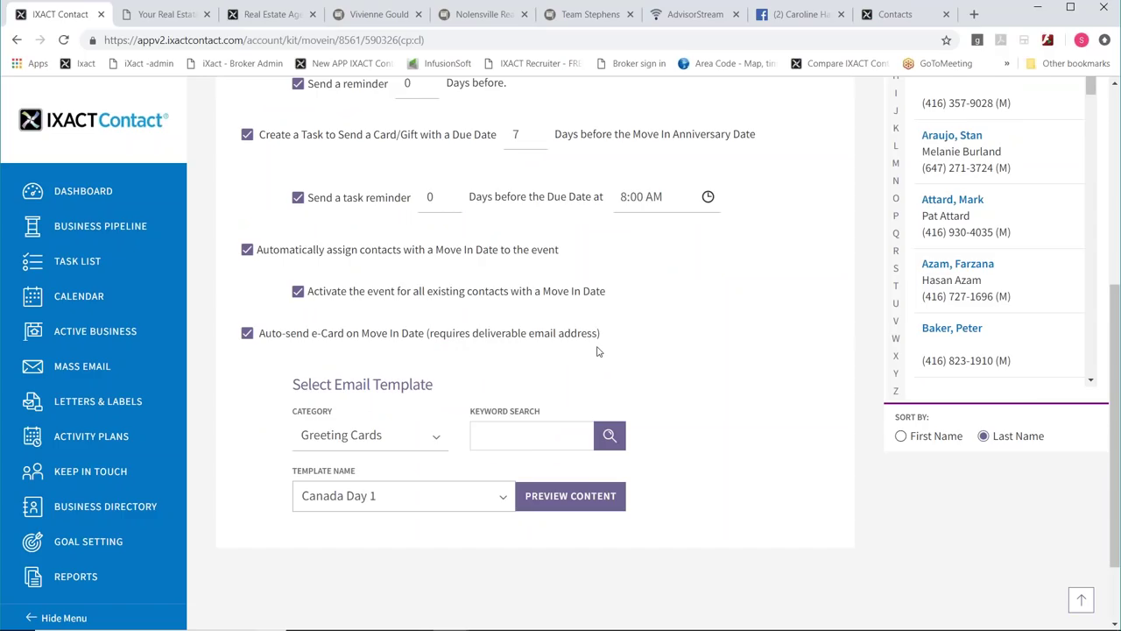
- Choose the Move In Anniversary 3 template from the Greeting Cards category for the e-Card
left_click(431, 439)
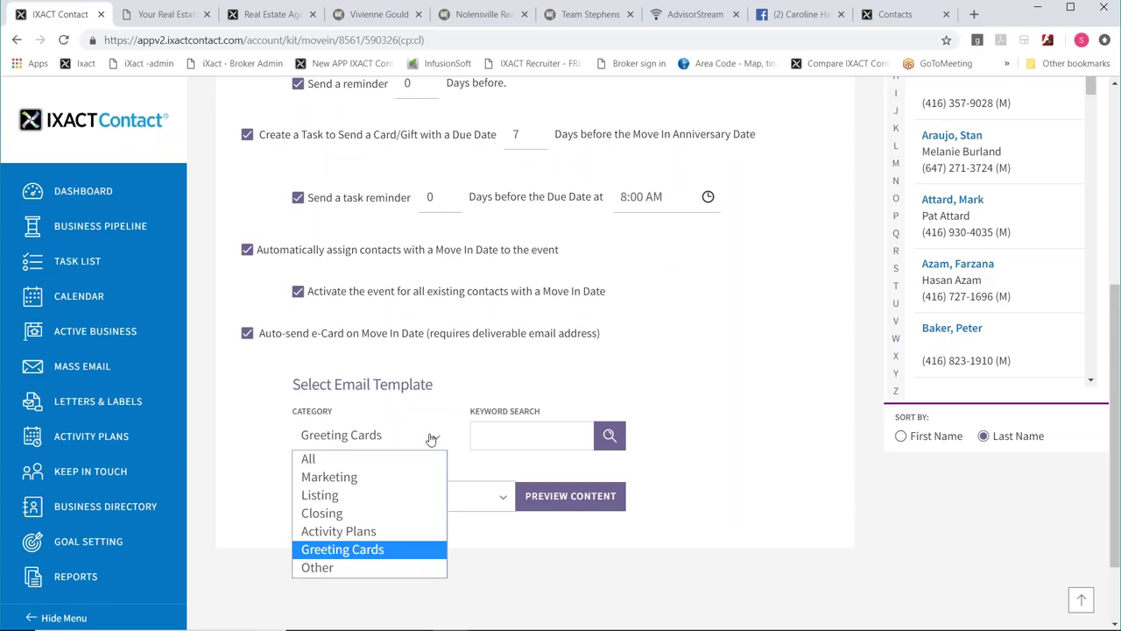
left_click(389, 552)
left_click(487, 497)
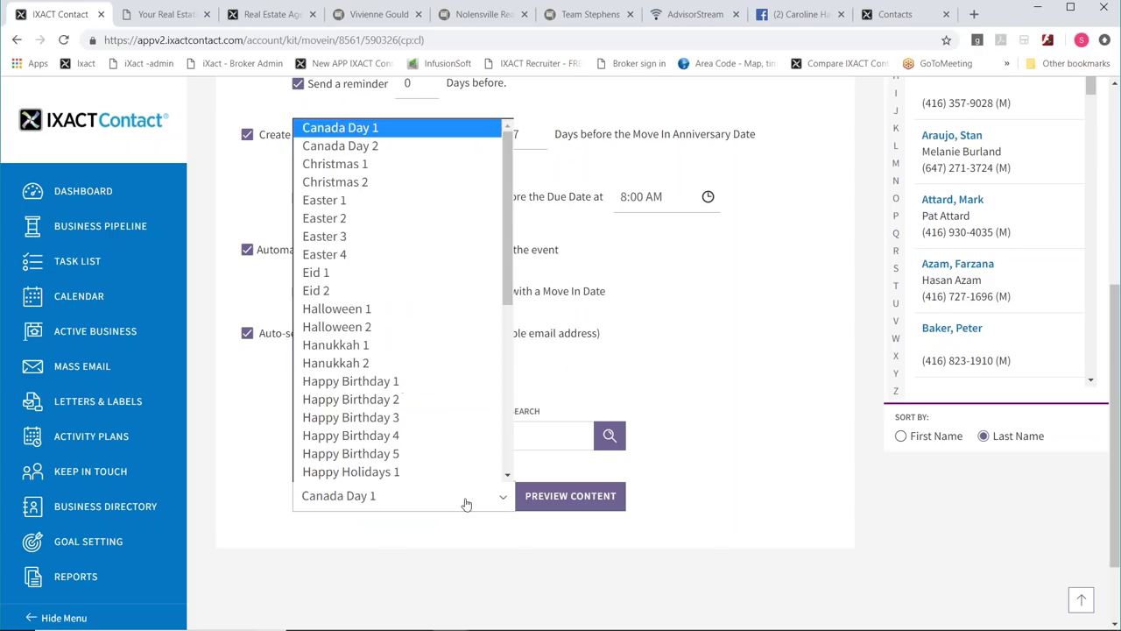
scroll(425, 412, "down", 4)
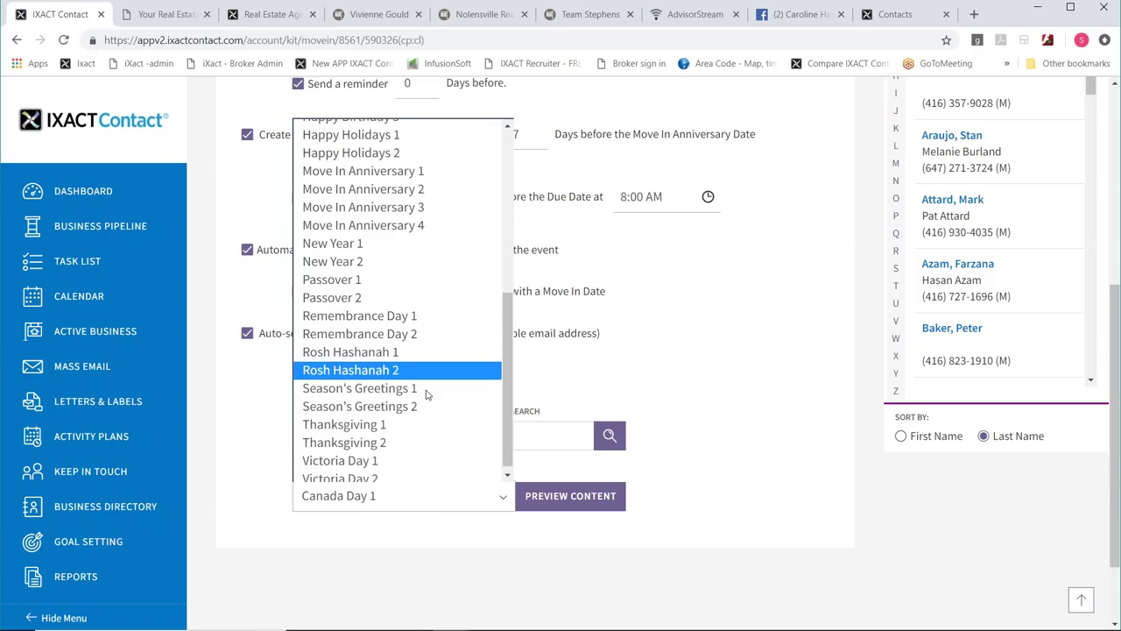
left_click(412, 200)
scroll(683, 486, "down", 1)
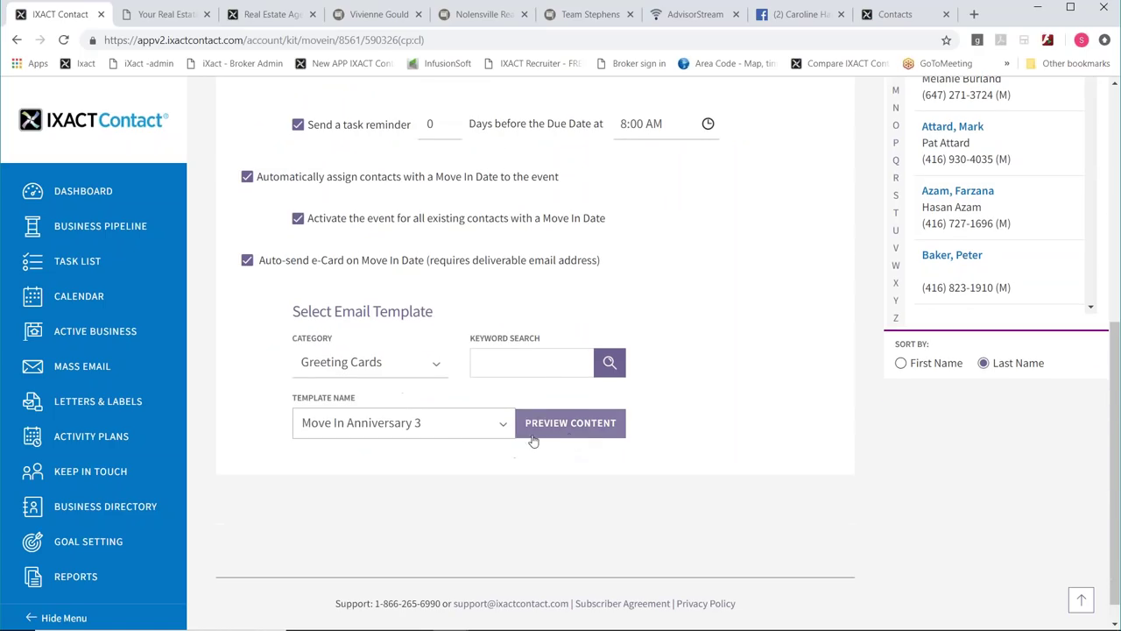
- Browse the e-Card template list again, keep Move In Anniversary 3, and preview its content
left_click(475, 431)
scroll(427, 382, "down", 2)
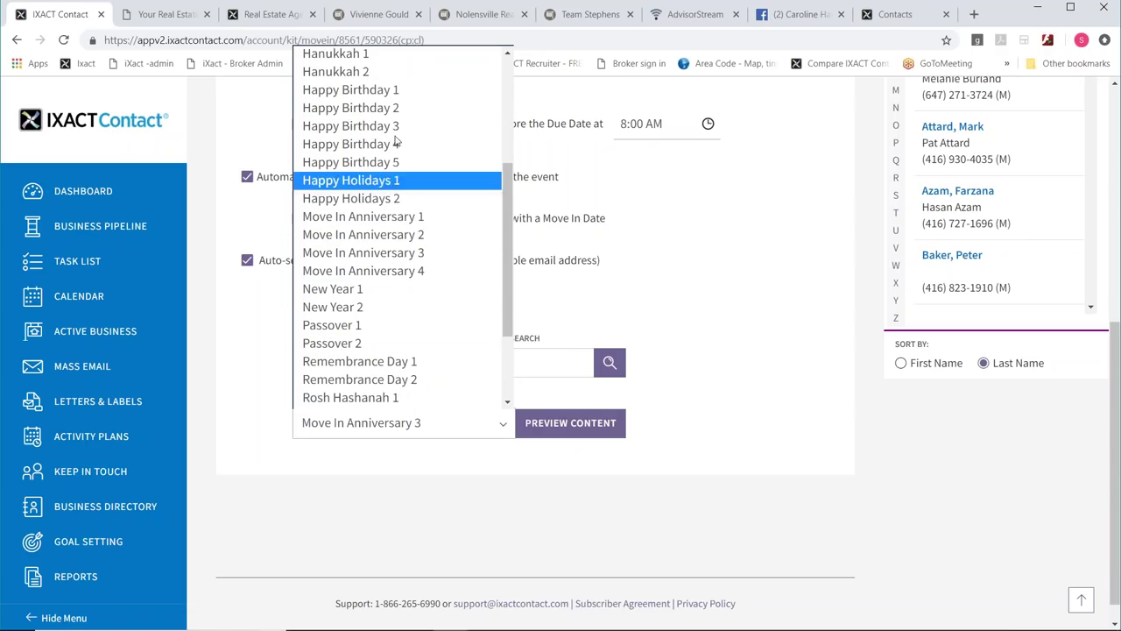
left_click(415, 259)
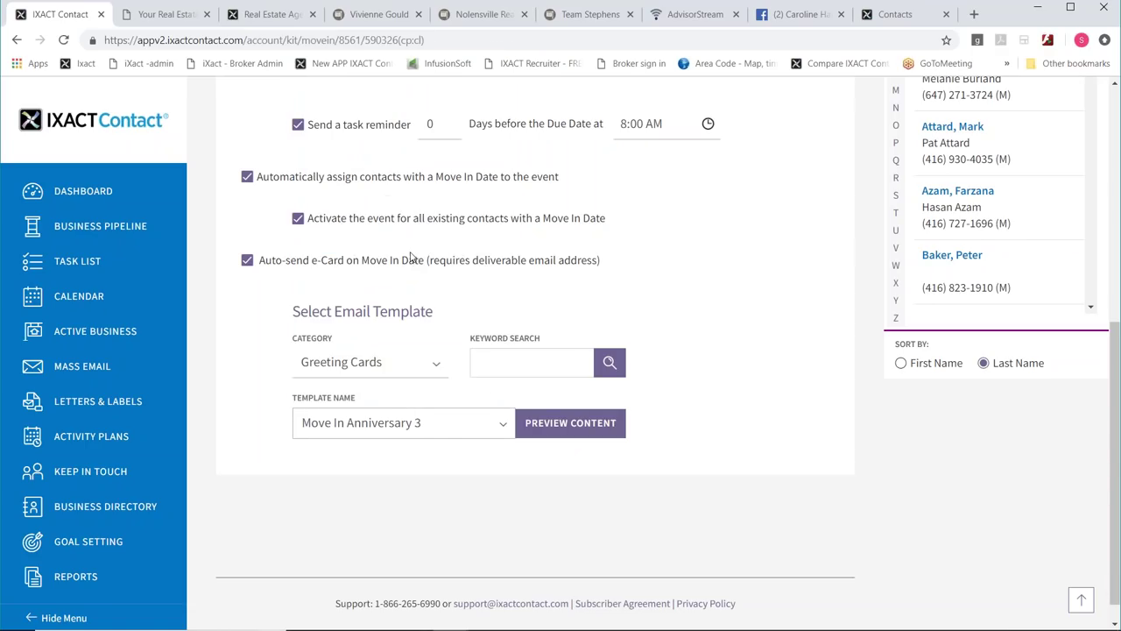
left_click(585, 425)
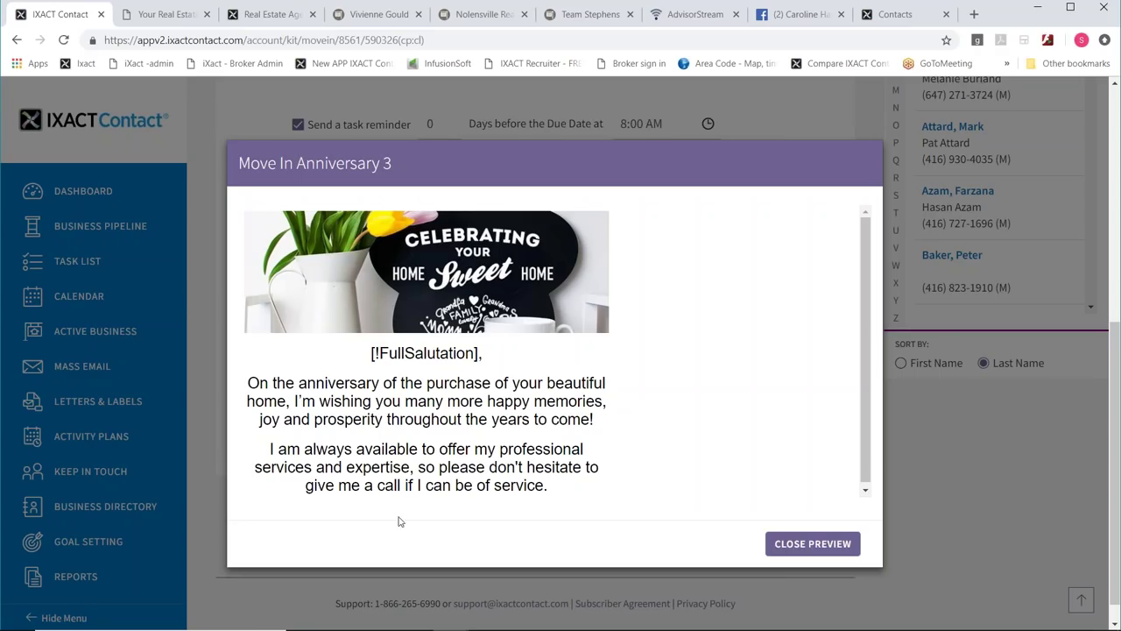
- Leave the Move In Anniversary event template without saving it and review the call types under Configure Keep In Touch Calls
left_click(797, 548)
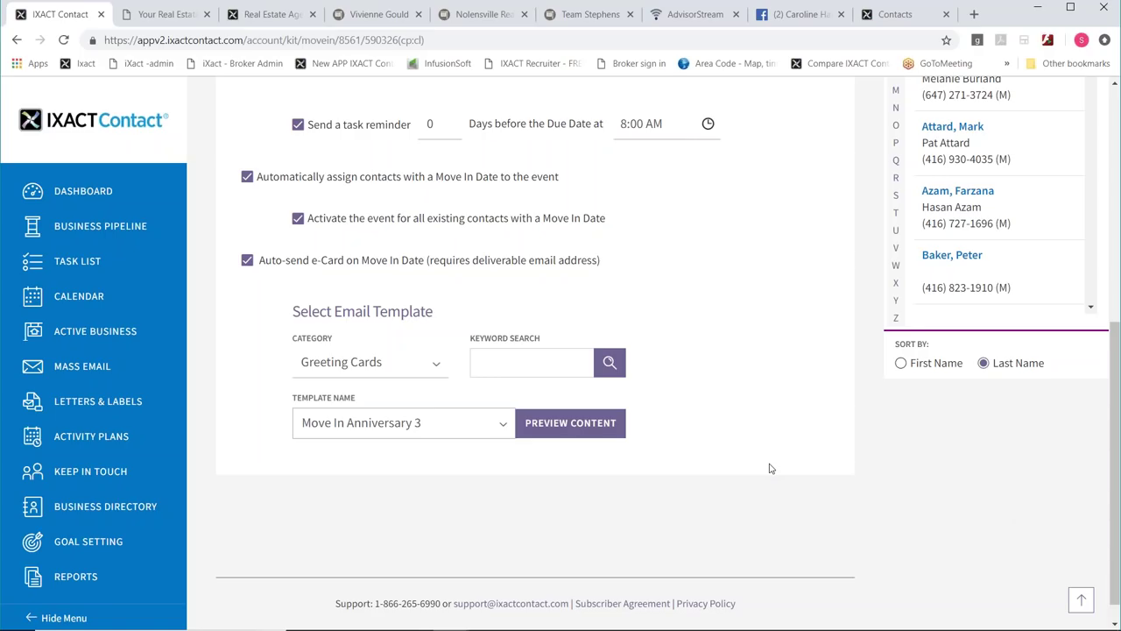
scroll(773, 463, "up", 5)
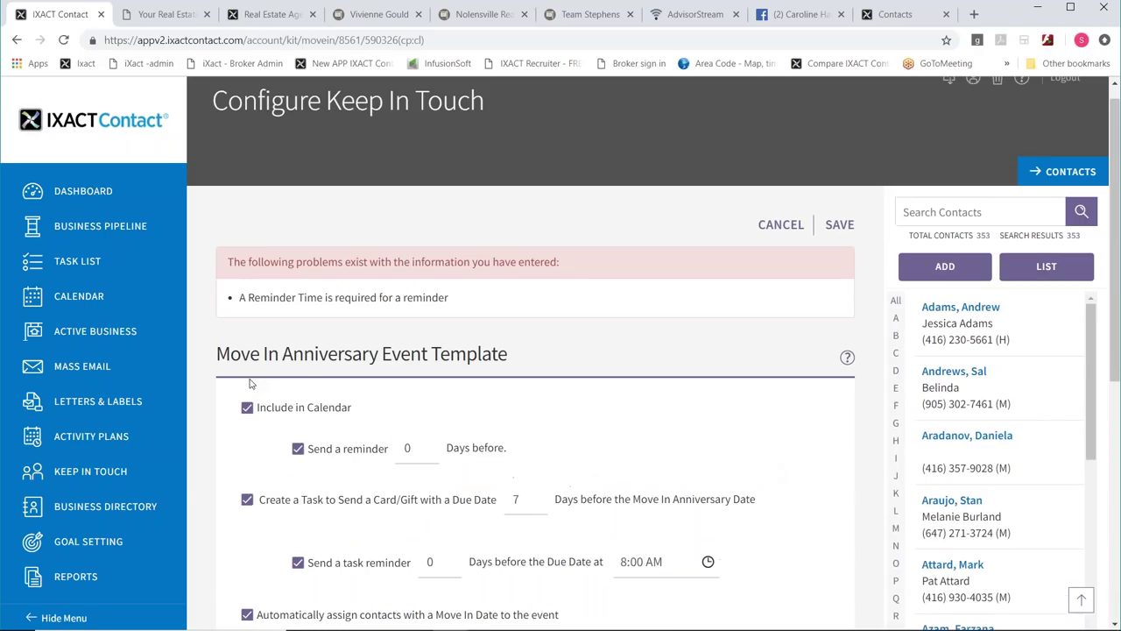
left_click(105, 472)
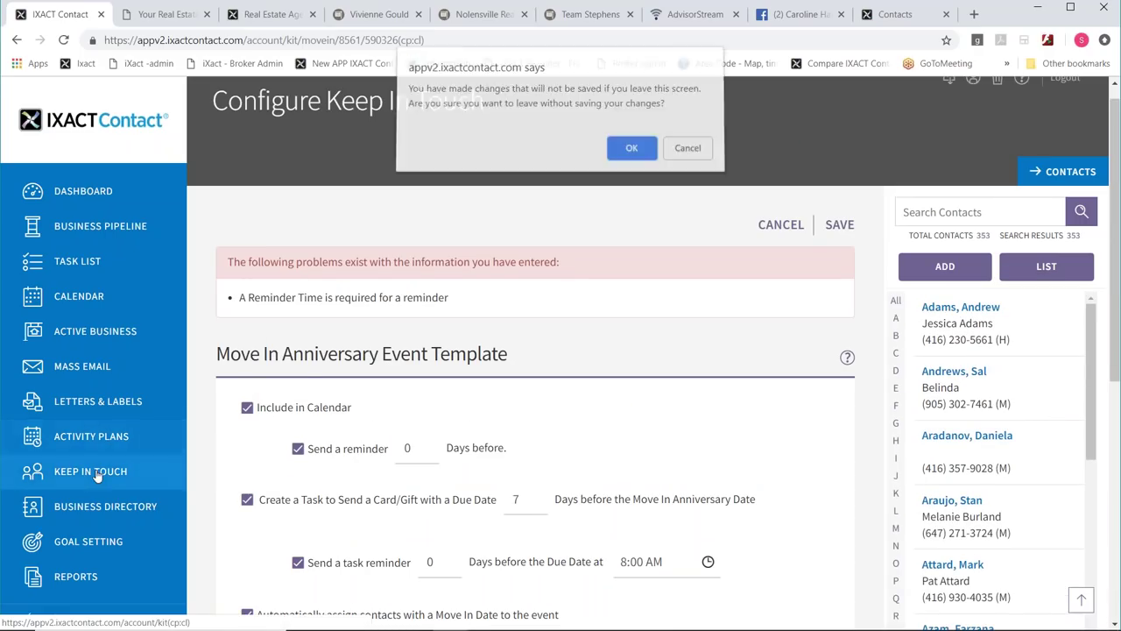
left_click(629, 148)
scroll(658, 331, "down", 4)
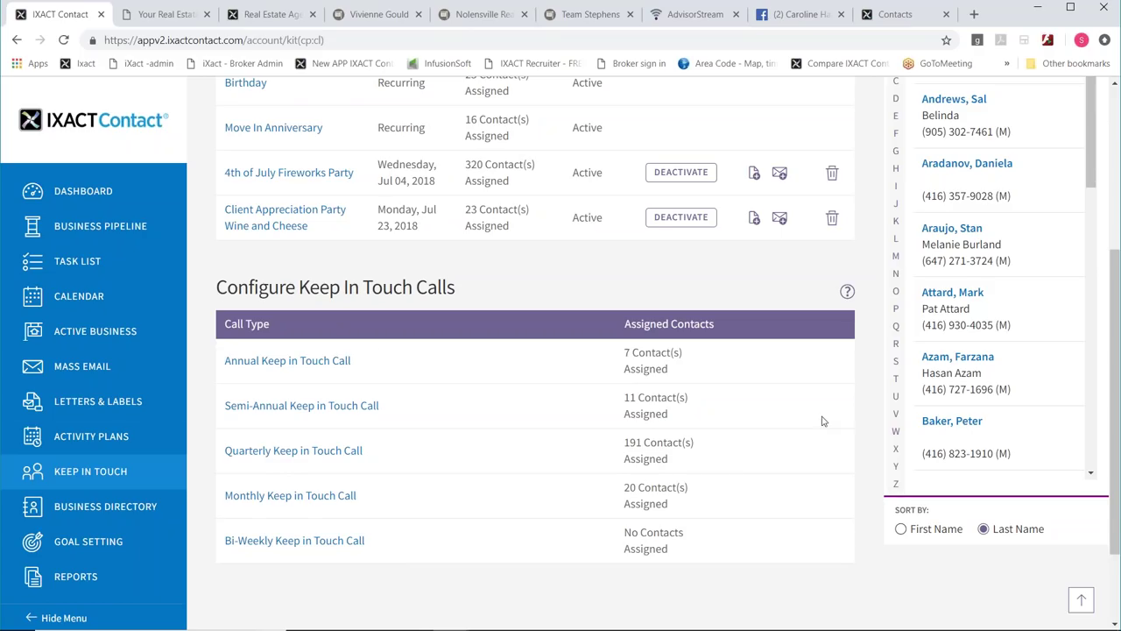
- Open a contact's Keep in Touch page and review the shared events, contact-specific events and calls, and assigned activity plans
scroll(858, 421, "up", 1)
left_click(943, 307)
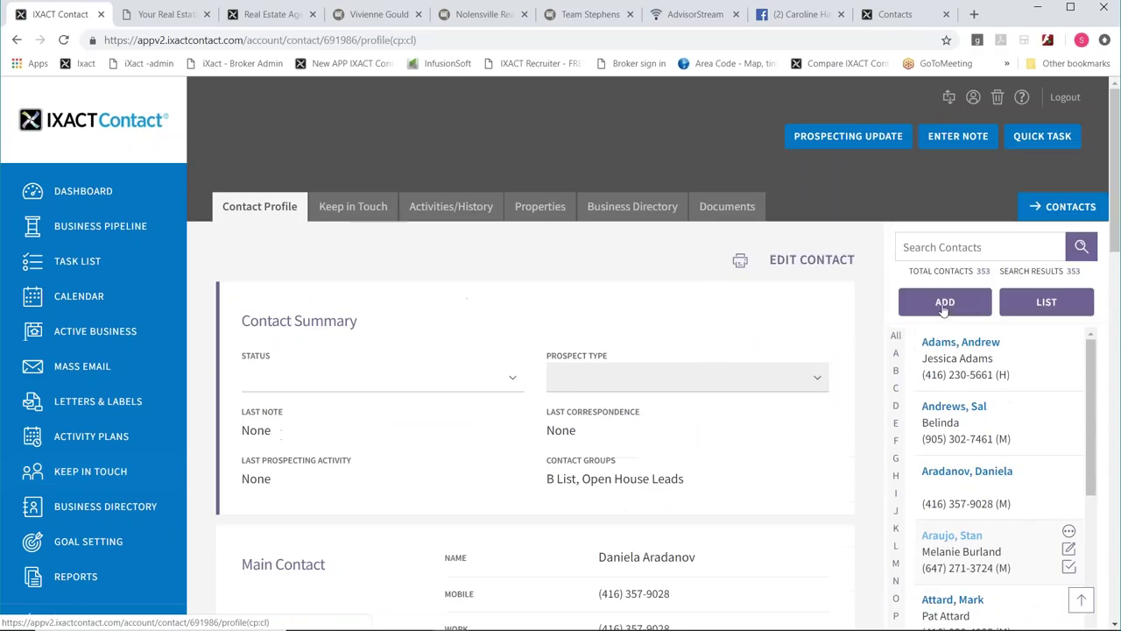
left_click(366, 280)
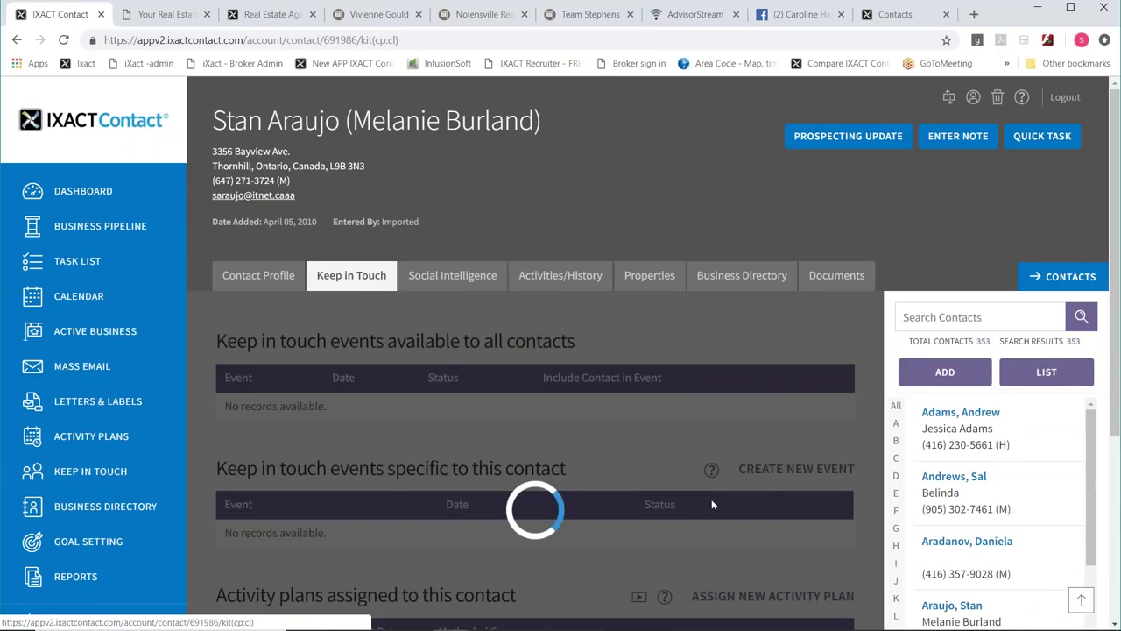
scroll(800, 507, "down", 1)
scroll(799, 506, "down", 4)
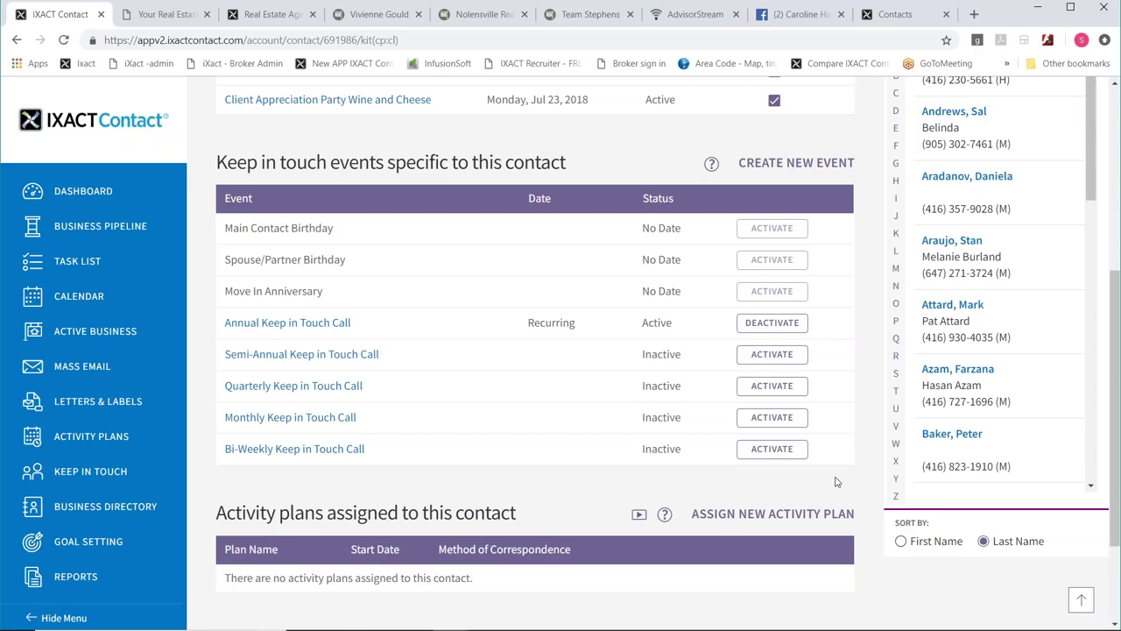
scroll(835, 483, "up", 2)
scroll(835, 483, "up", 2)
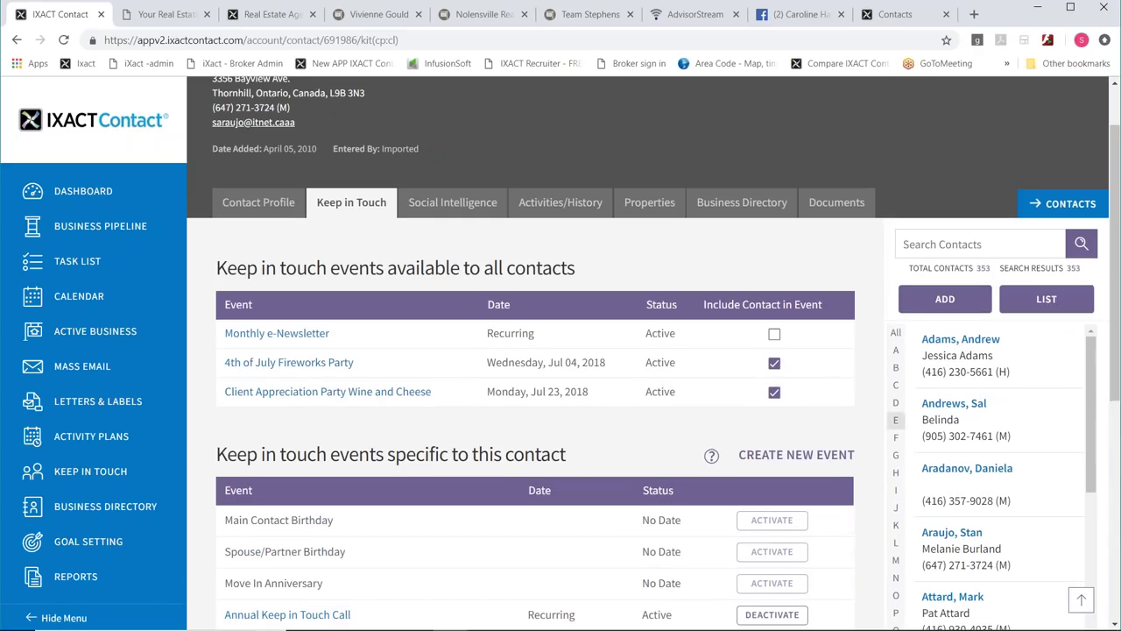
- Start an advanced search in the Contact List and examine the Contact Status and prospect type criteria
left_click(1042, 300)
left_click(486, 346)
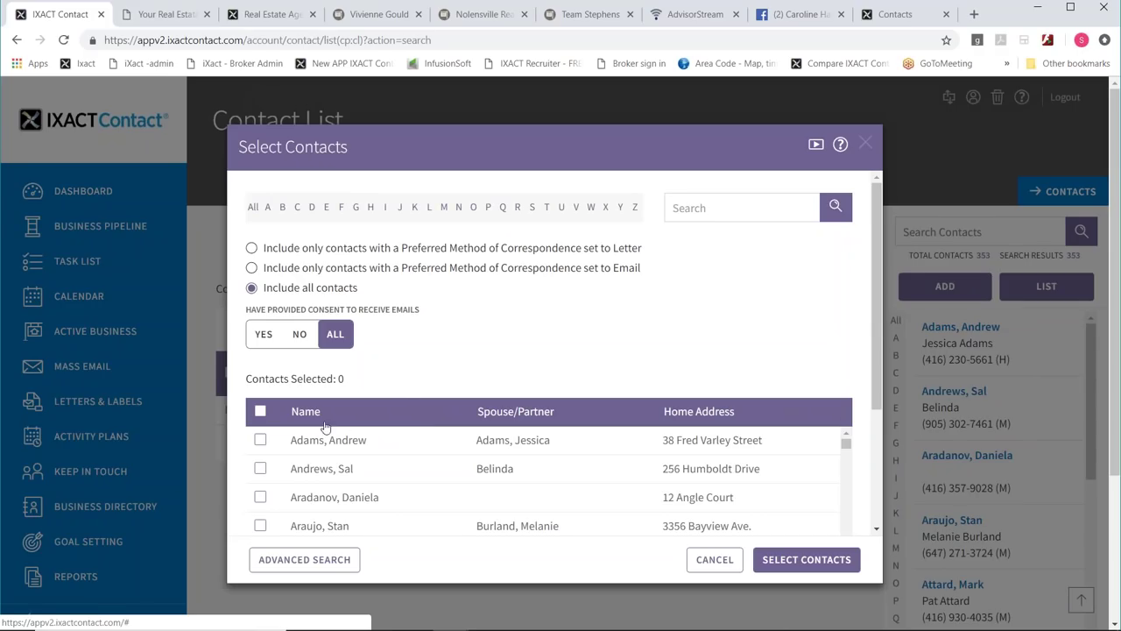
left_click(323, 561)
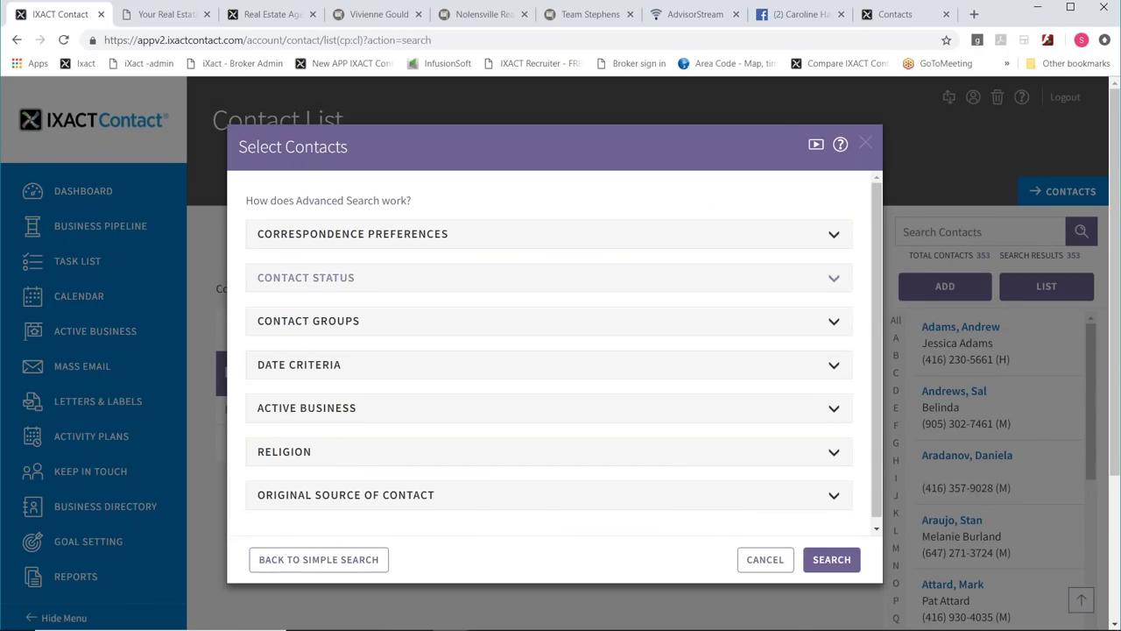
left_click(333, 282)
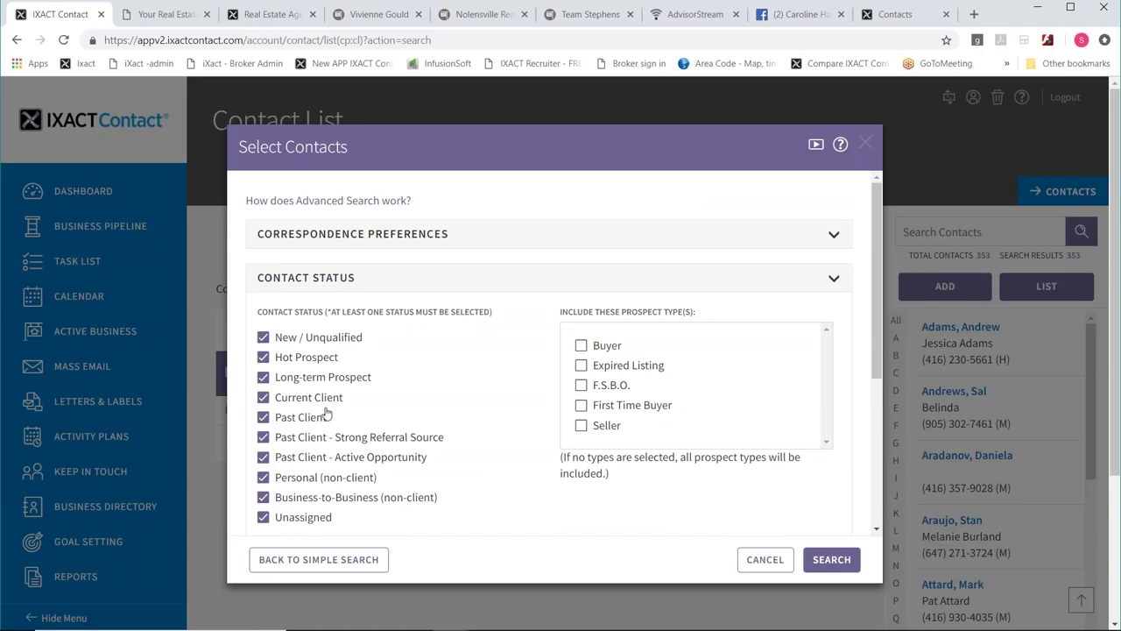
scroll(561, 409, "down", 1)
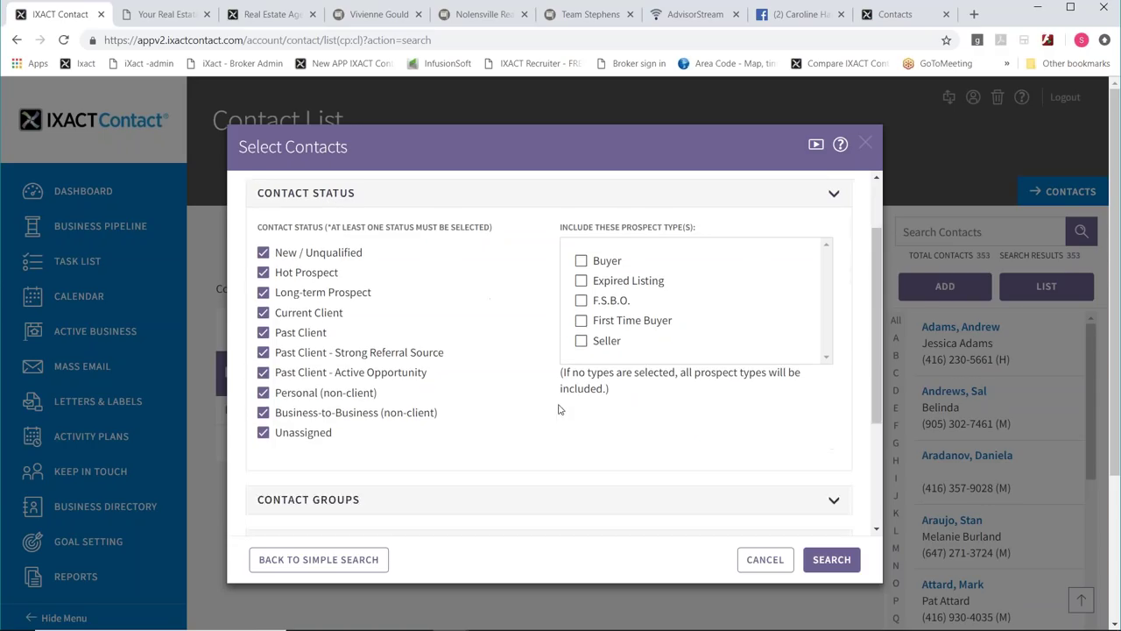
scroll(525, 394, "down", 2)
- Search for contacts assigned to the B List contact group and load all the matches into the Contact List
left_click(332, 317)
scroll(433, 440, "down", 1)
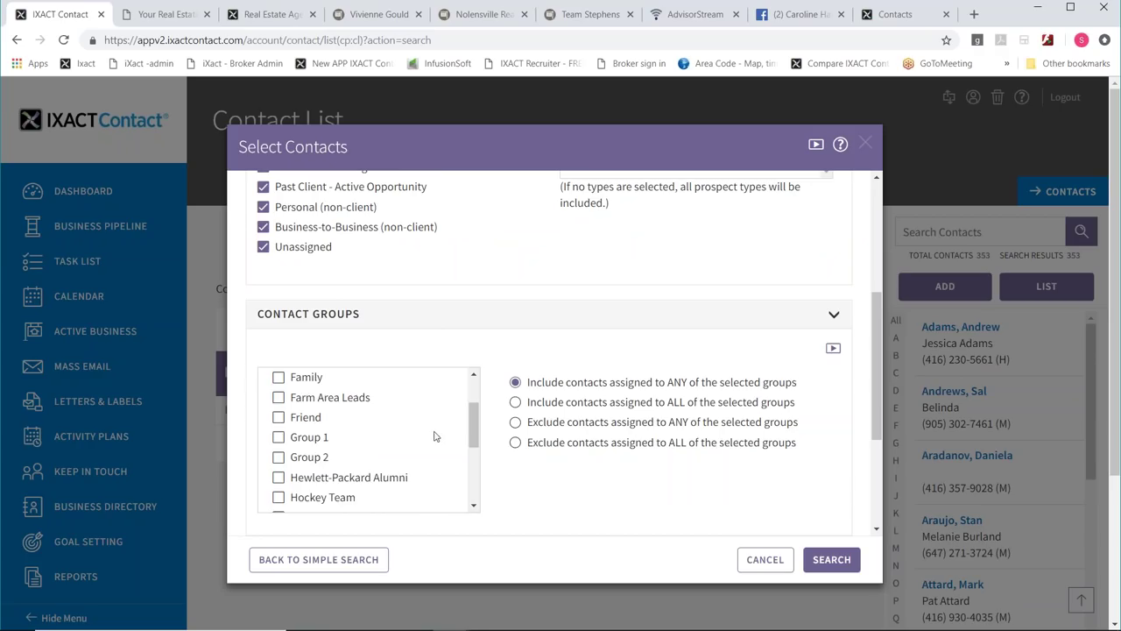
scroll(471, 435, "up", 1)
scroll(495, 415, "down", 1)
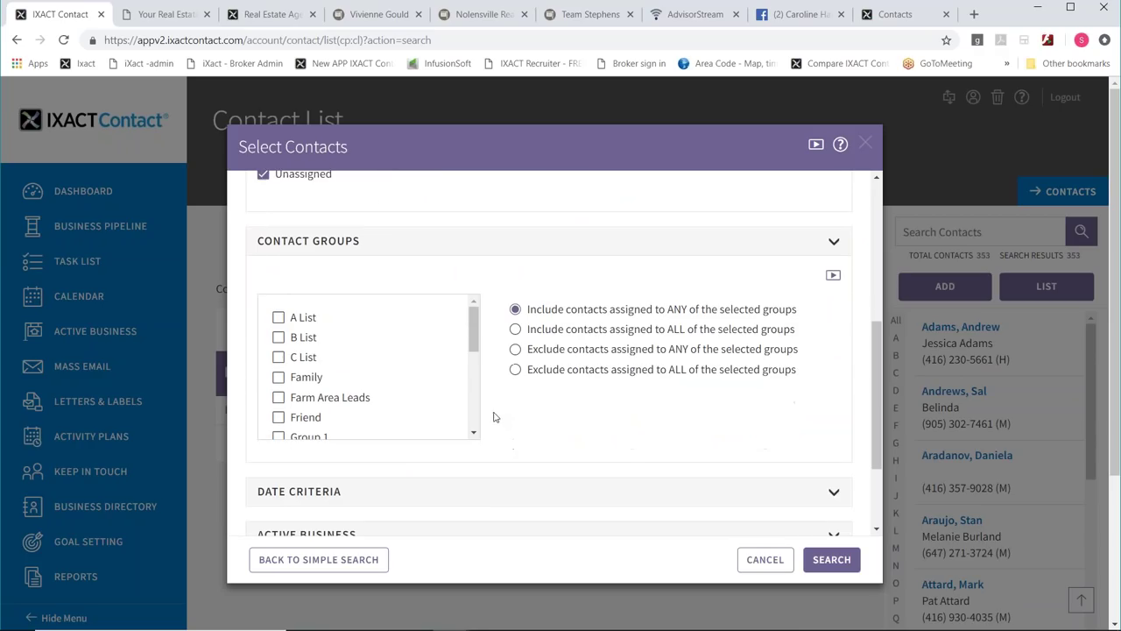
left_click(280, 338)
left_click(835, 566)
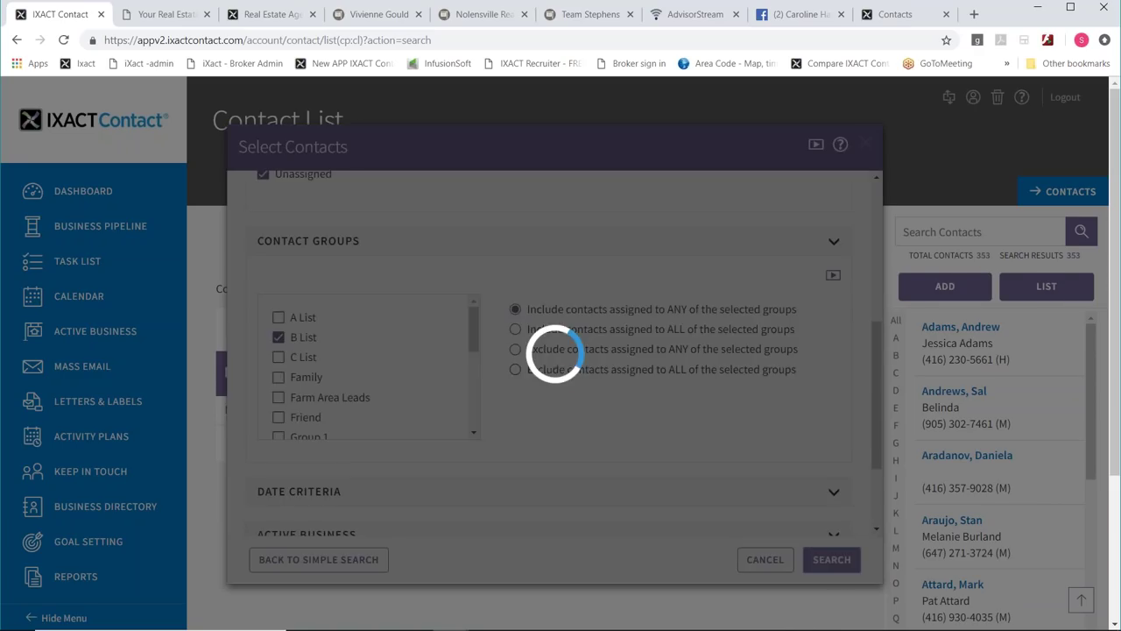
left_click(824, 563)
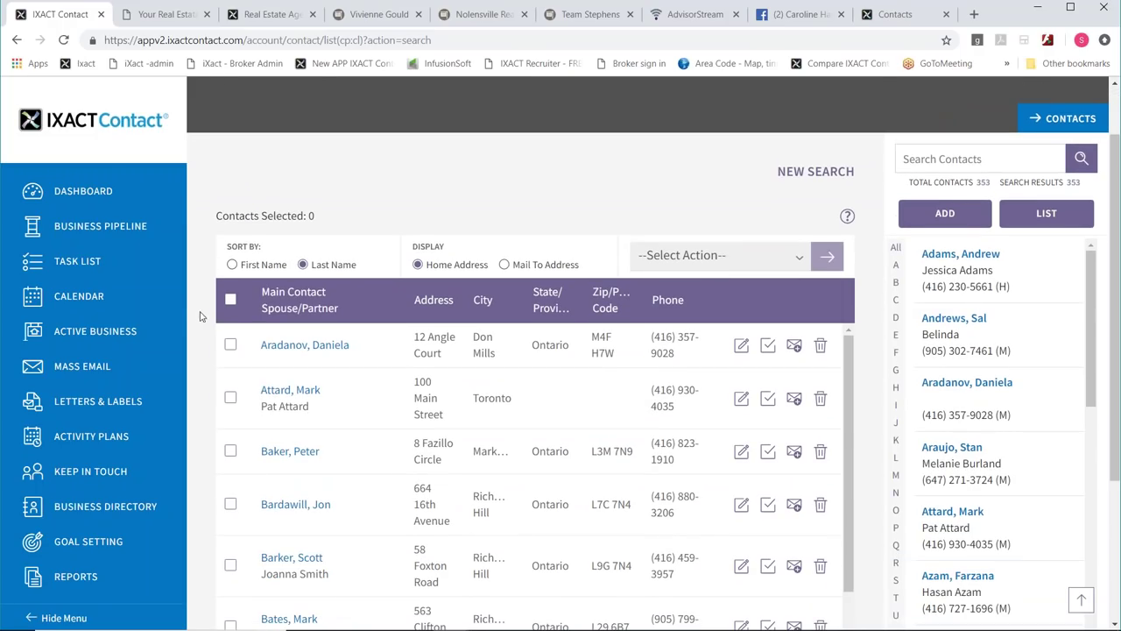
- Select every contact in the B List results and start the Mass Assign Keep in Touch Call action for them
left_click(230, 298)
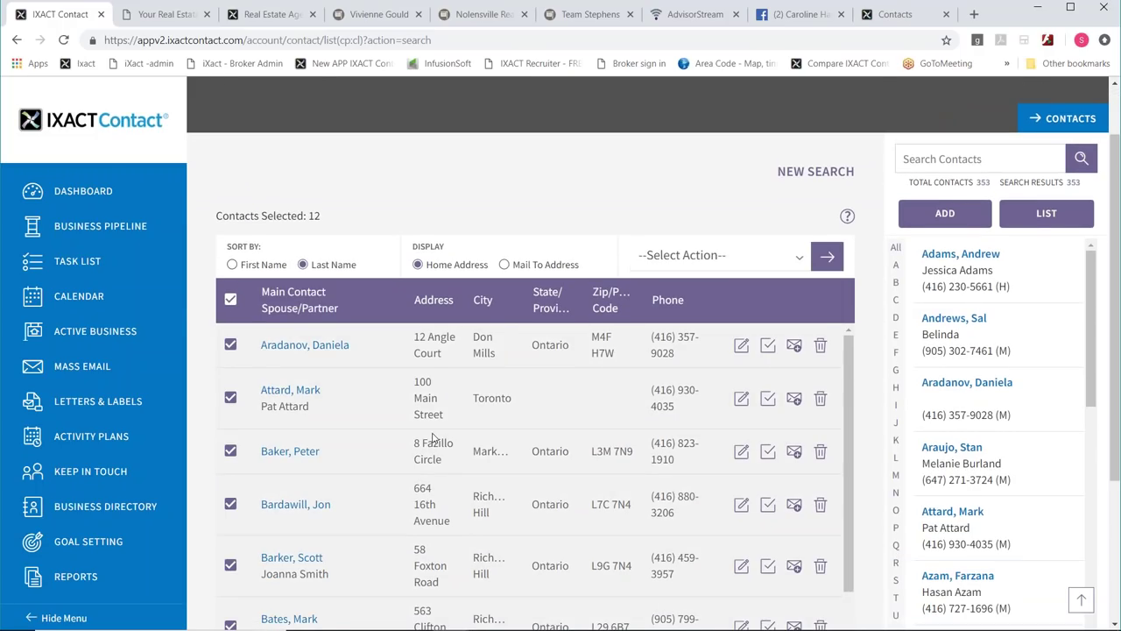
scroll(684, 502, "down", 1)
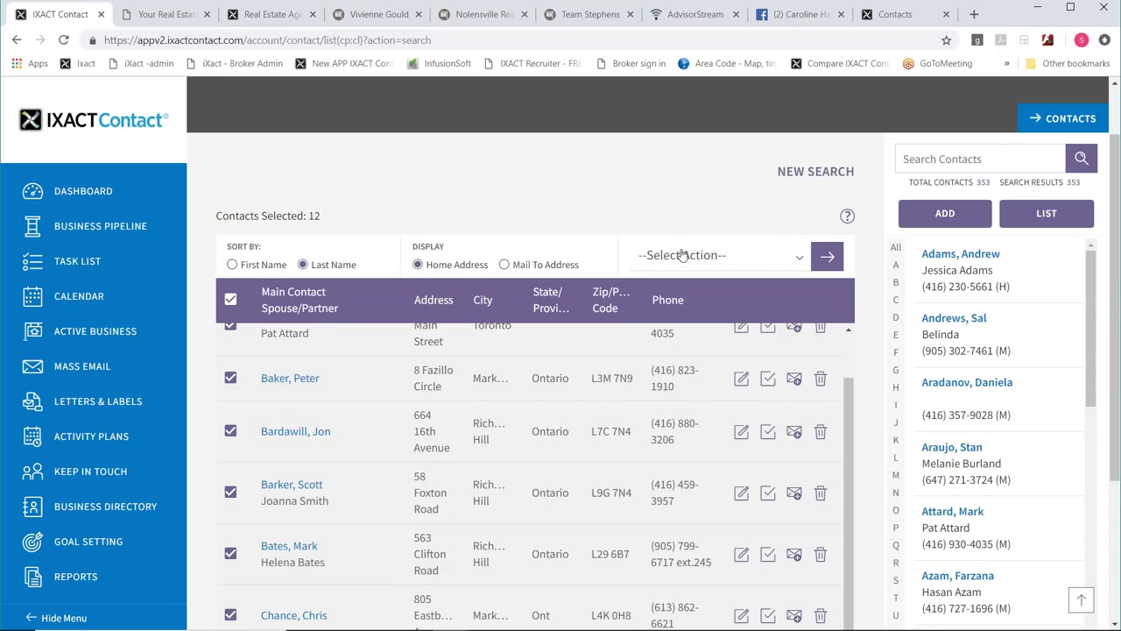
left_click(797, 259)
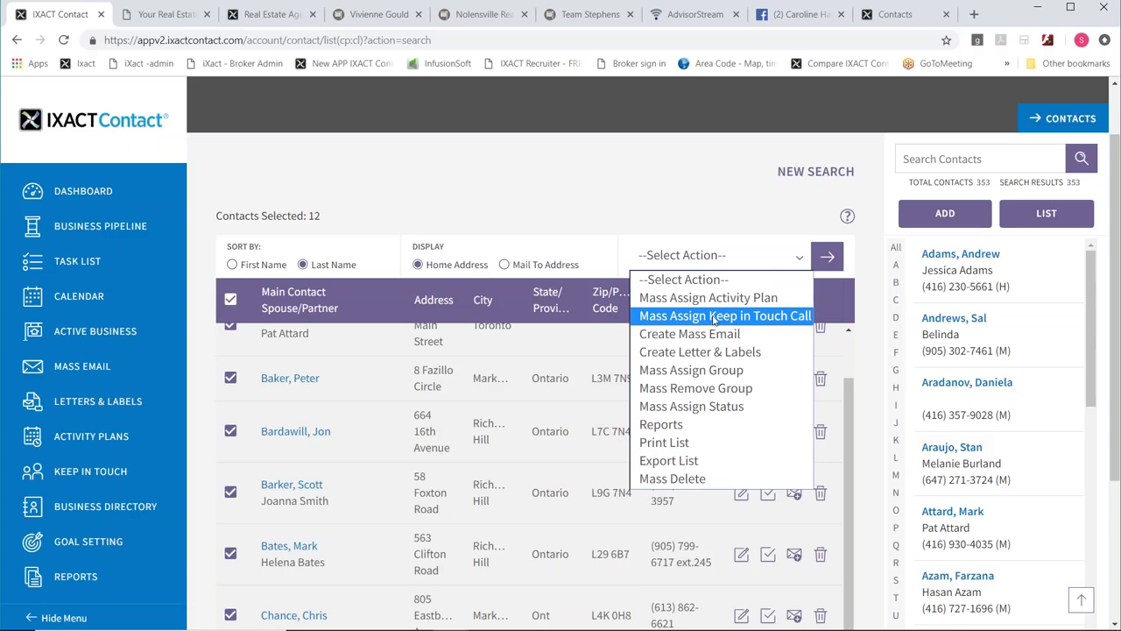
left_click(744, 317)
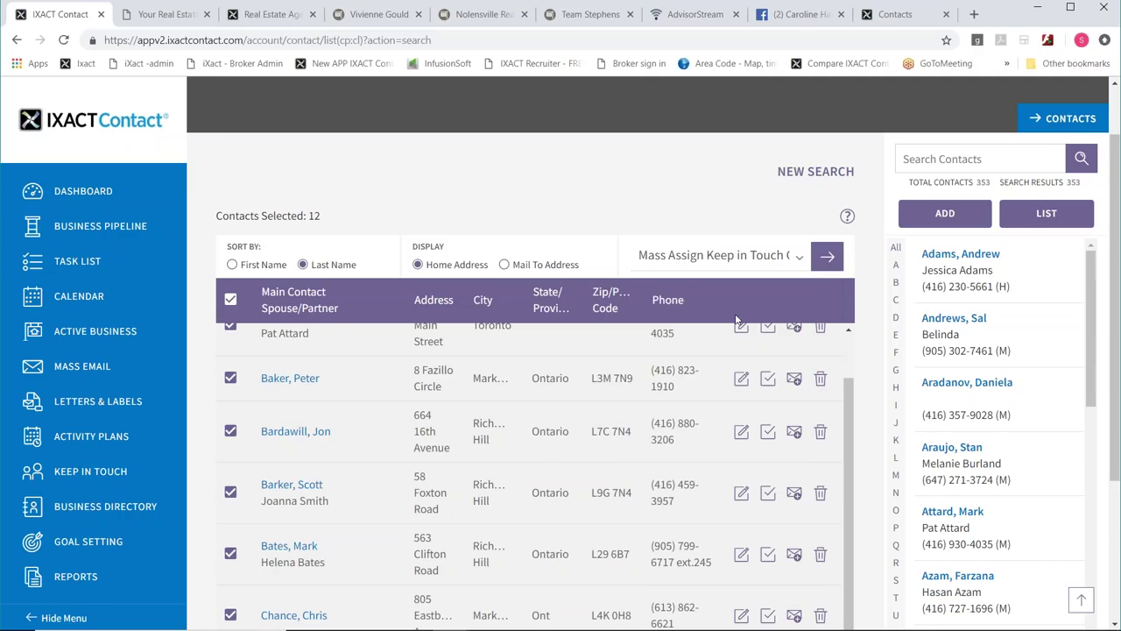
left_click(828, 256)
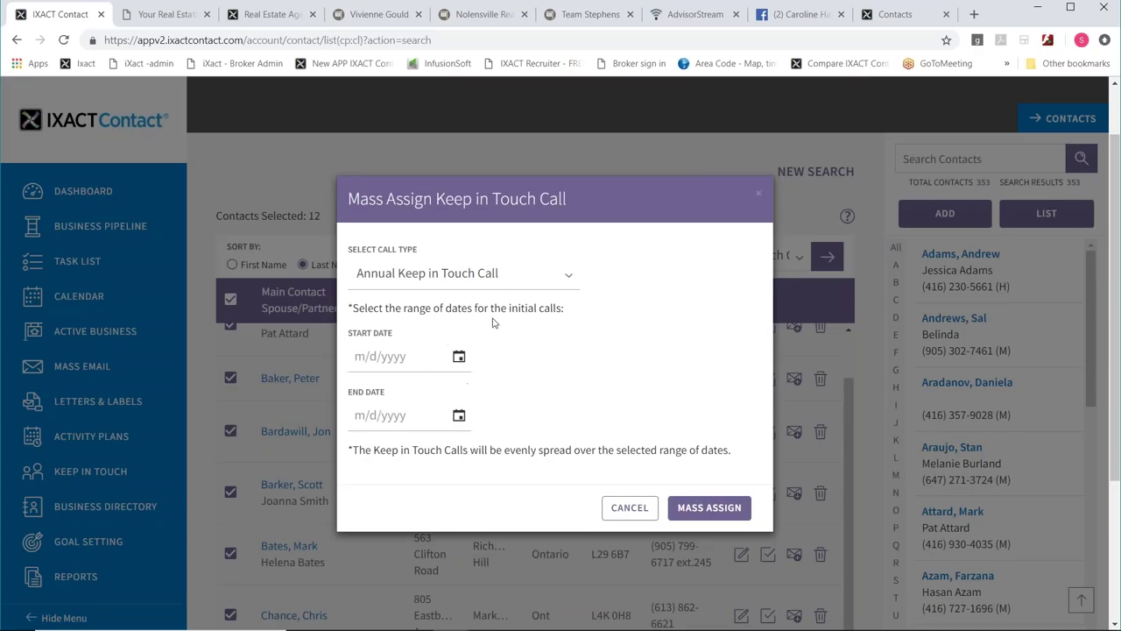
- Fill in a Quarterly Keep in Touch Call with start date 11/14/2018 and end date 12/7/2018, and cancel the mass assignment
left_click(462, 278)
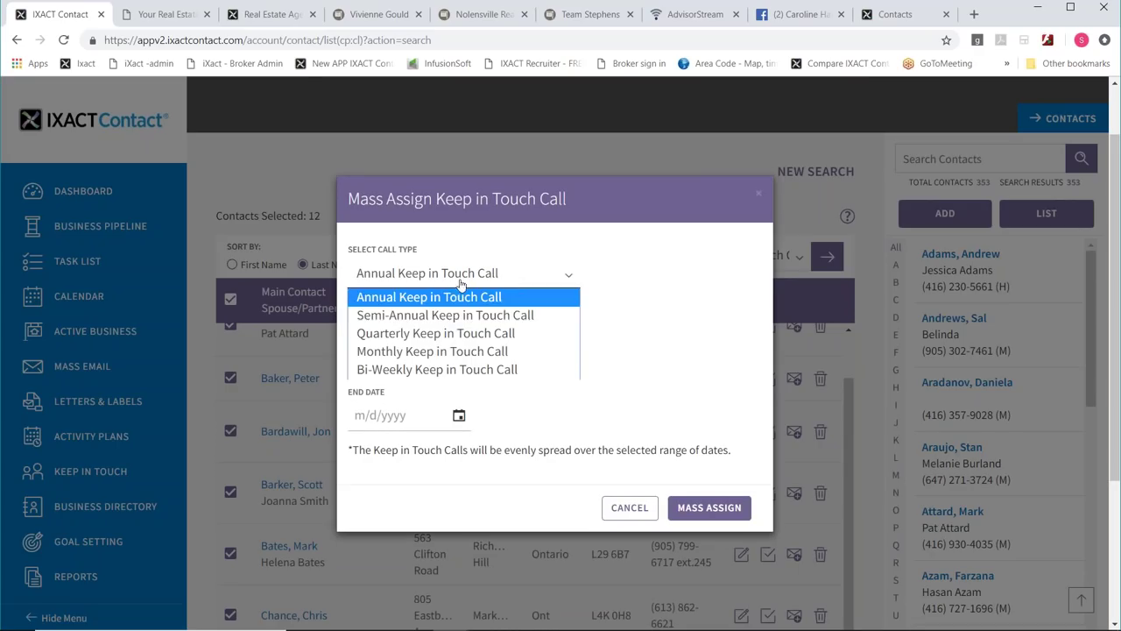
left_click(446, 335)
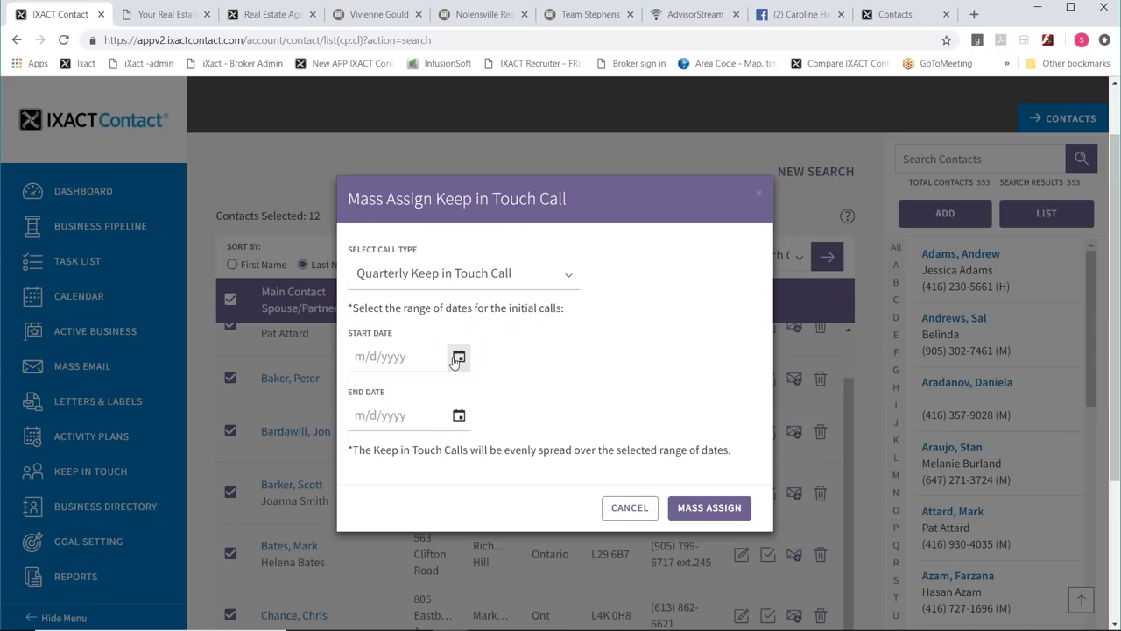
left_click(458, 356)
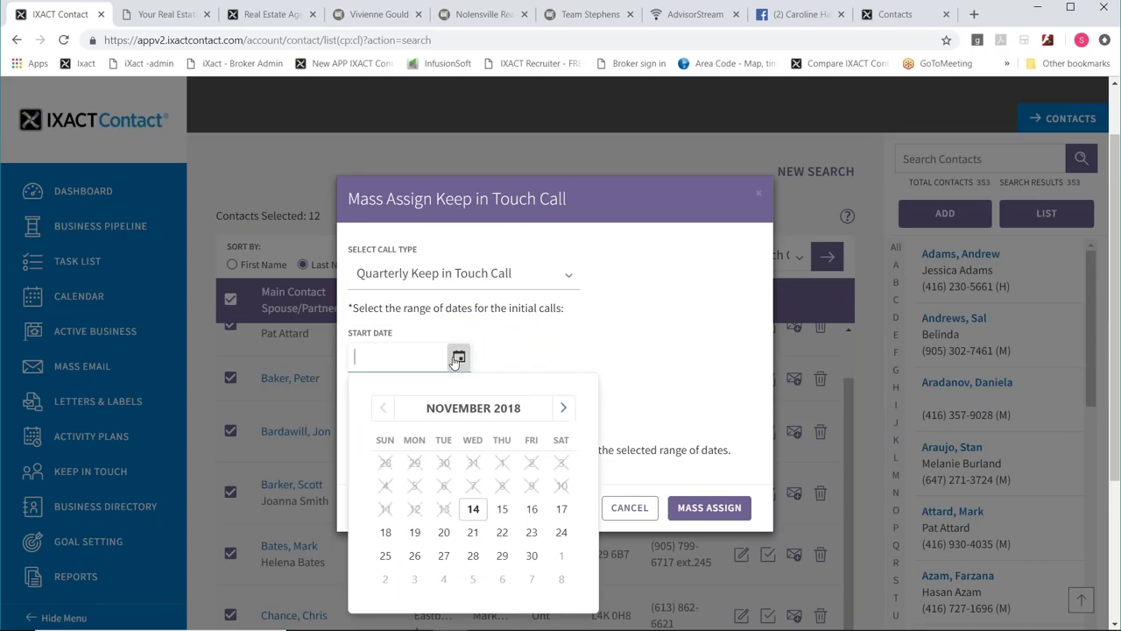
left_click(473, 509)
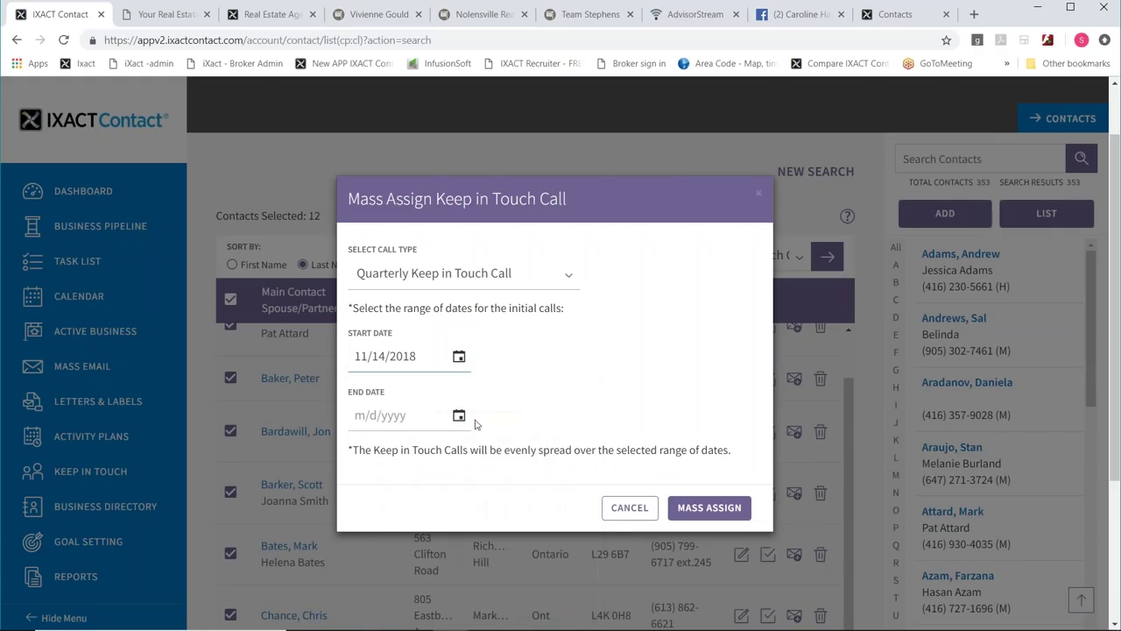
left_click(458, 417)
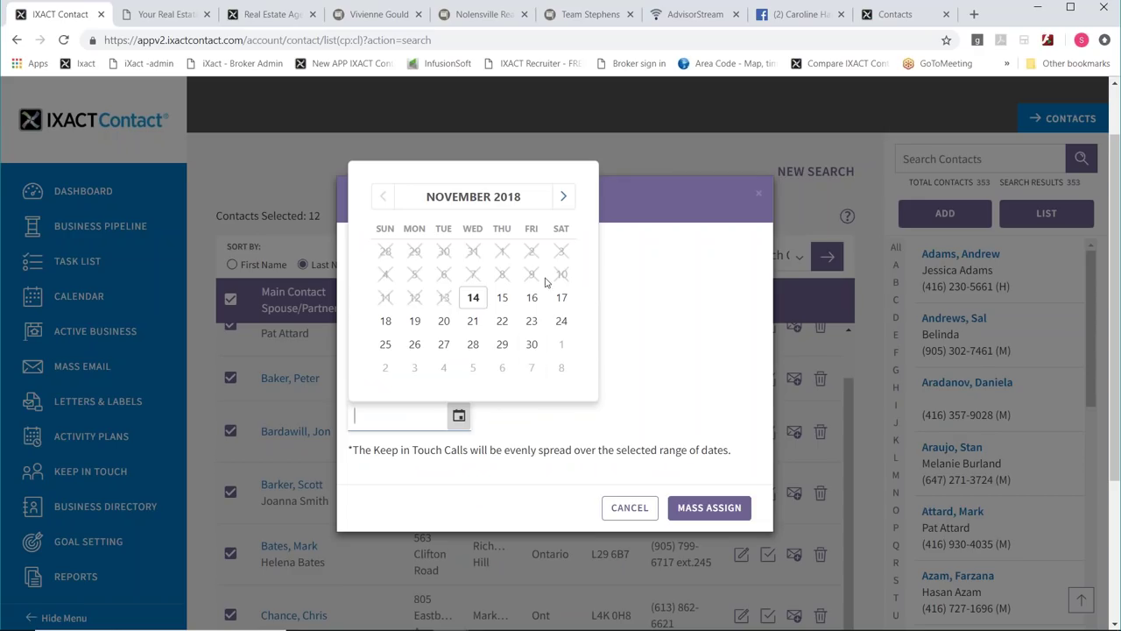
left_click(530, 367)
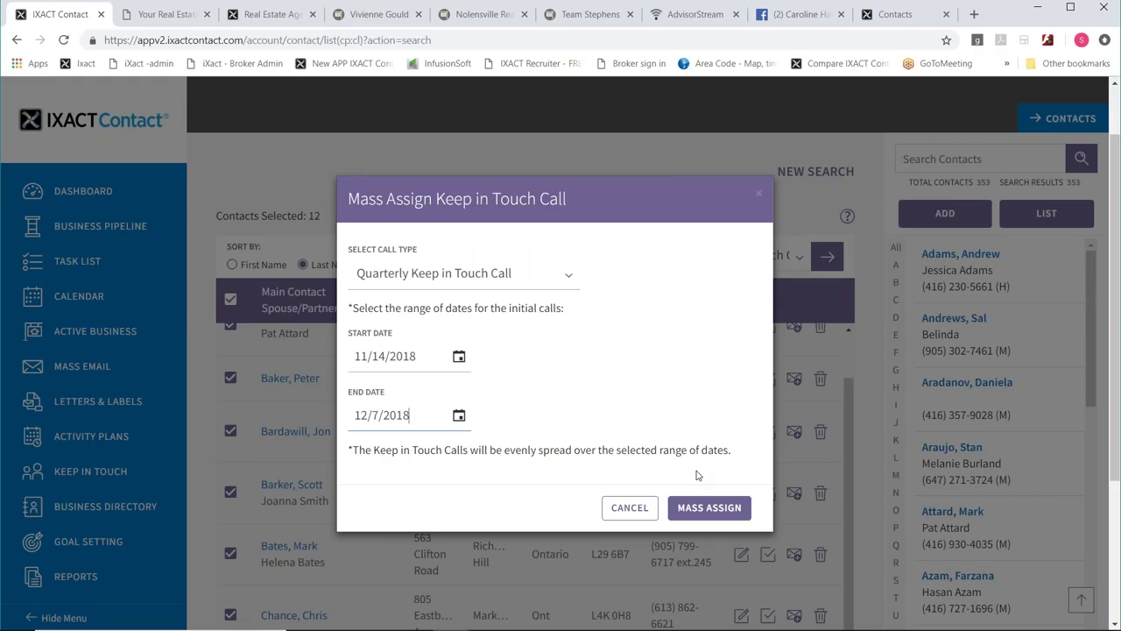
left_click(630, 509)
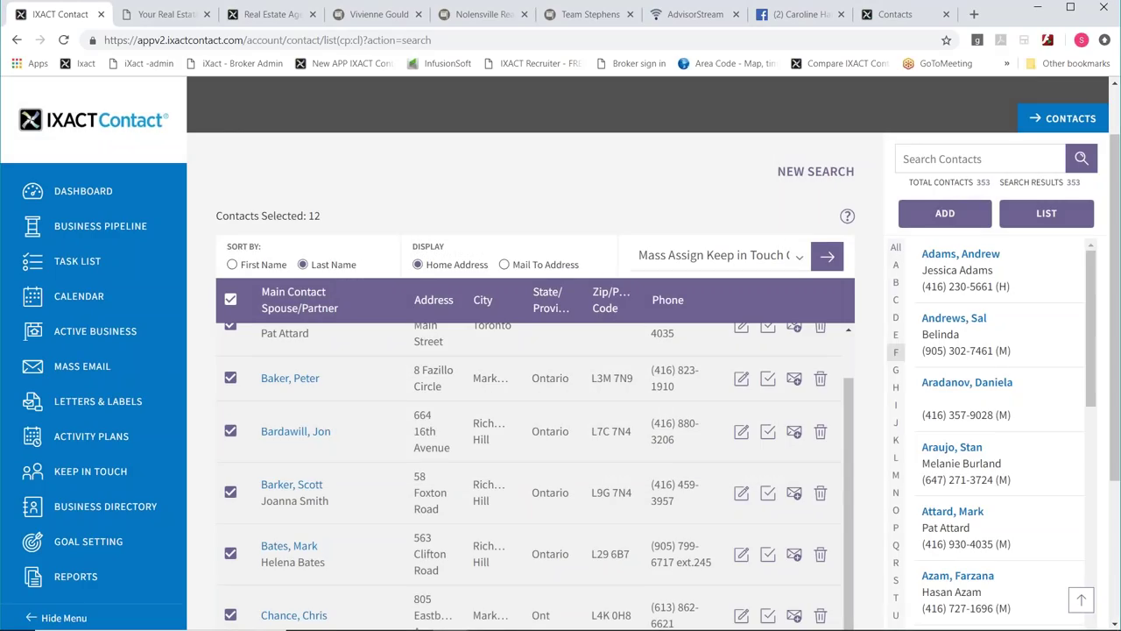
- Open the Business Pipeline and view the contacts in the New / Unqualified and Long-term Prospect stages
scroll(851, 383, "up", 2)
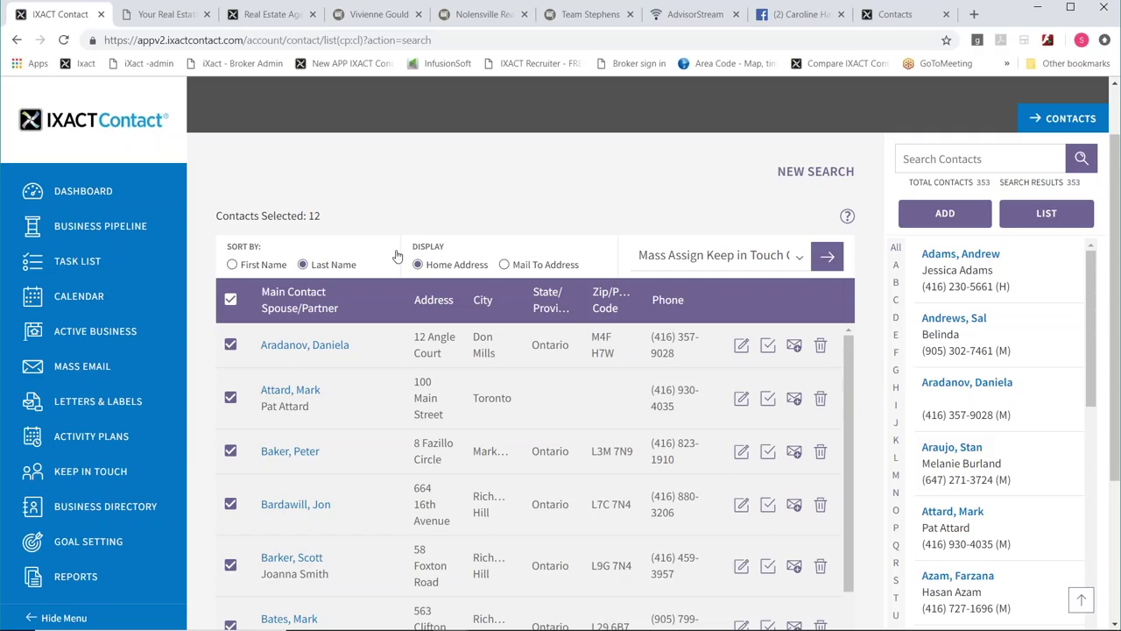
left_click(99, 229)
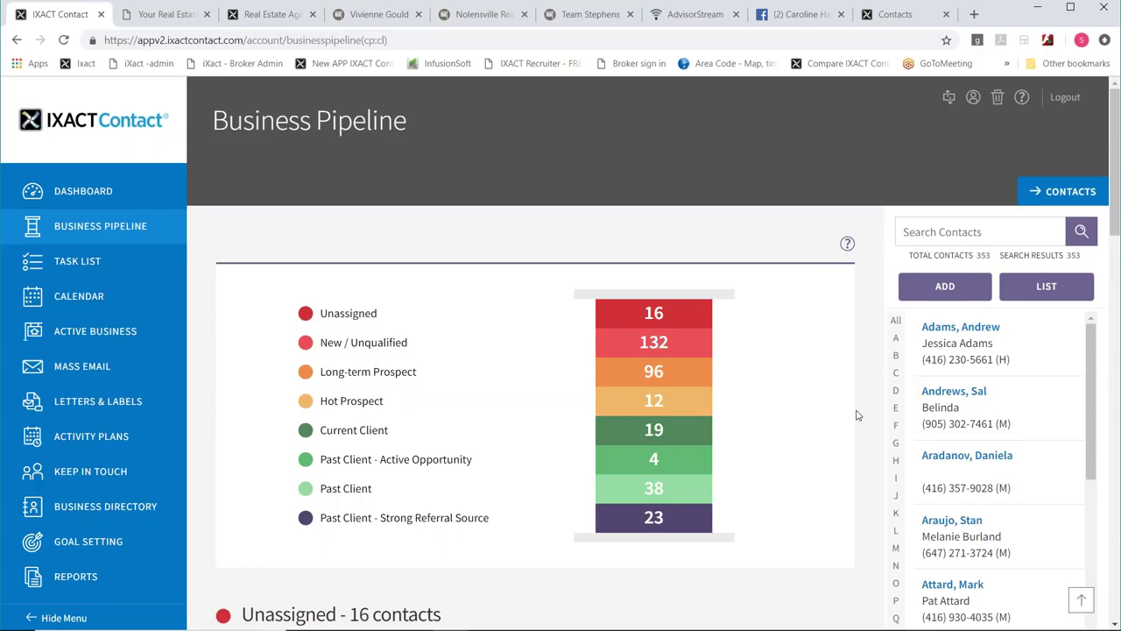
scroll(857, 415, "down", 2)
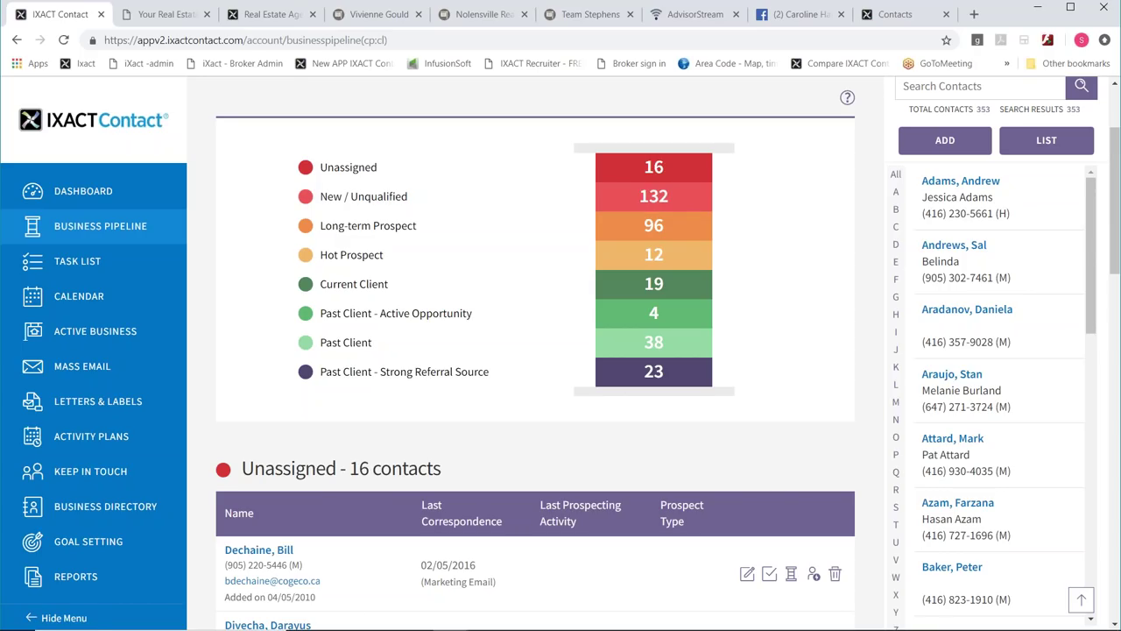
left_click(654, 200)
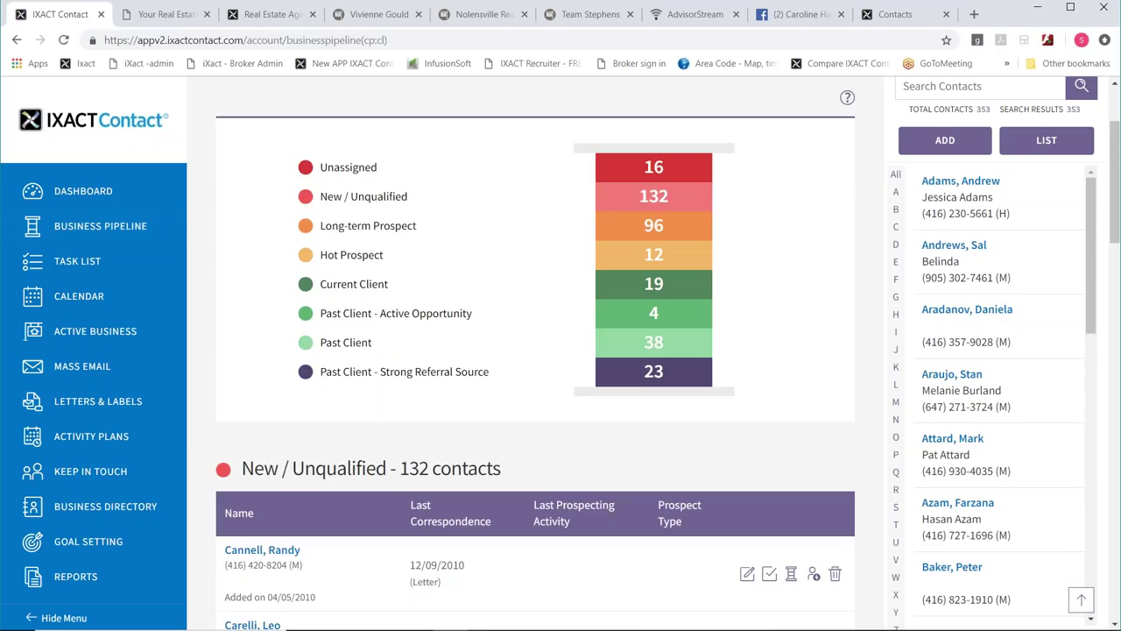
scroll(808, 366, "down", 3)
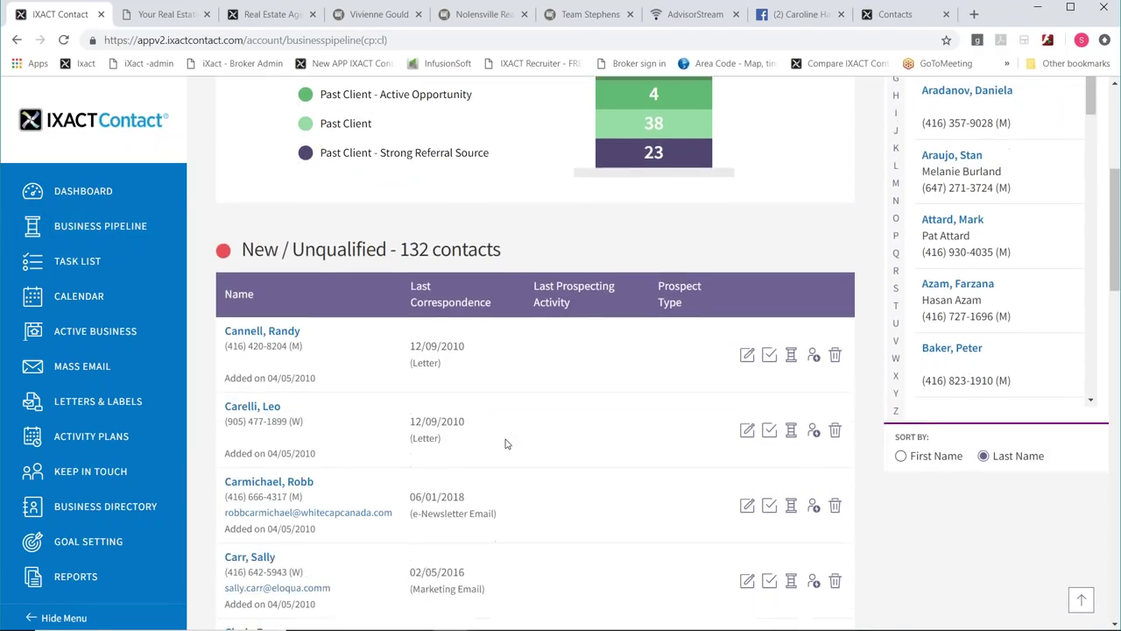
scroll(504, 444, "up", 3)
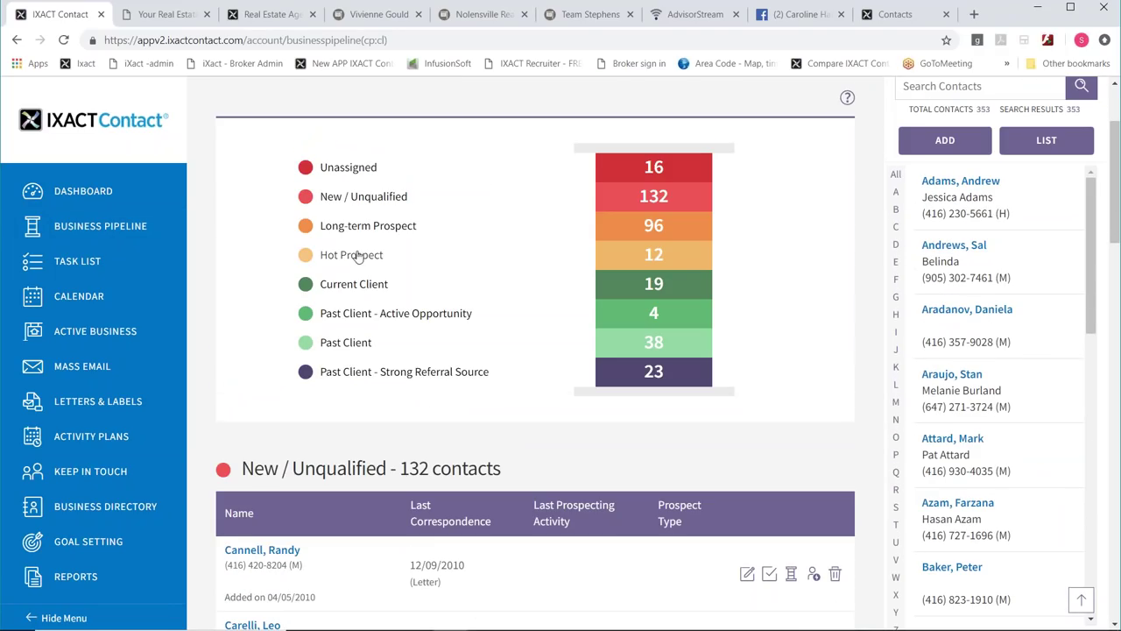
left_click(398, 229)
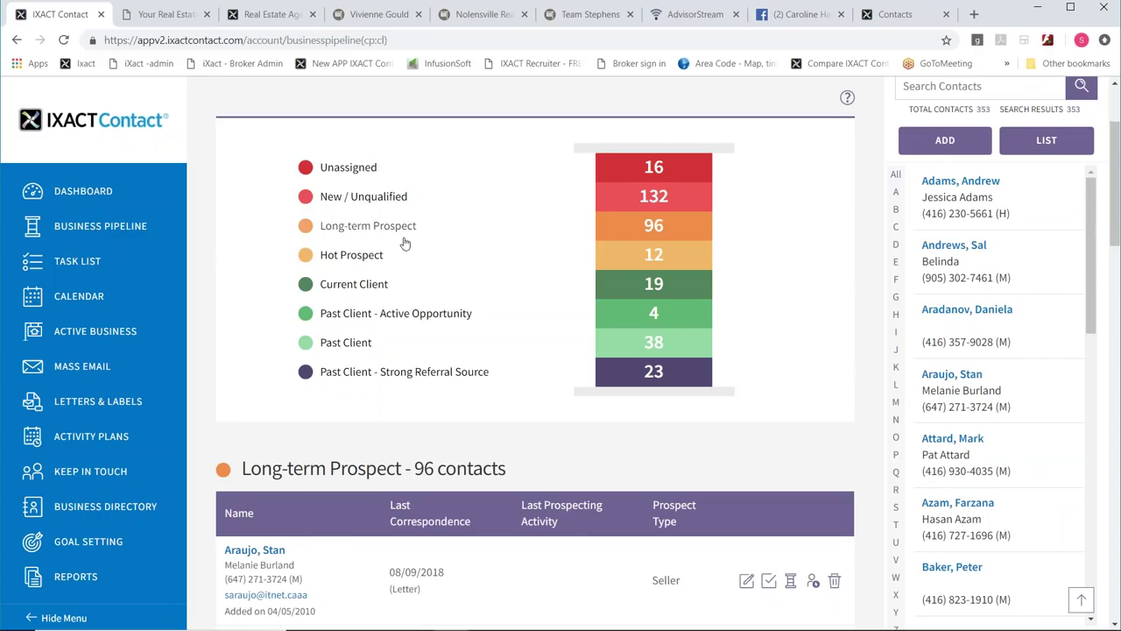
- Open the Update Status form for the first Long-term Prospect contact, view the available statuses, and cancel the update
scroll(734, 464, "down", 2)
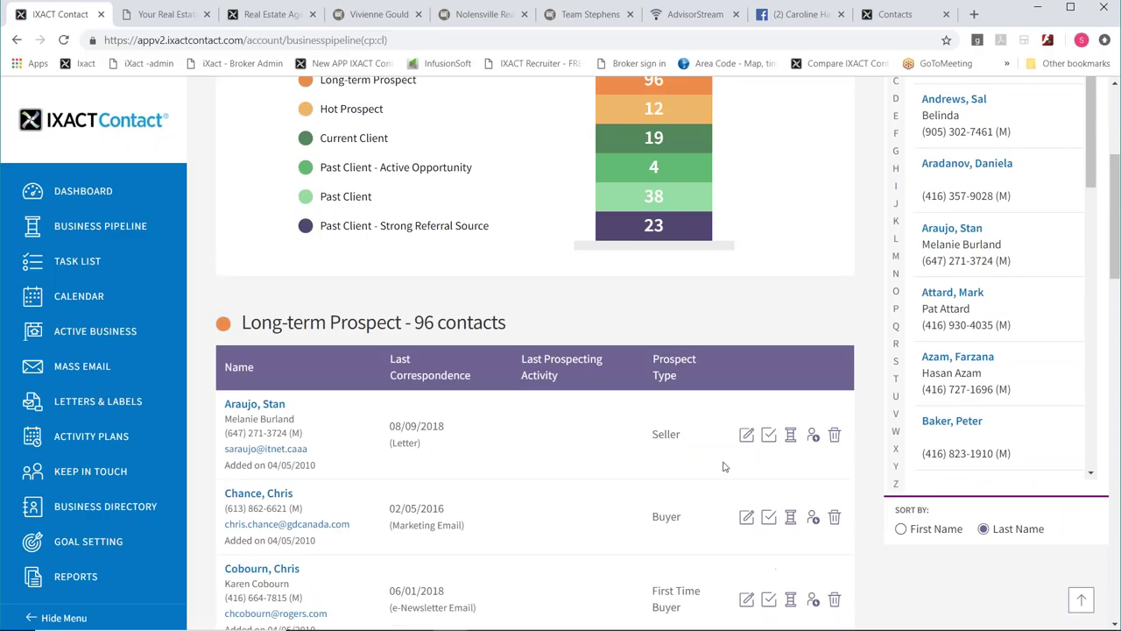
left_click(790, 436)
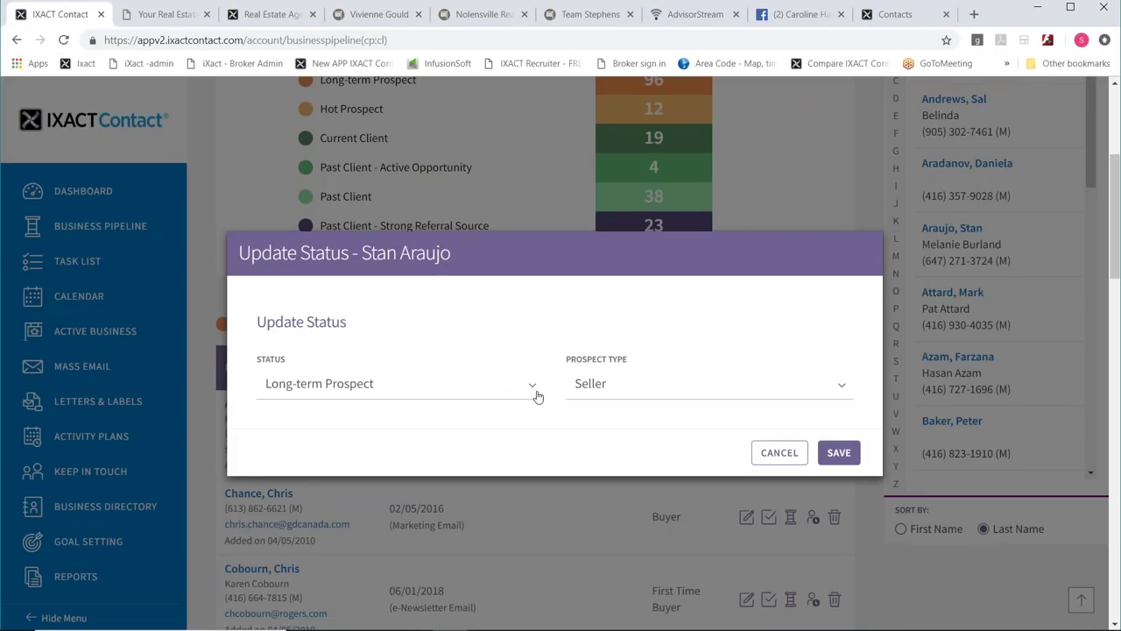
left_click(532, 387)
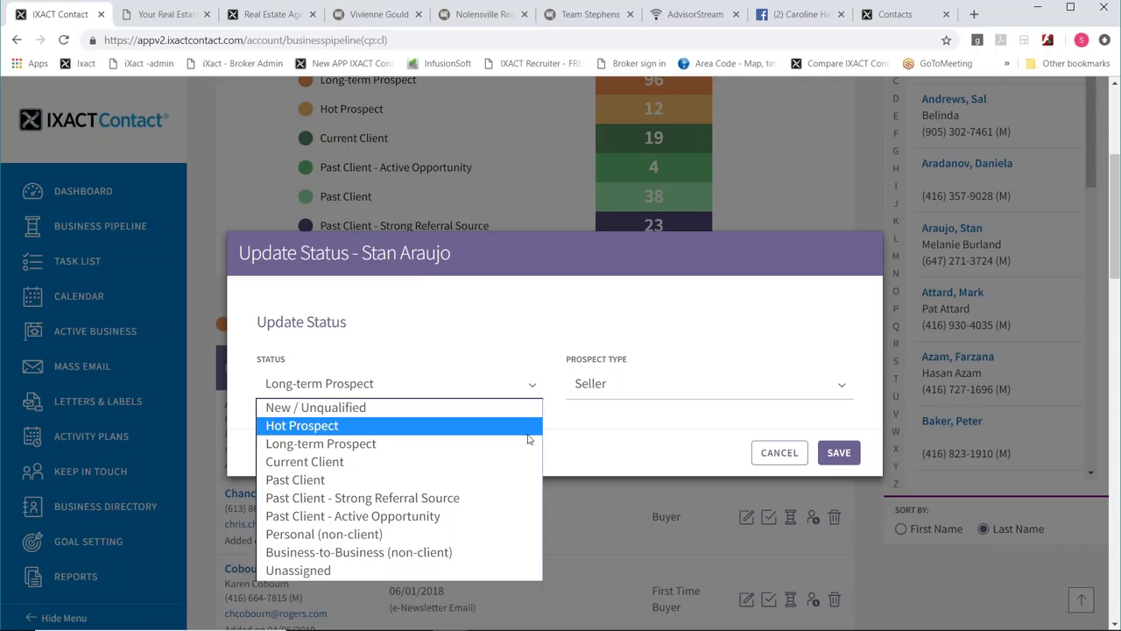
left_click(778, 452)
left_click(779, 452)
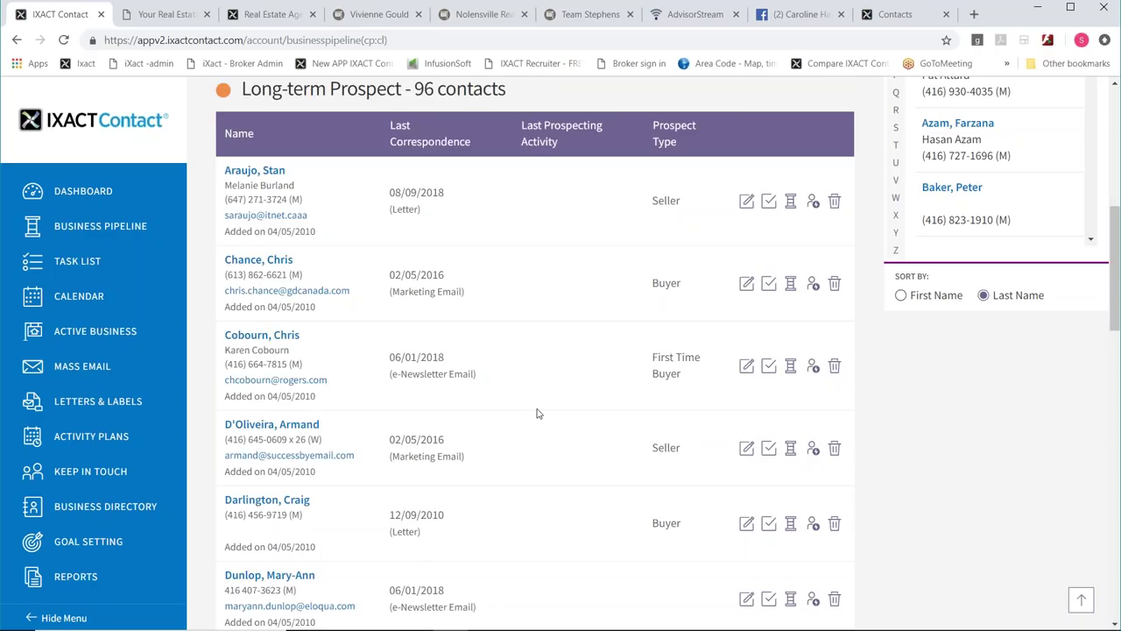
- Start a Prospecting Update for the first Long-term Prospect contact with Phone Call as the activity type
scroll(535, 413, "up", 6)
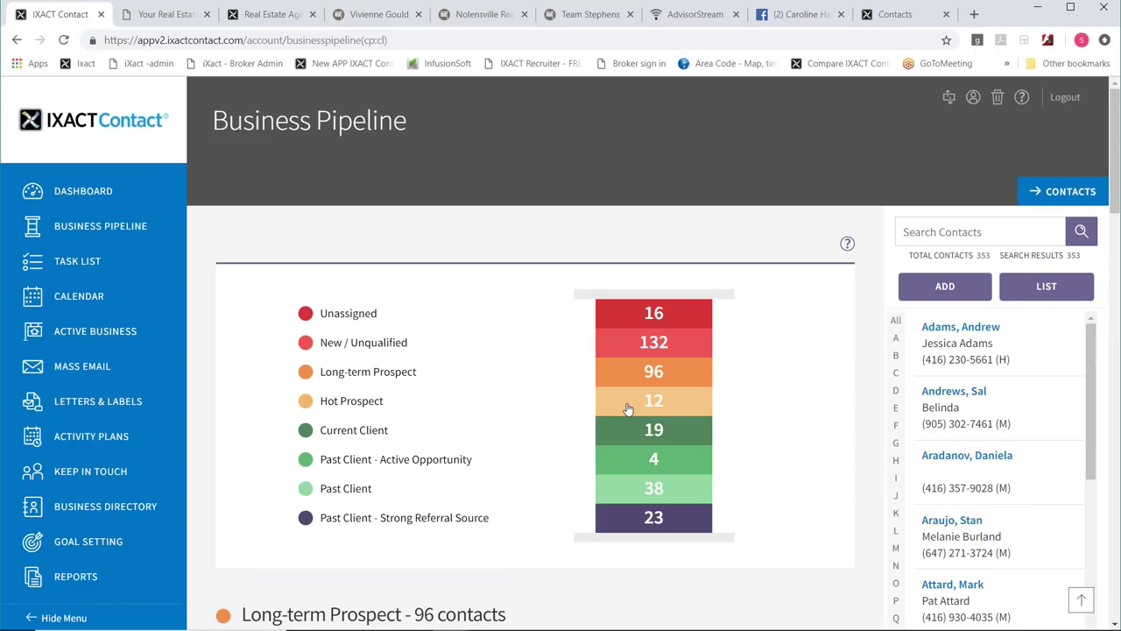
scroll(567, 445, "down", 4)
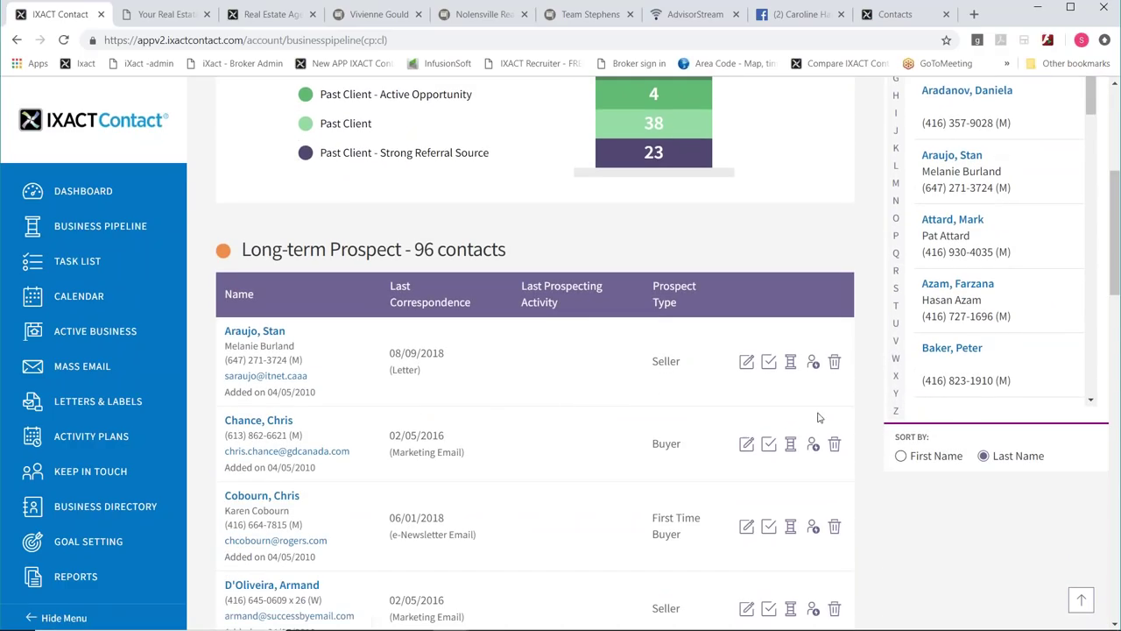
left_click(813, 365)
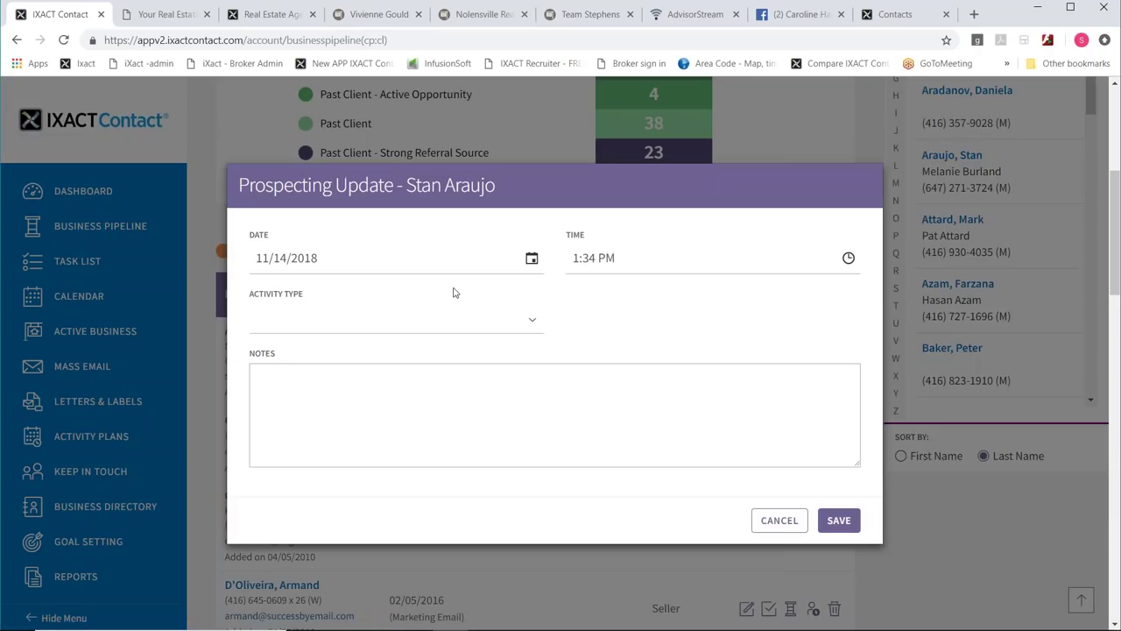
left_click(528, 329)
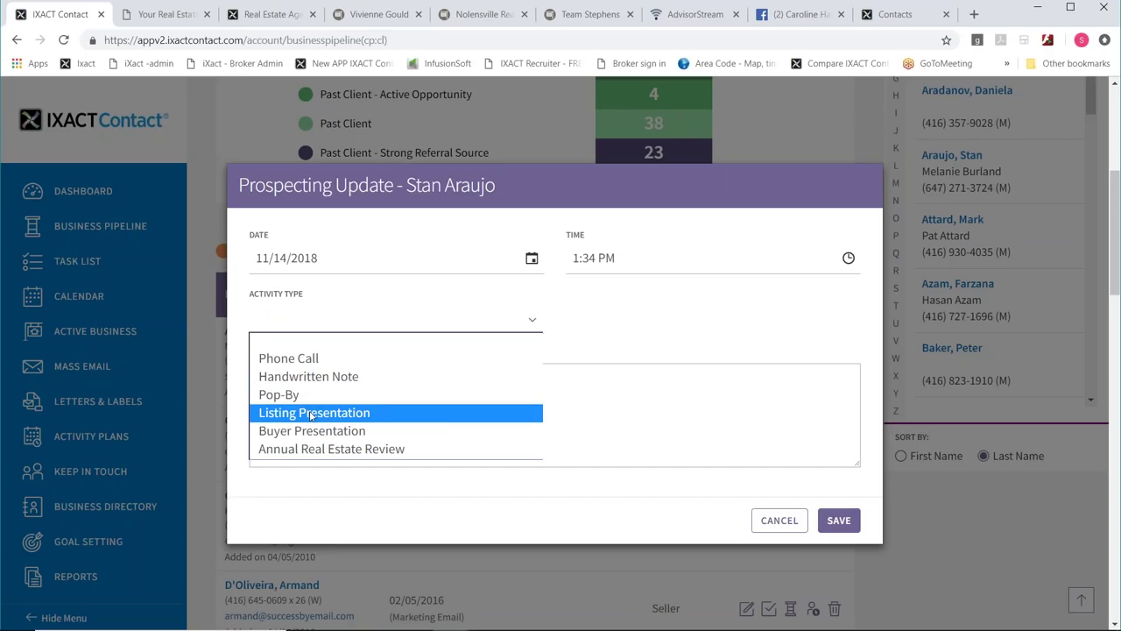
left_click(297, 358)
left_click(307, 401)
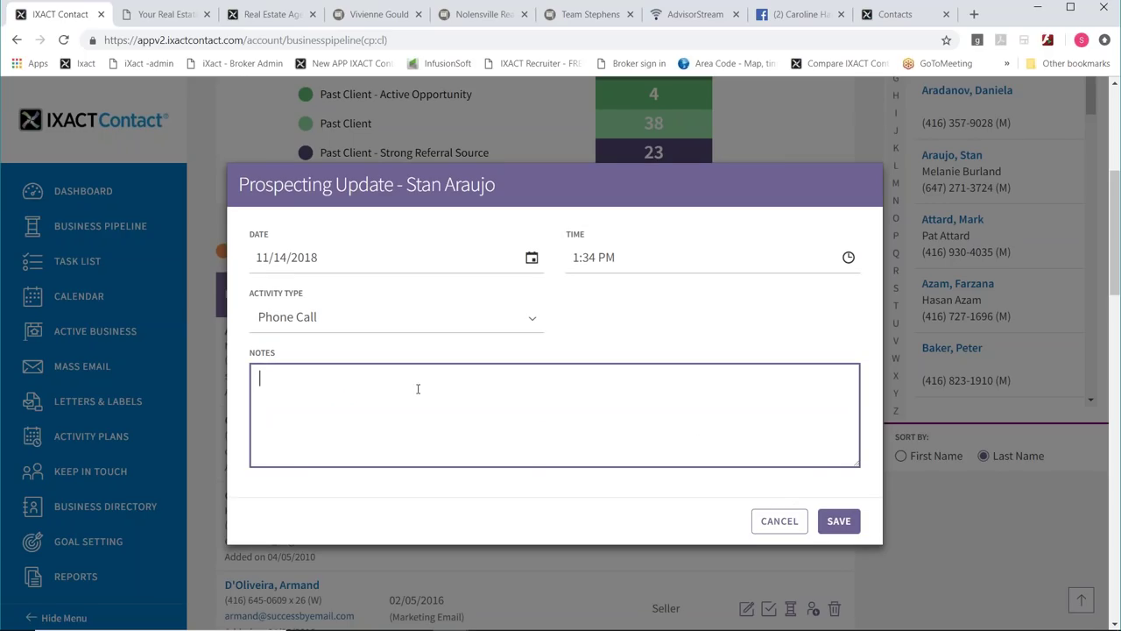
- Enter the note "called about getting together for coffee to discuss potential offers" and save the Prospecting Update
type("called about getting together")
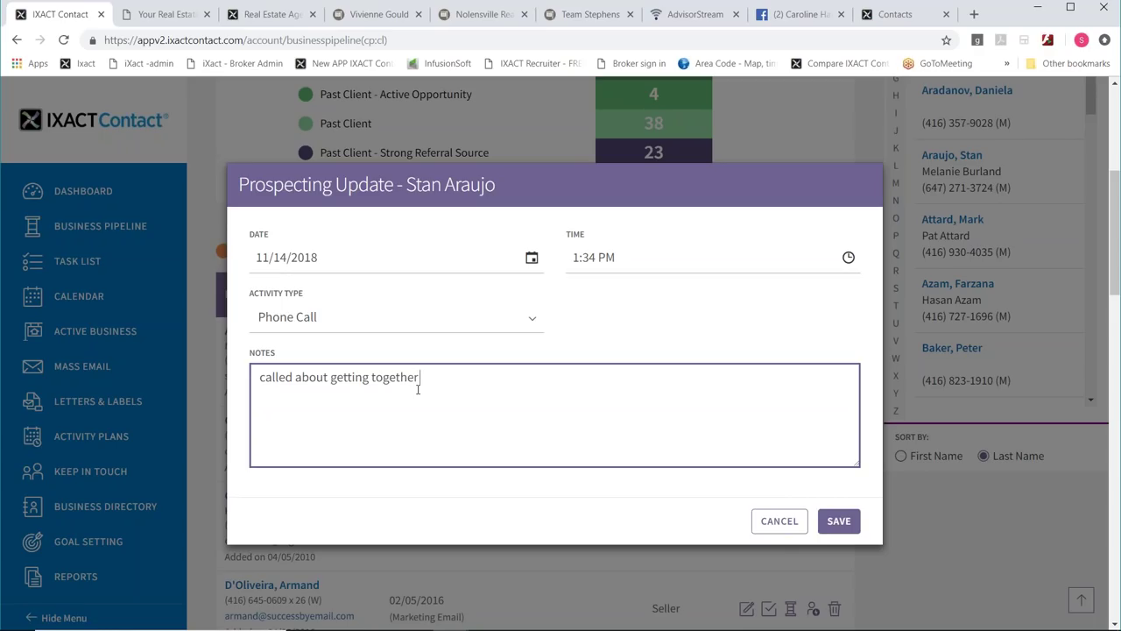
type(" for doffee to c")
type("u")
key("BackSpace")
type("iscuss potenti")
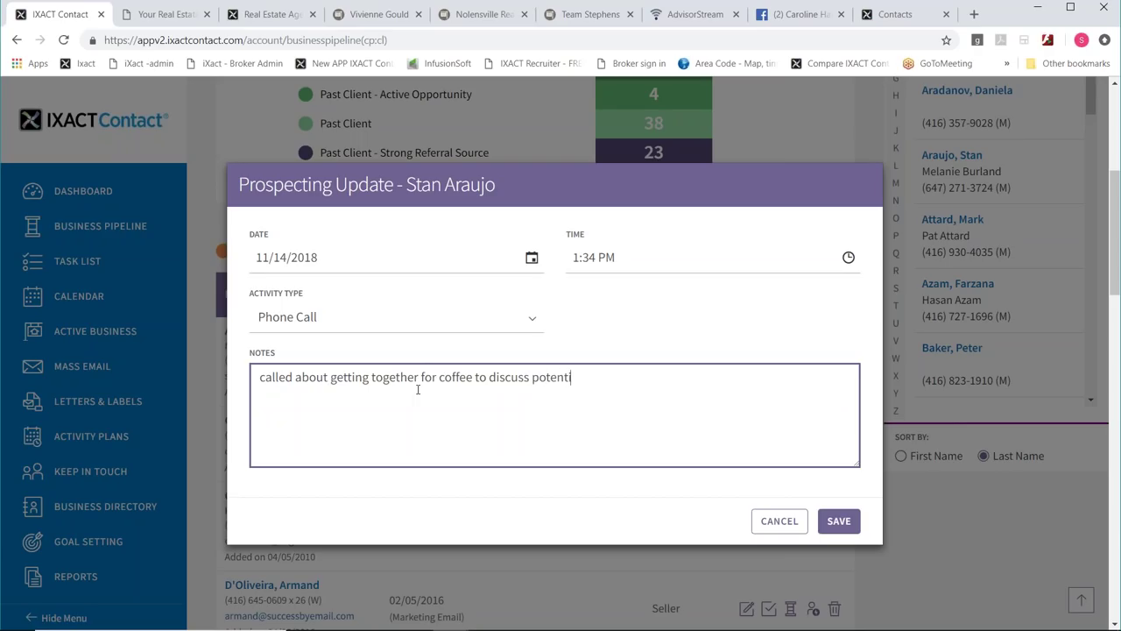
type("al offers")
left_click(842, 521)
- Sort the Long-term Prospect list by Last Prospecting Activity, most recent first, and open the first contact's profile
scroll(720, 486, "up", 3)
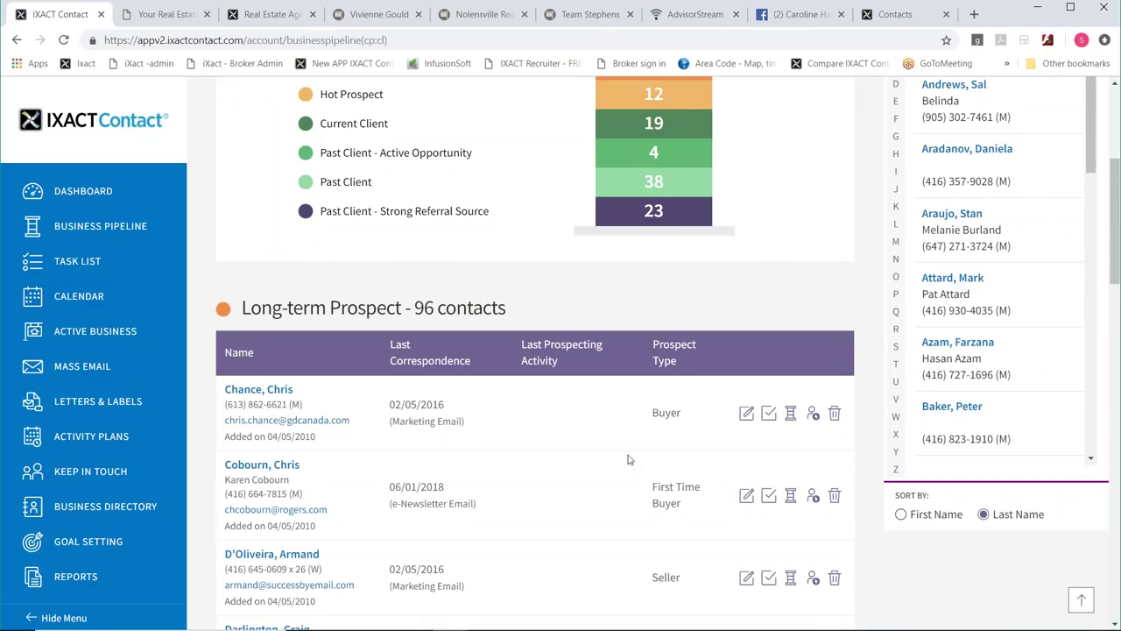
scroll(546, 446, "down", 5)
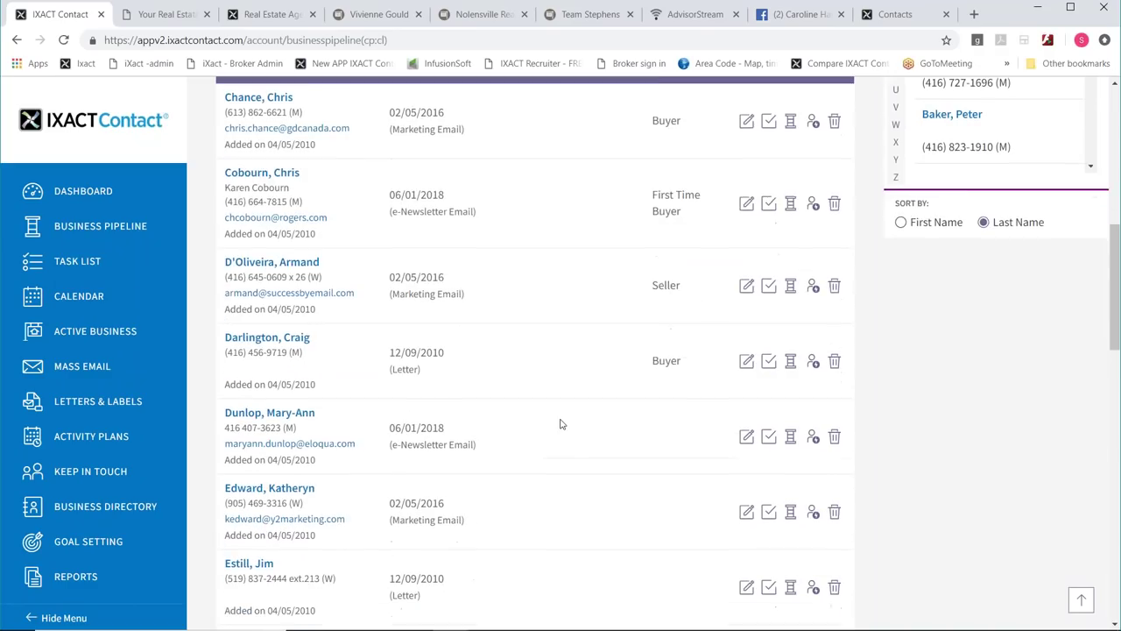
scroll(561, 423, "up", 3)
left_click(549, 287)
left_click(549, 287)
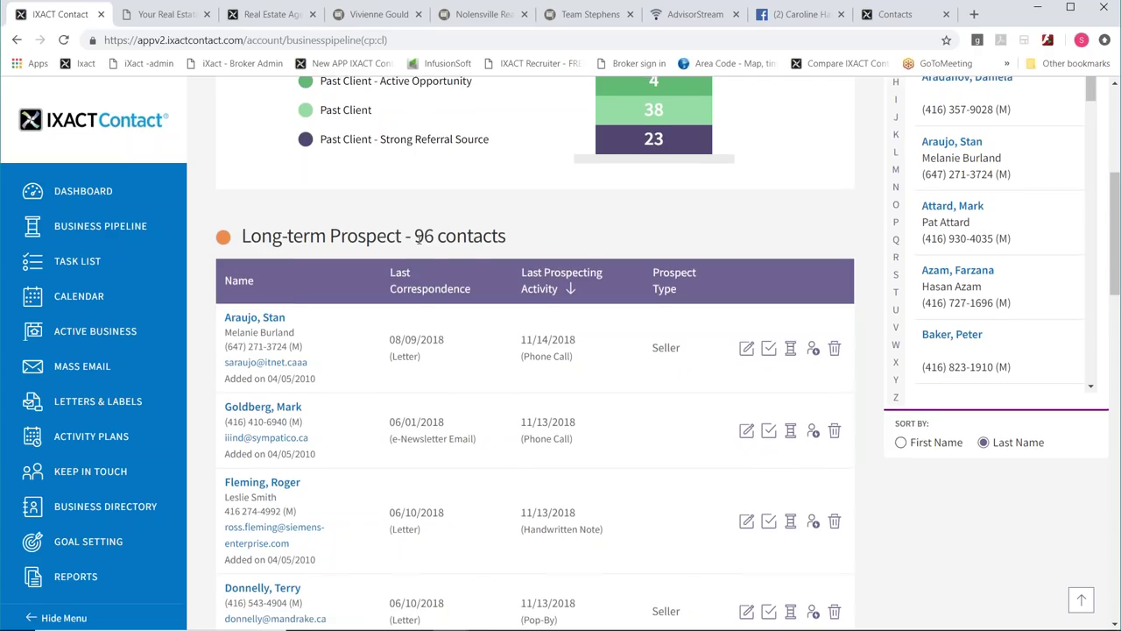
scroll(513, 268, "up", 2)
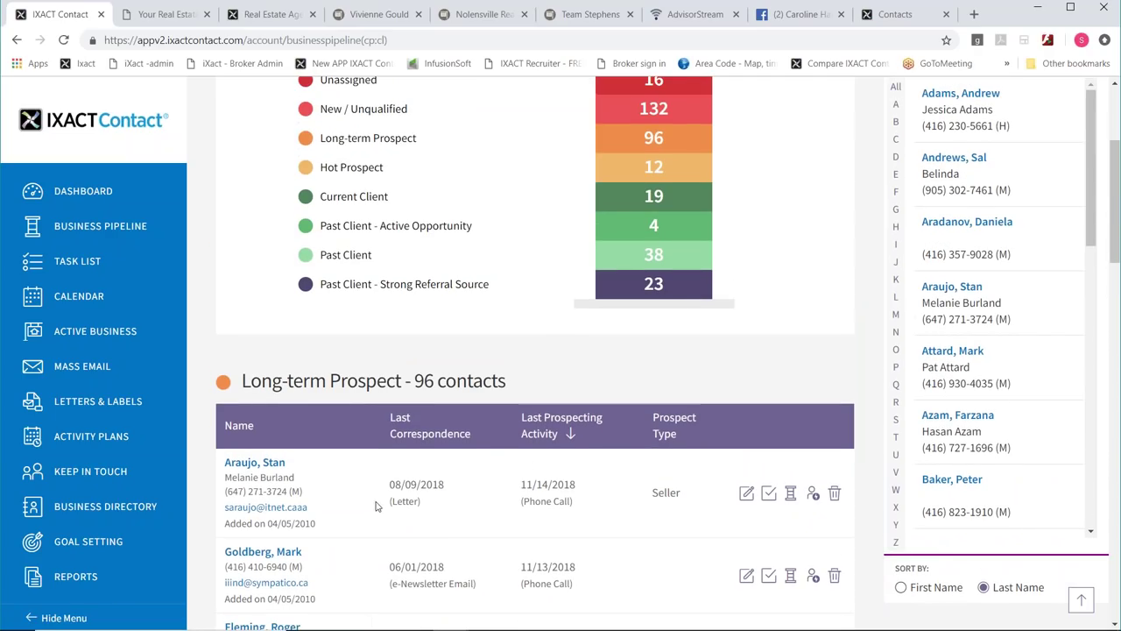
left_click(275, 466)
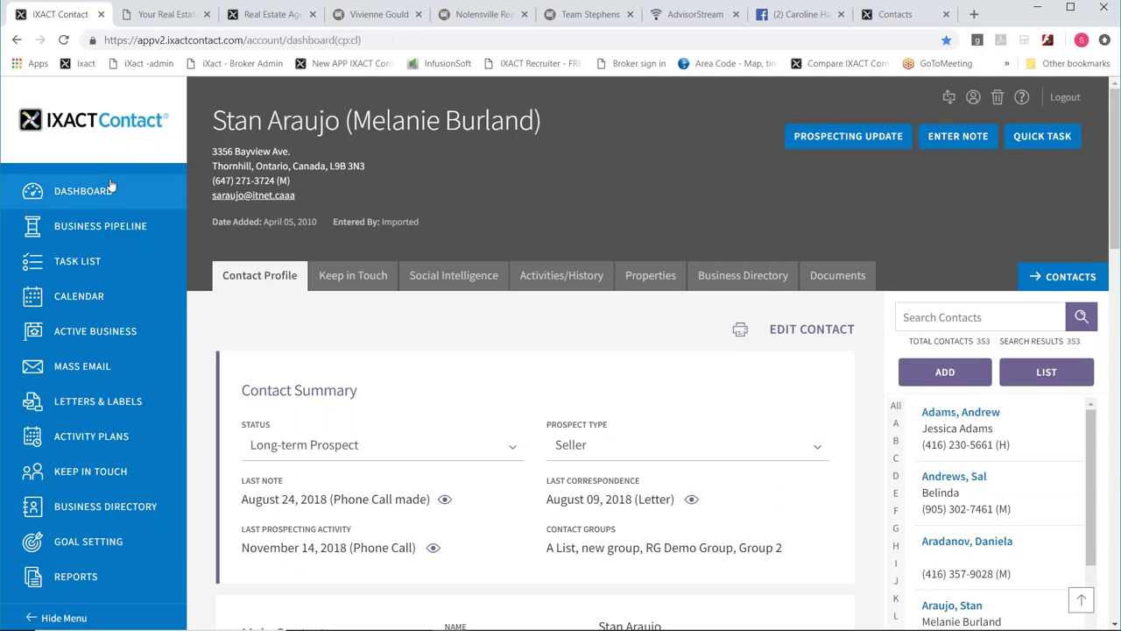
- Go to the dashboard and view the Prospecting Activities table
left_click(83, 190)
scroll(811, 412, "down", 5)
scroll(812, 412, "down", 6)
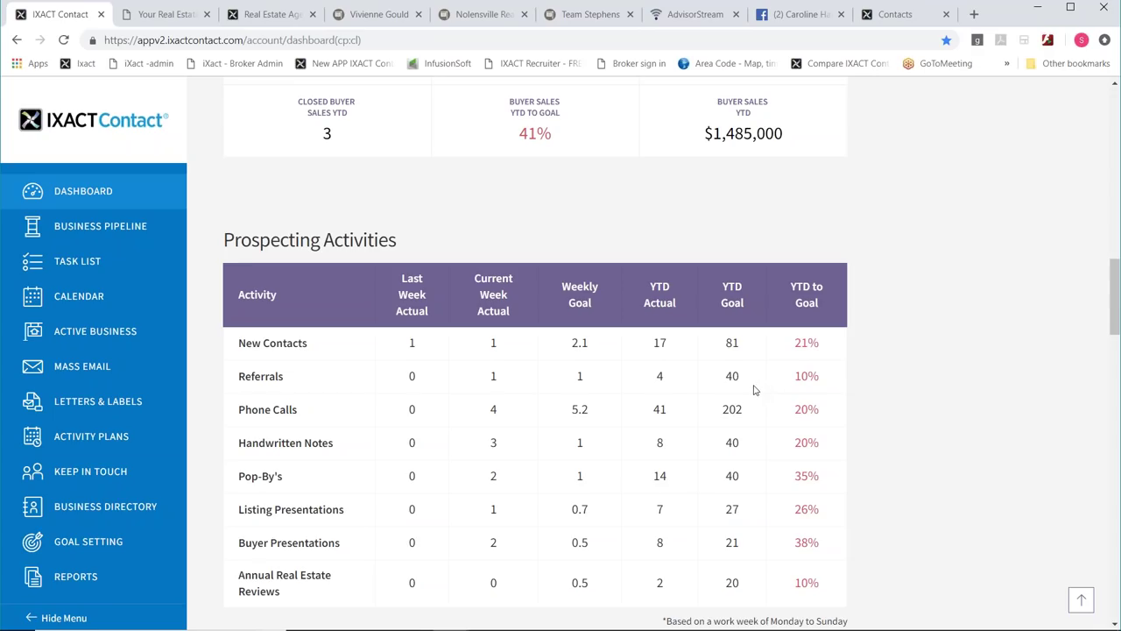
scroll(207, 83, "up", 2)
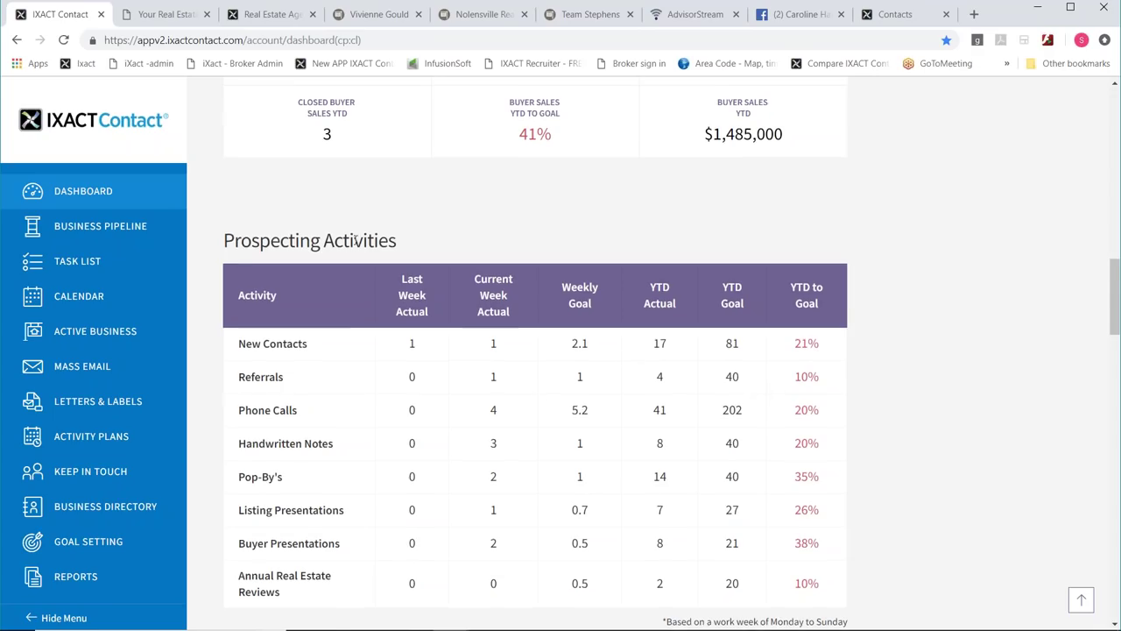
- Show the sample e-newsletter, and examine the sample agent website's Buying topics and Contact Me form
left_click(166, 14)
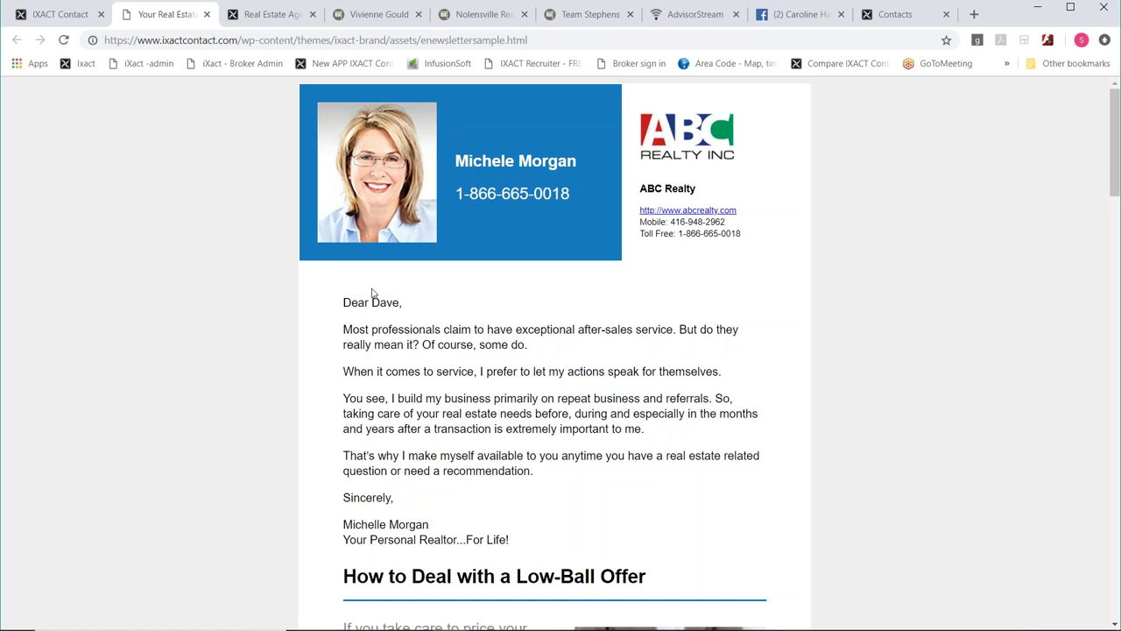
left_click(368, 14)
scroll(435, 281, "up", 10)
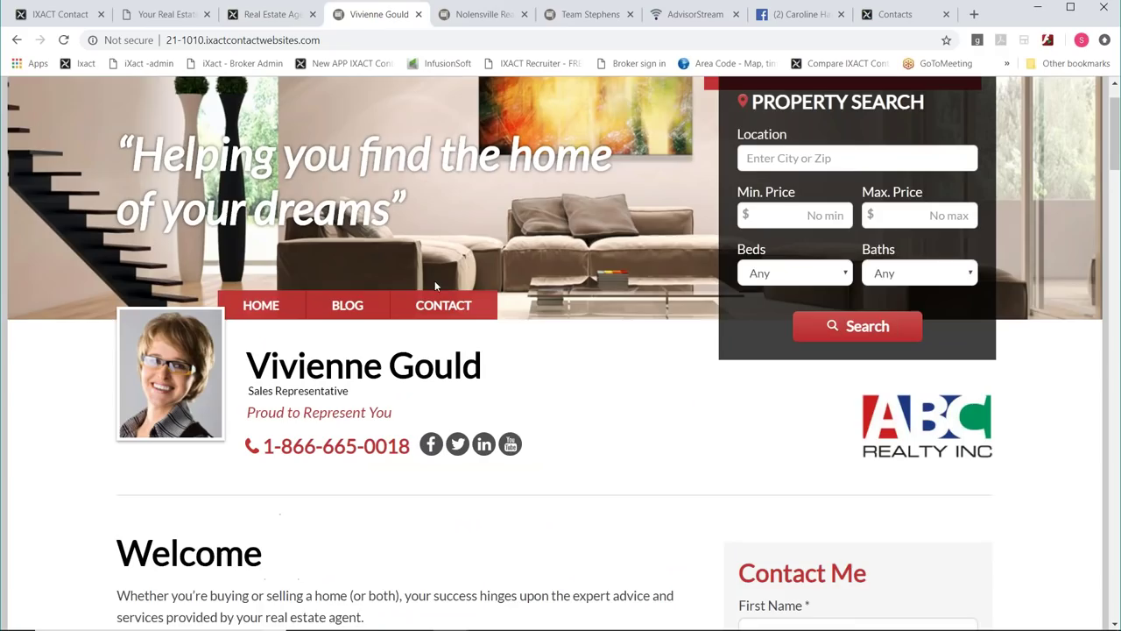
scroll(576, 404, "up", 1)
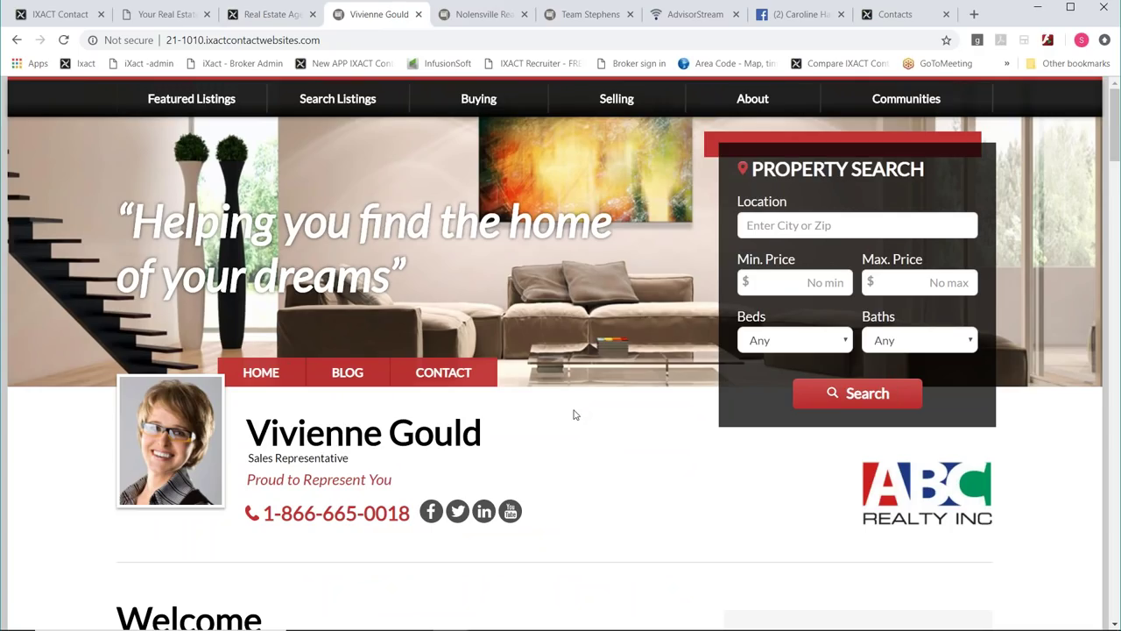
mouse_move(465, 100)
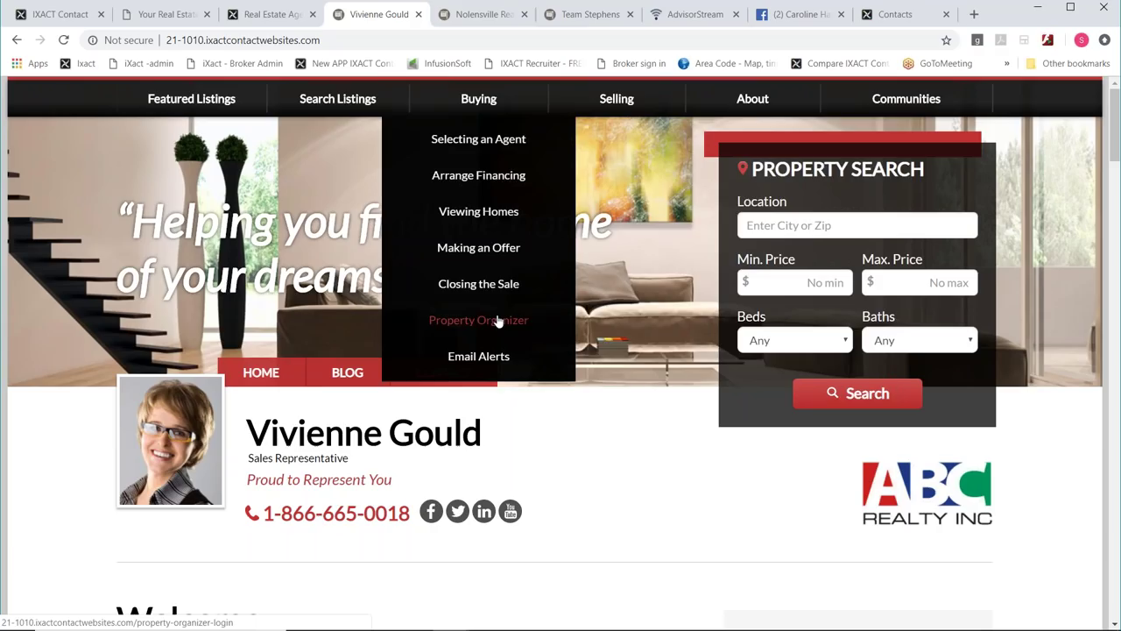
mouse_move(616, 99)
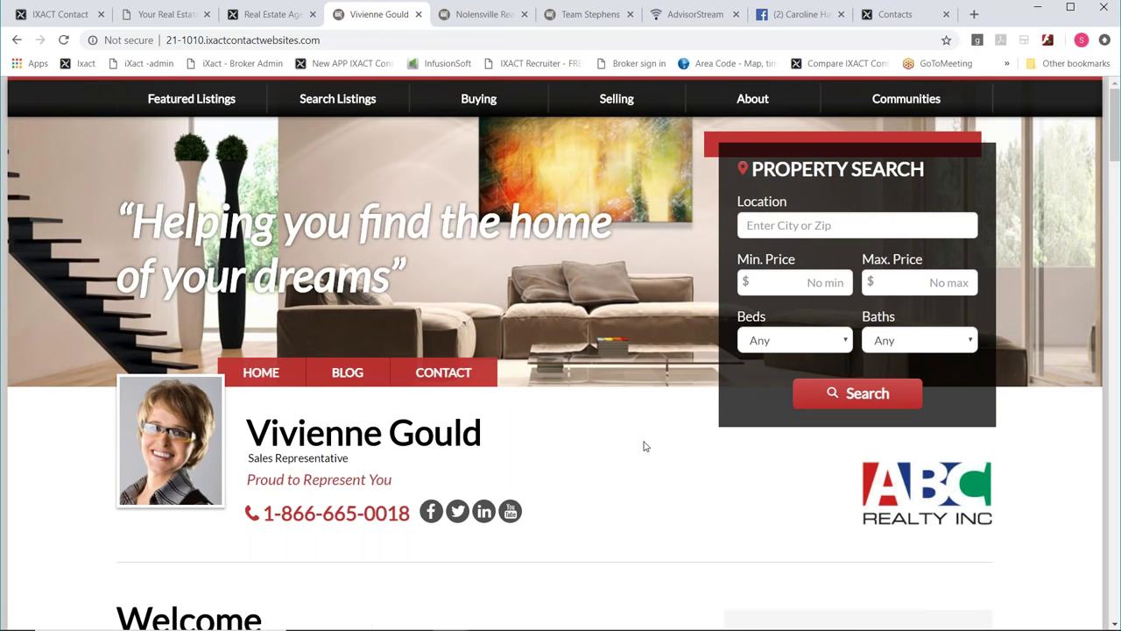
scroll(645, 446, "down", 4)
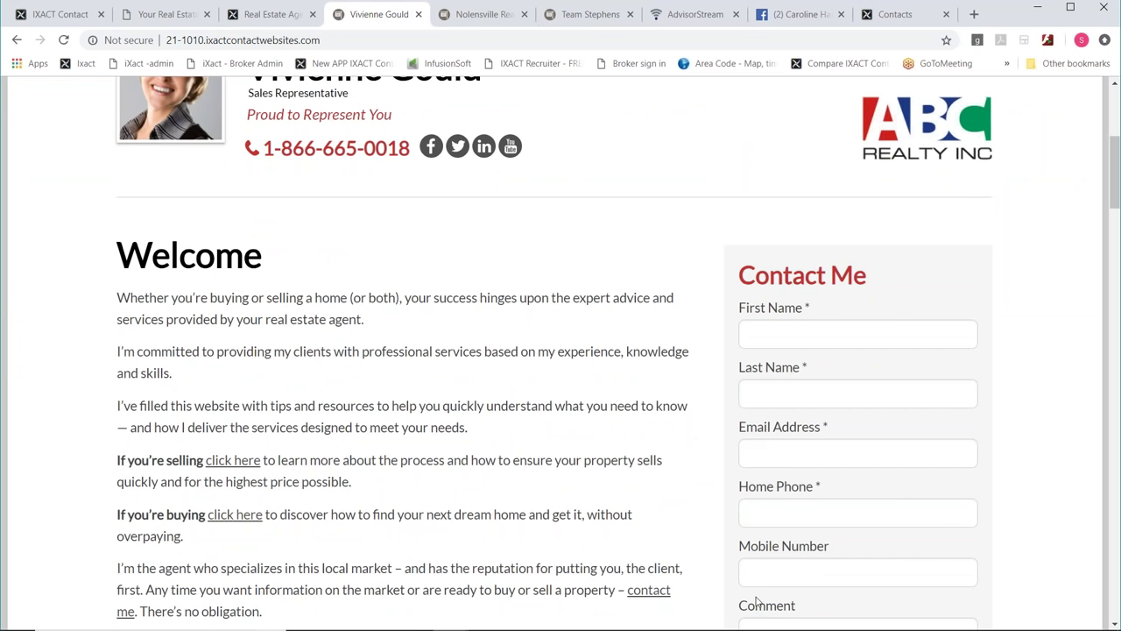
- Open the website's Selecting an Agent page for buyers and review its text and Looking to Buy a Home form
scroll(535, 345, "up", 4)
left_click(478, 140)
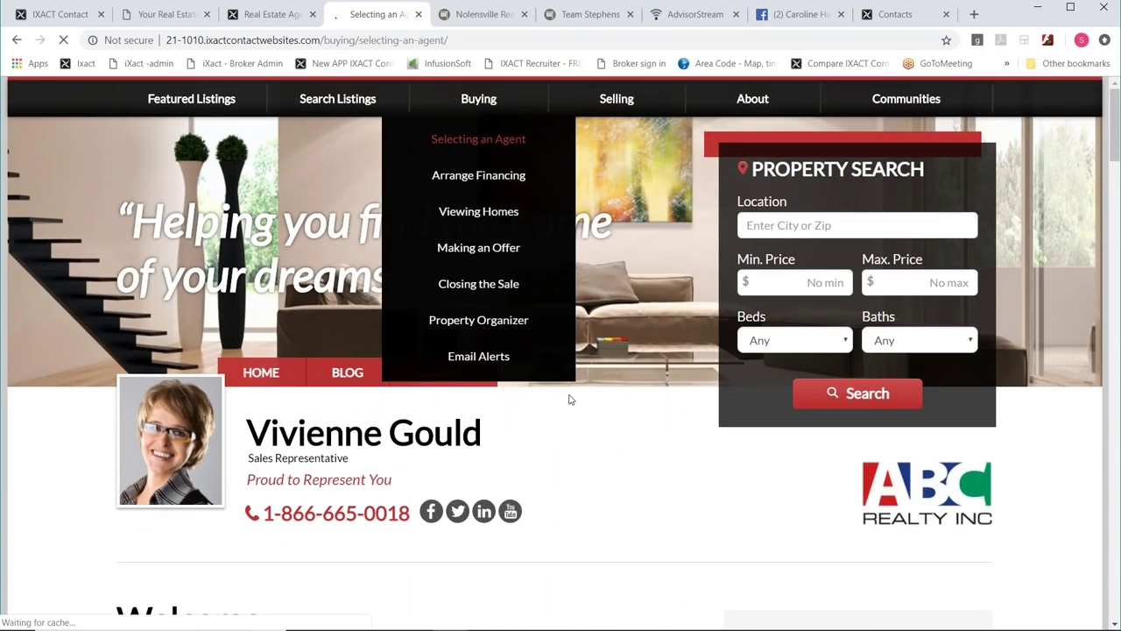
scroll(590, 418, "down", 6)
scroll(619, 392, "down", 11)
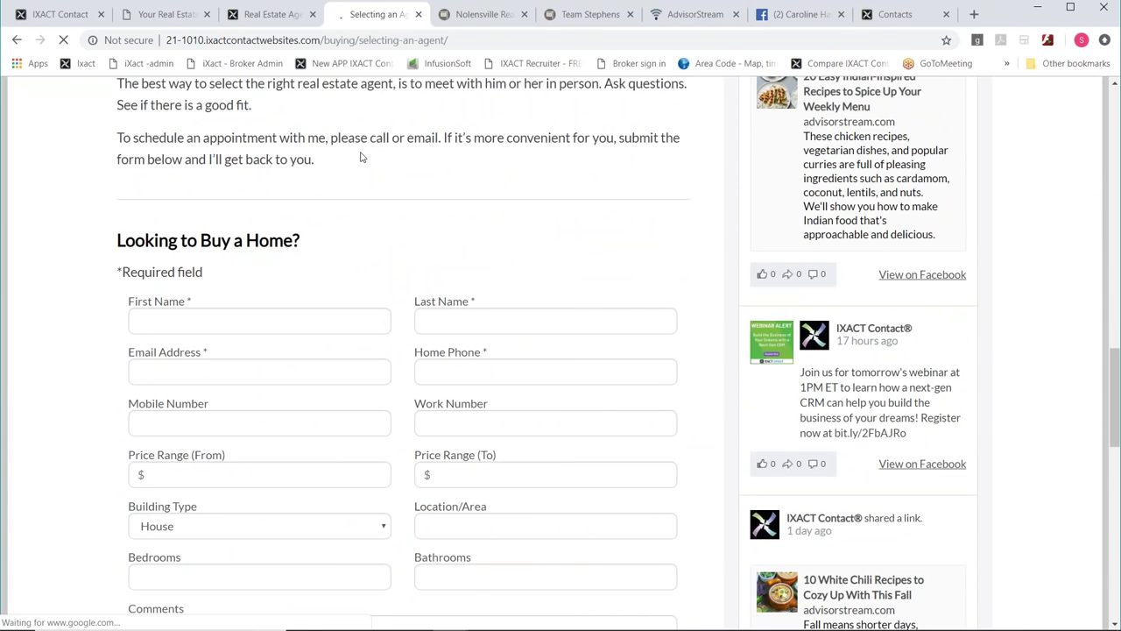
scroll(565, 455, "up", 12)
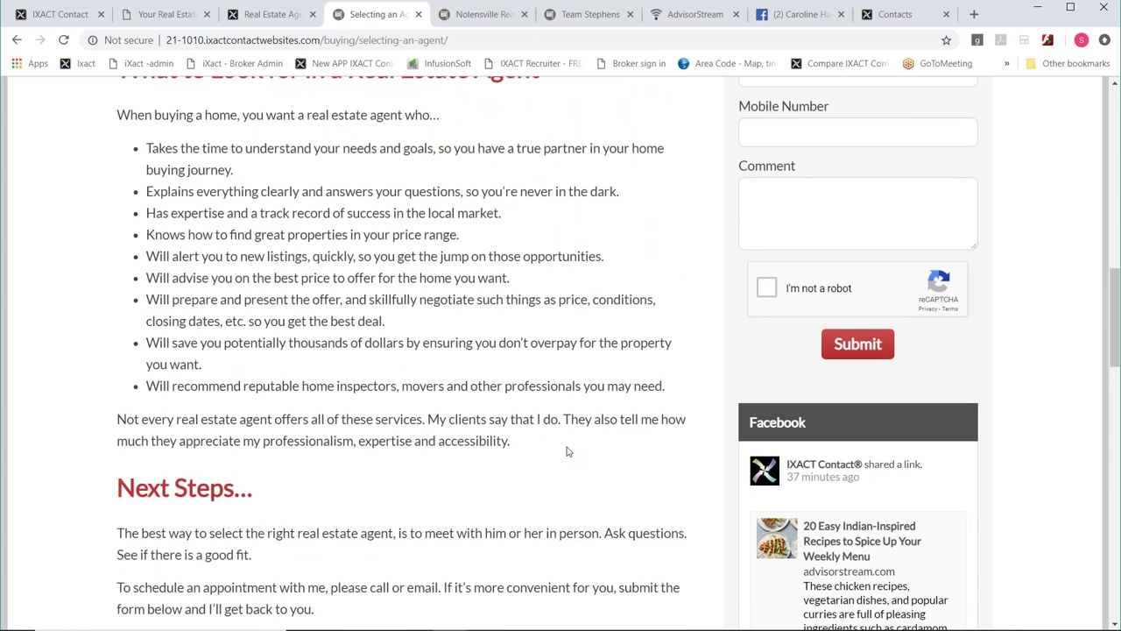
scroll(469, 416, "up", 3)
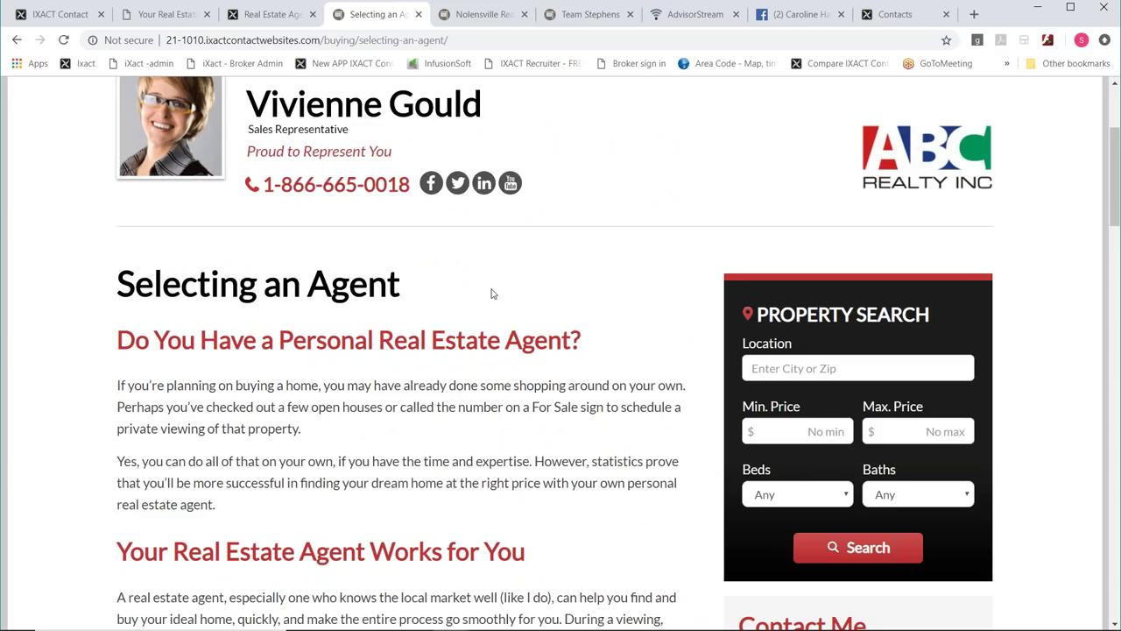
scroll(492, 294, "up", 3)
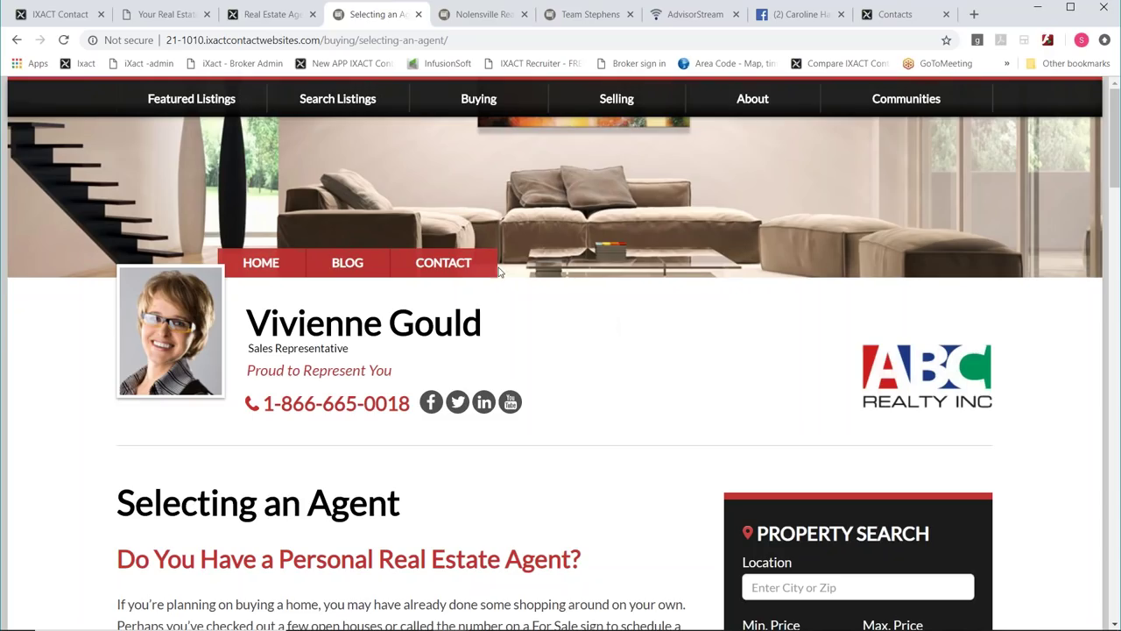
- Return to the website's home page to review the welcome text and Featured listings, and open the blog
left_click(278, 271)
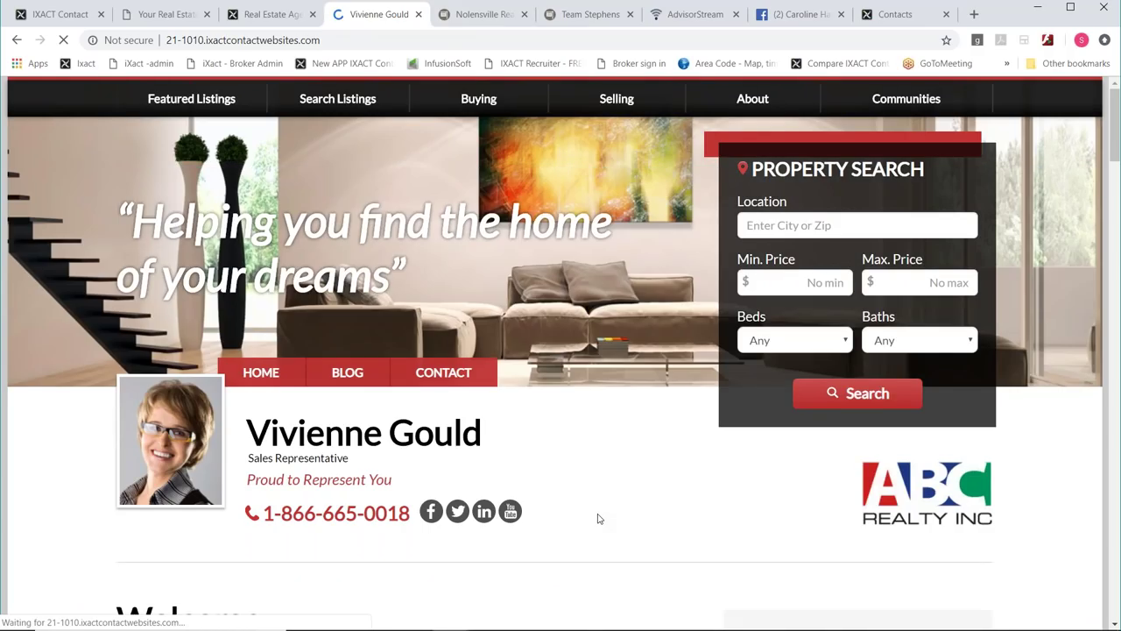
scroll(570, 491, "down", 1)
scroll(574, 483, "down", 3)
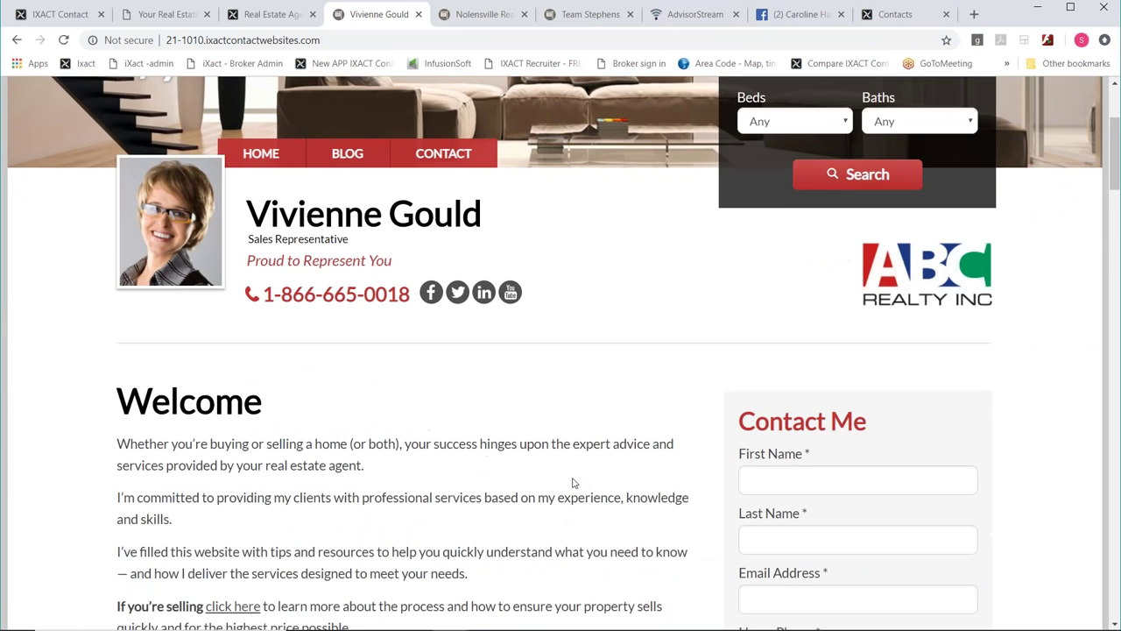
scroll(549, 473, "up", 2)
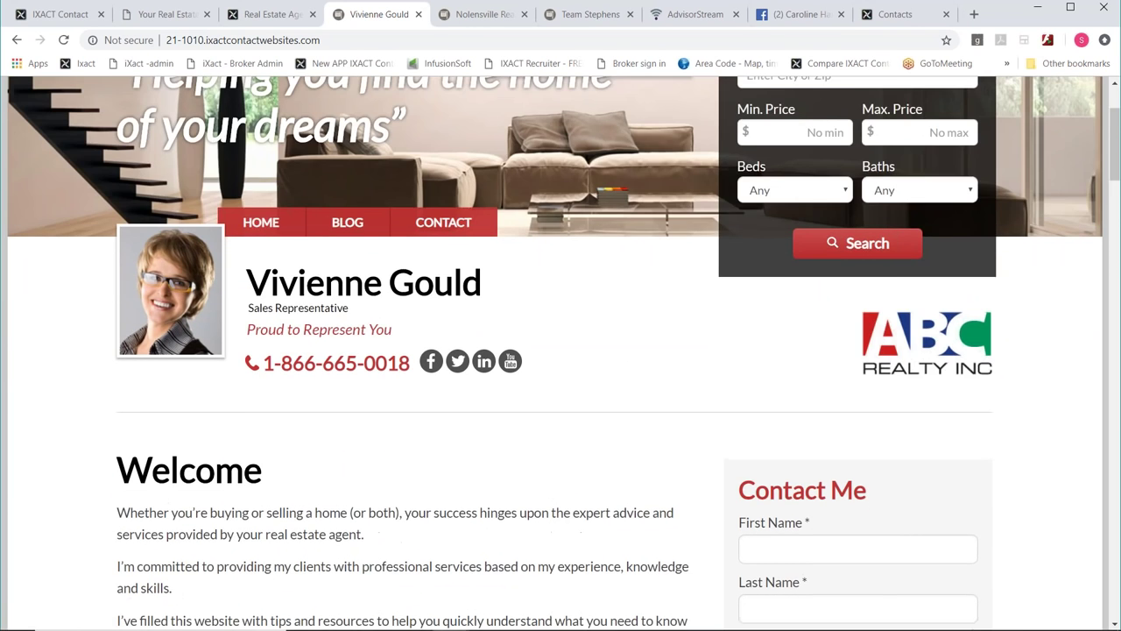
scroll(631, 438, "down", 4)
scroll(637, 421, "down", 5)
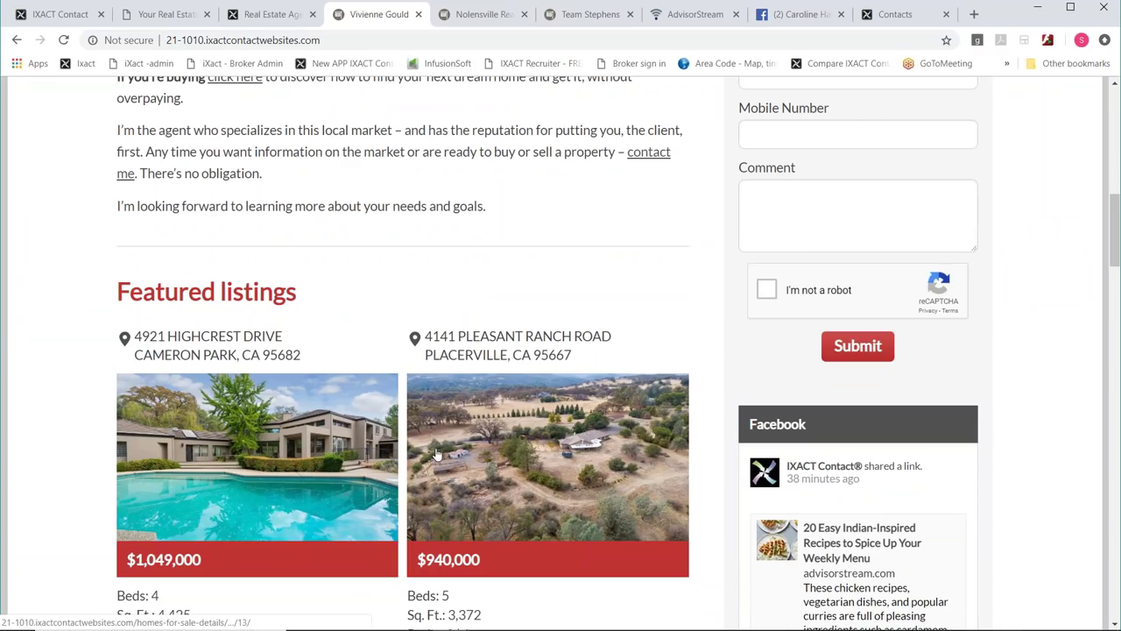
scroll(363, 408, "up", 10)
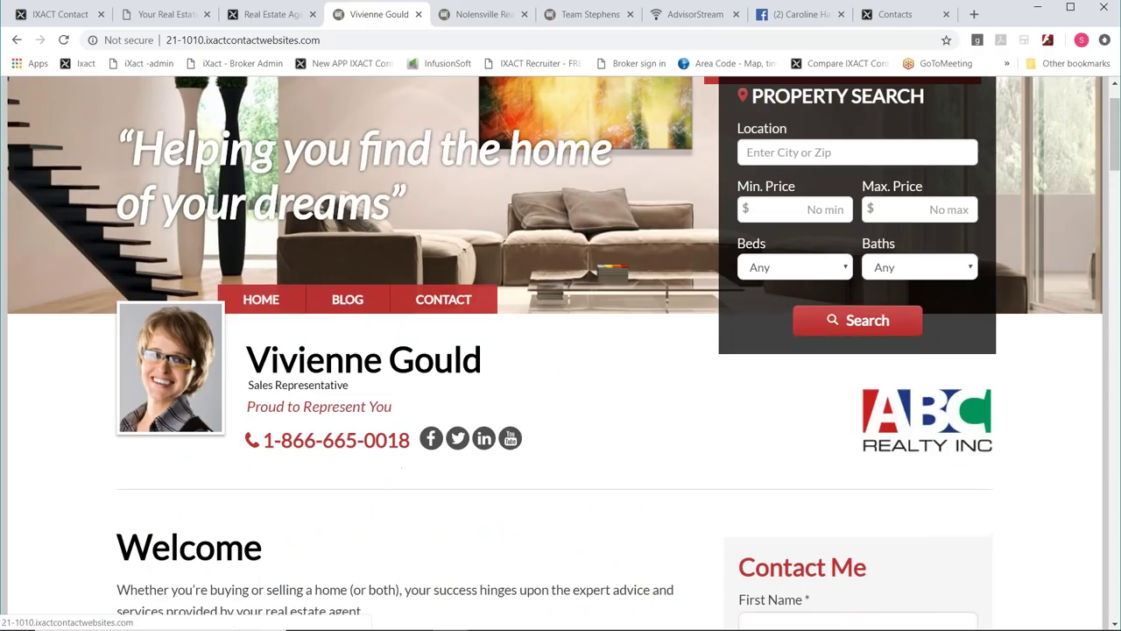
left_click(349, 301)
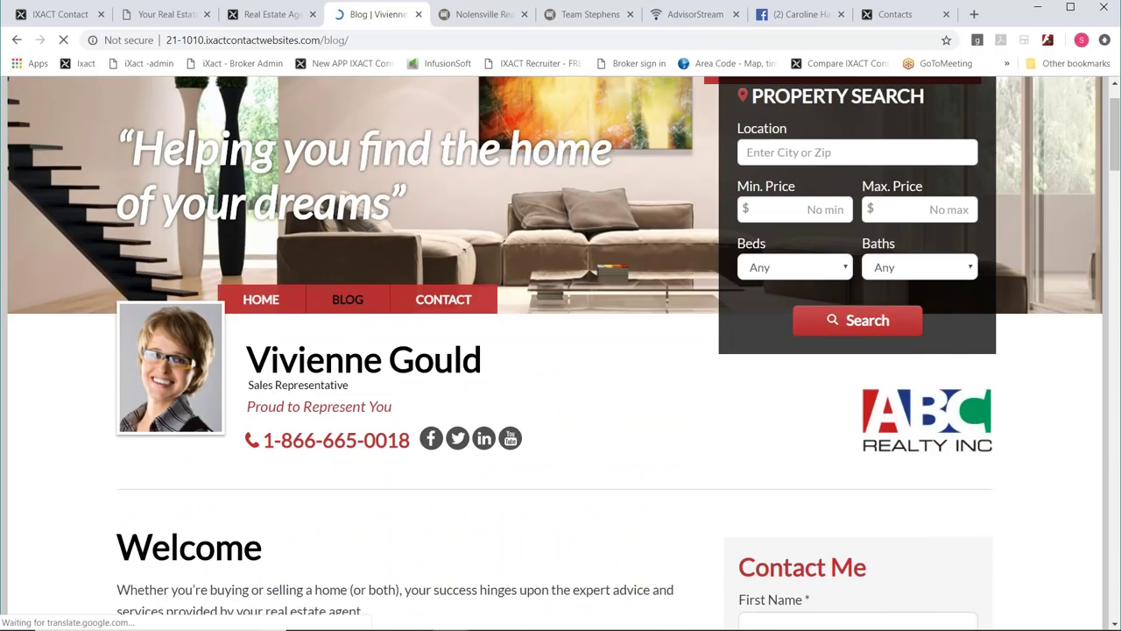
- Skim the sample website's blog posts, and switch to the Nolensville Realty website's header and property search
scroll(691, 403, "down", 3)
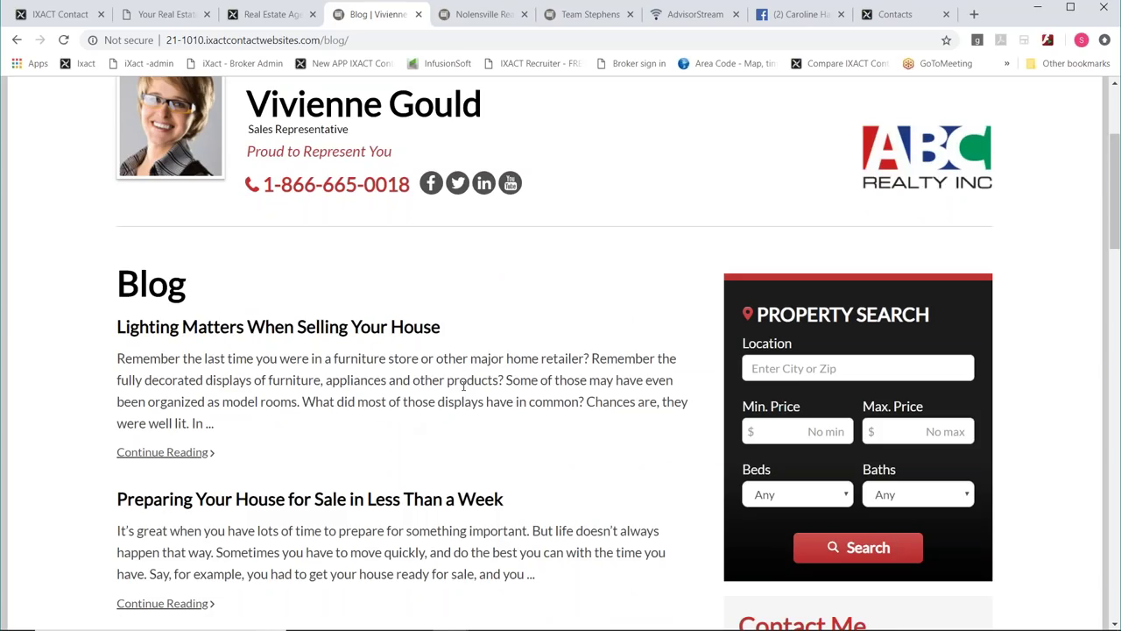
left_click(484, 15)
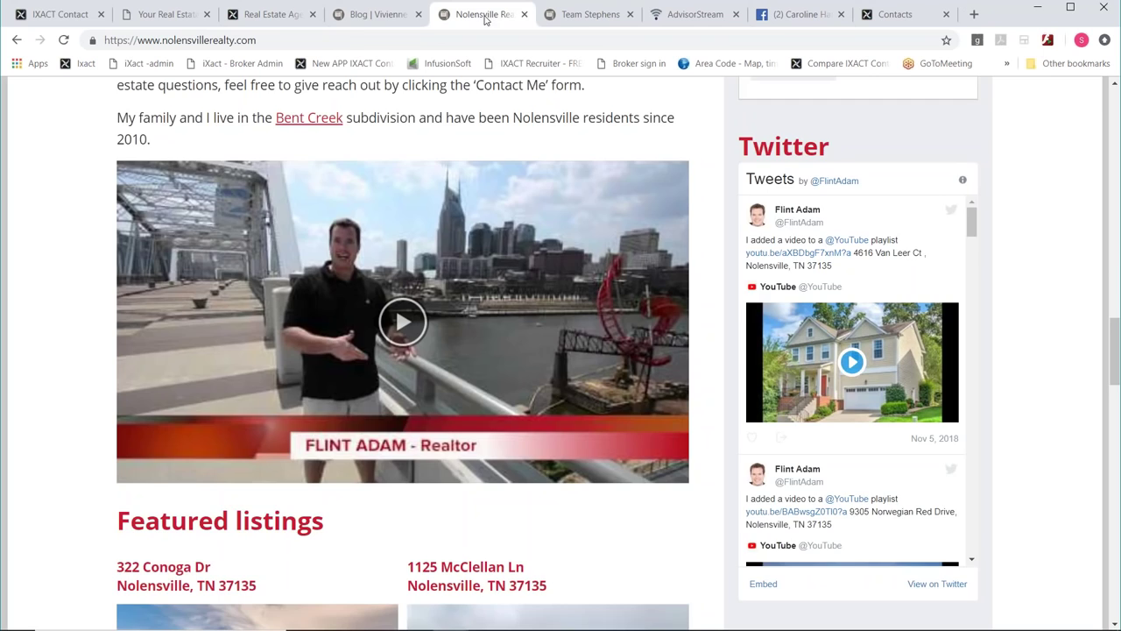
scroll(505, 87, "up", 2)
scroll(403, 350, "up", 20)
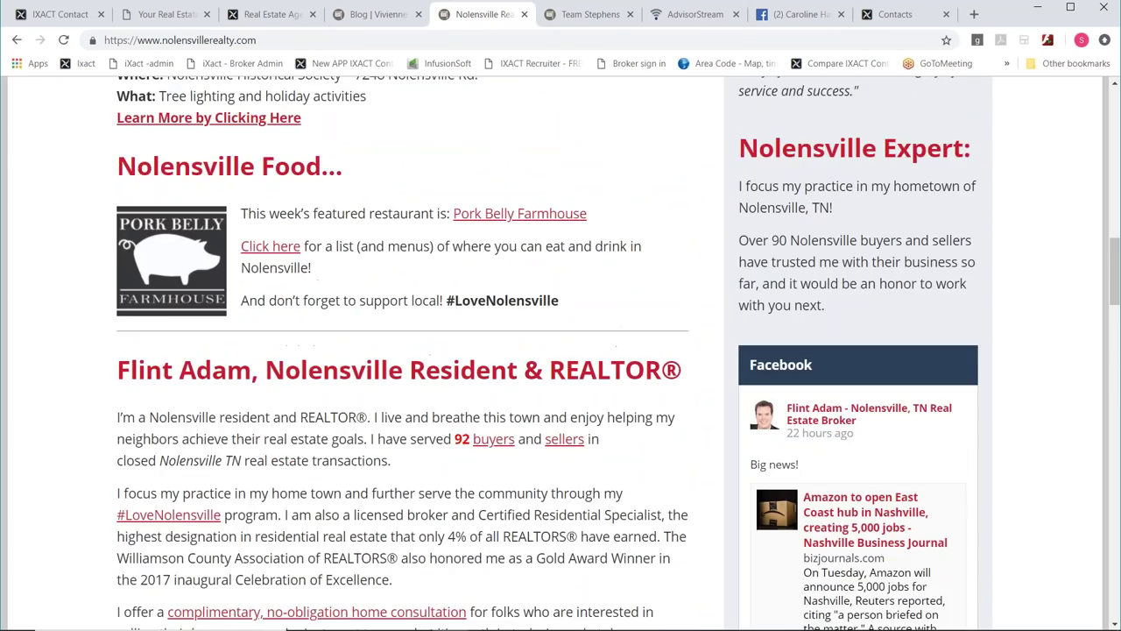
scroll(420, 390, "up", 4)
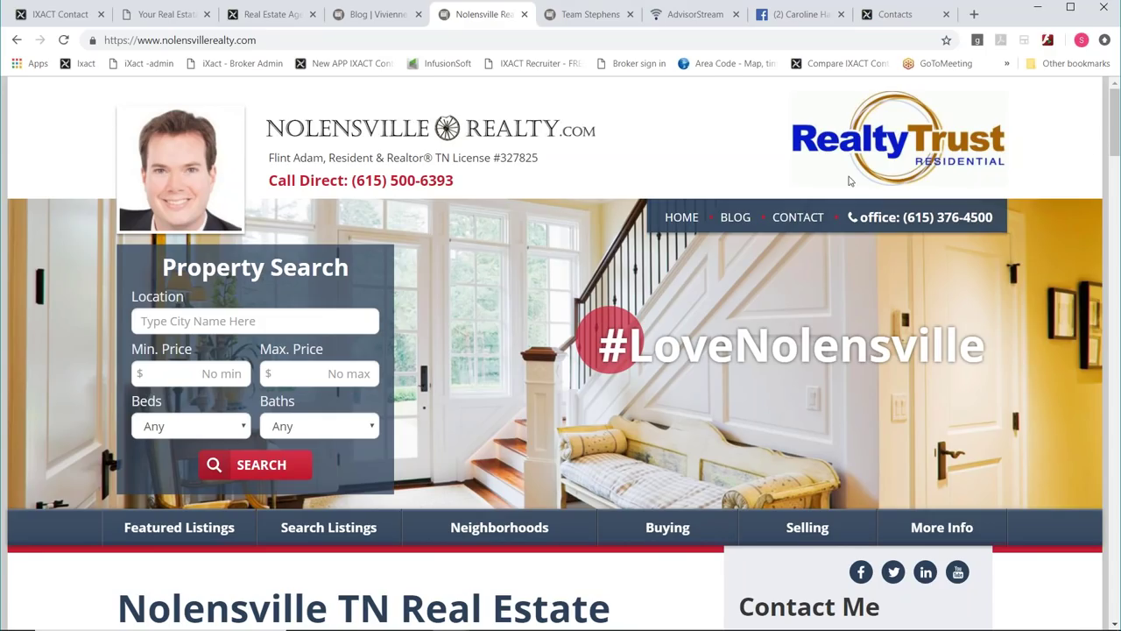
- Examine the Nolensville Realty home page's introduction, Contact Me form, Town Events and Nolensville Food sections
scroll(1010, 434, "down", 5)
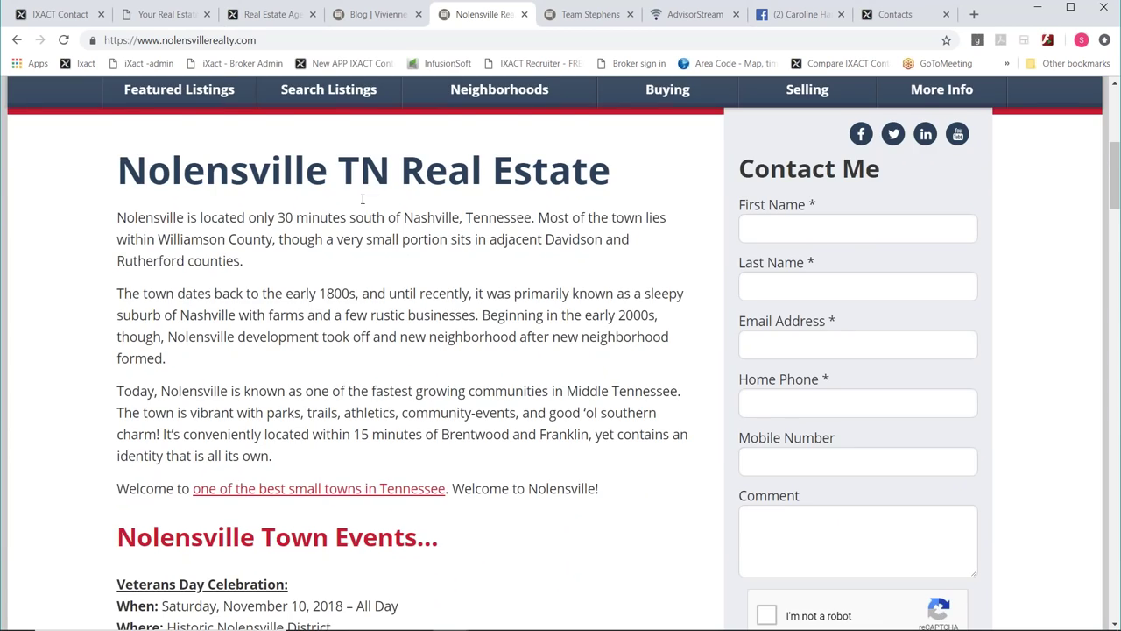
scroll(610, 308, "down", 2)
scroll(610, 309, "down", 2)
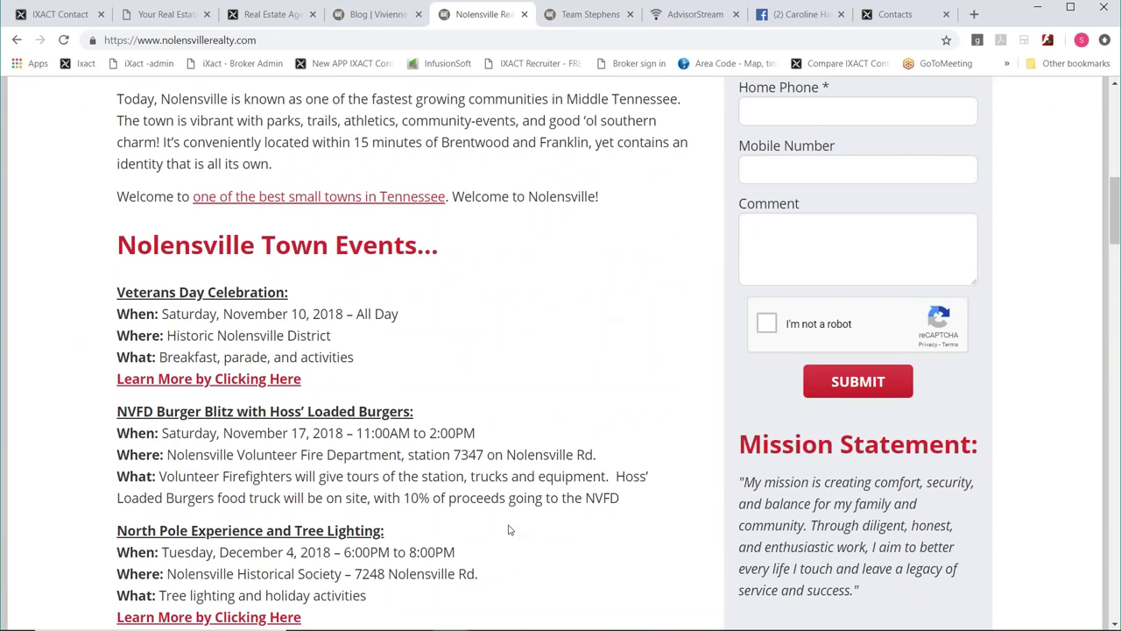
scroll(622, 289, "down", 11)
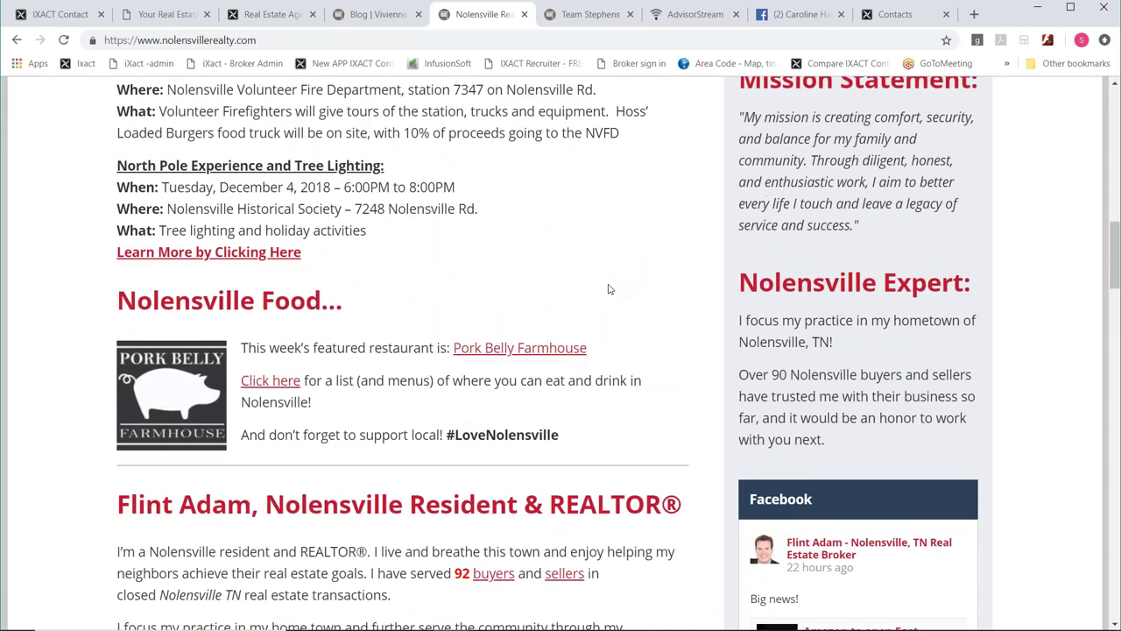
scroll(331, 278, "up", 3)
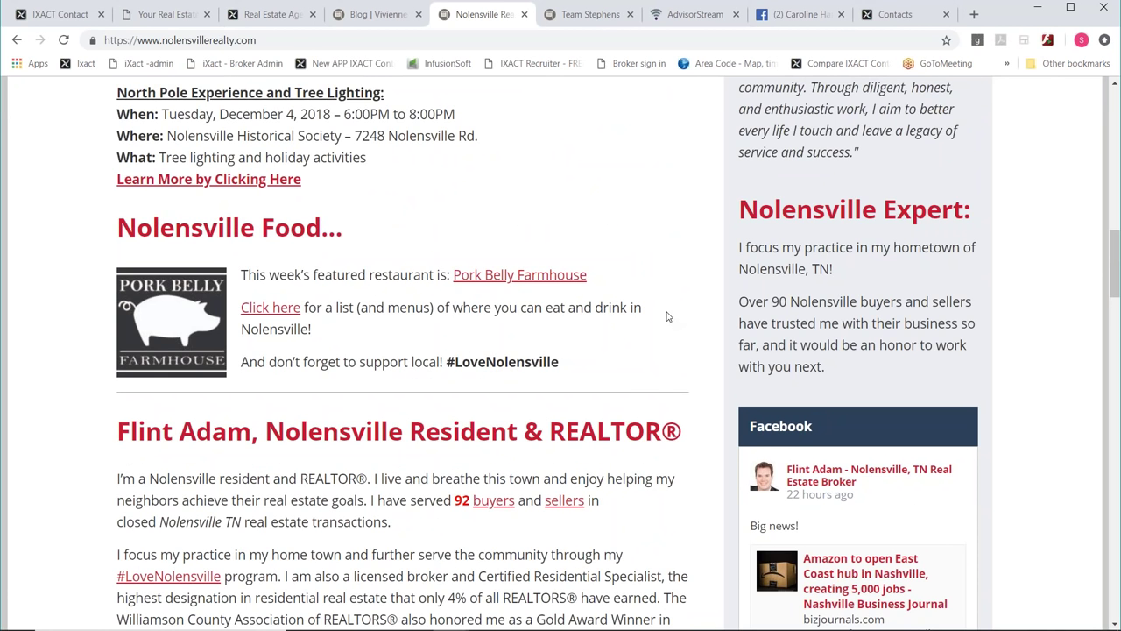
scroll(669, 303, "down", 3)
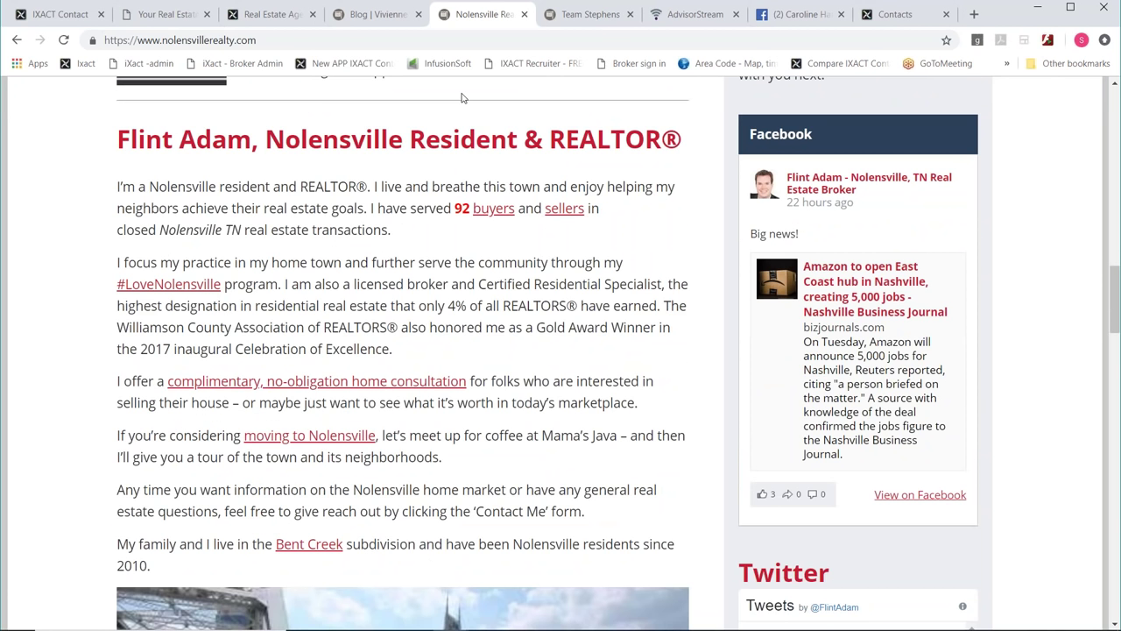
- Review the realtor's introduction video, Featured listings and Twitter feed further along the Nolensville Realty home page
scroll(671, 368, "down", 4)
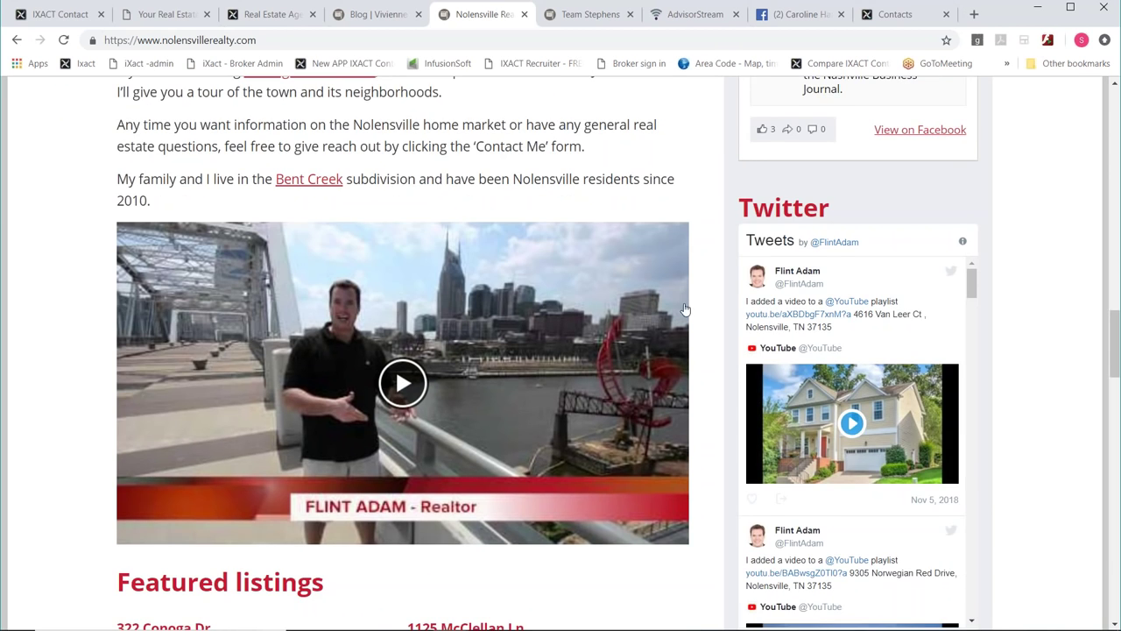
scroll(686, 304, "down", 4)
scroll(809, 473, "up", 5)
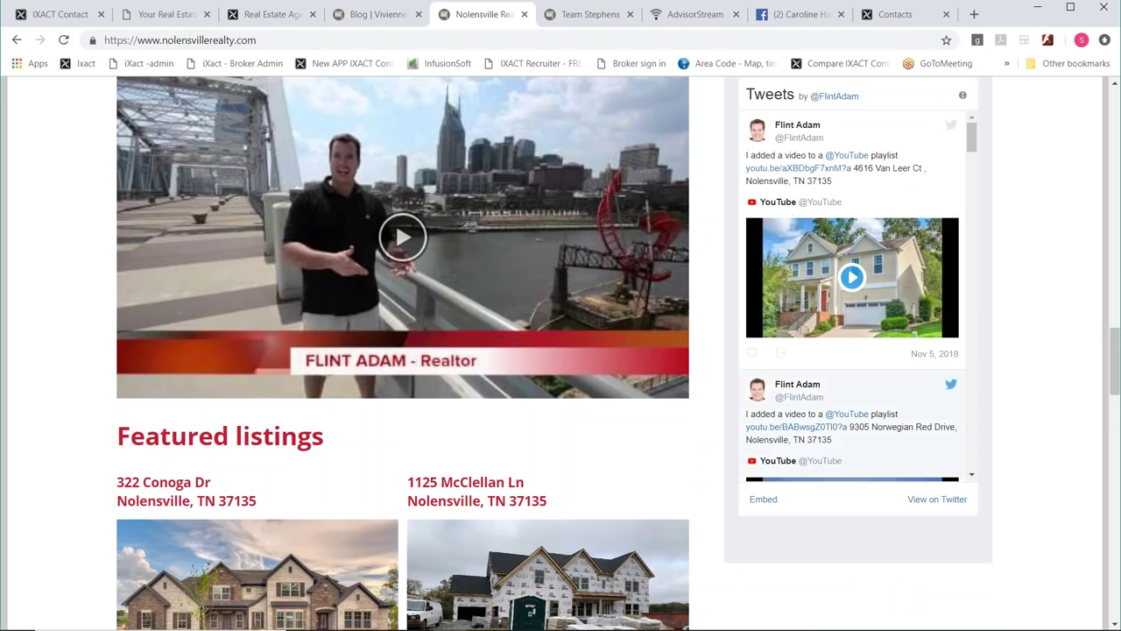
scroll(930, 471, "down", 2)
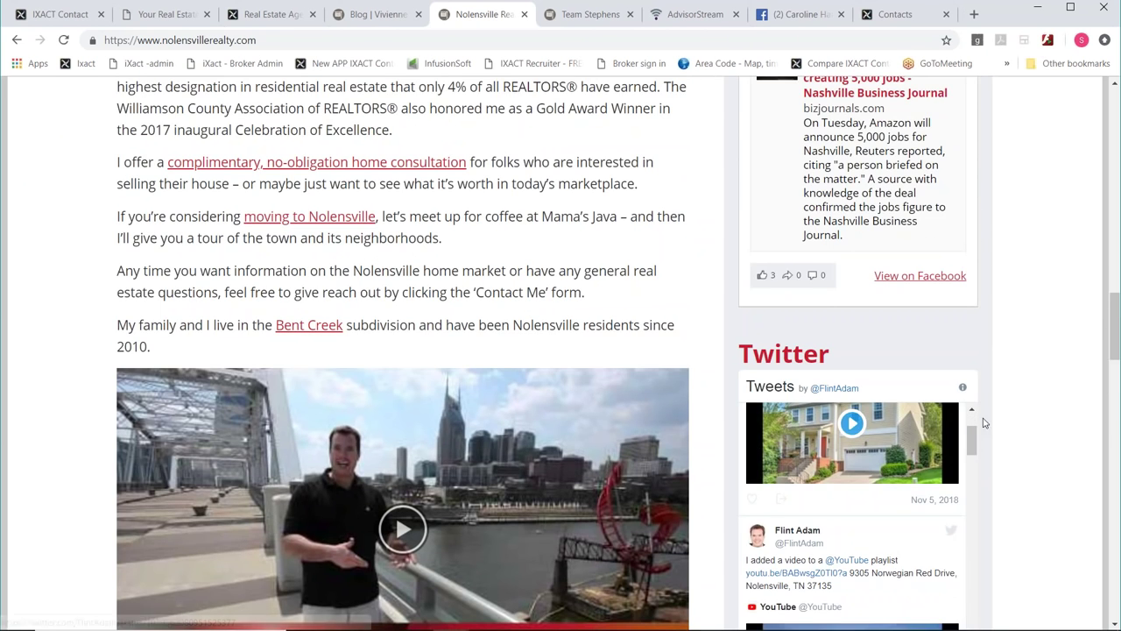
scroll(996, 419, "up", 4)
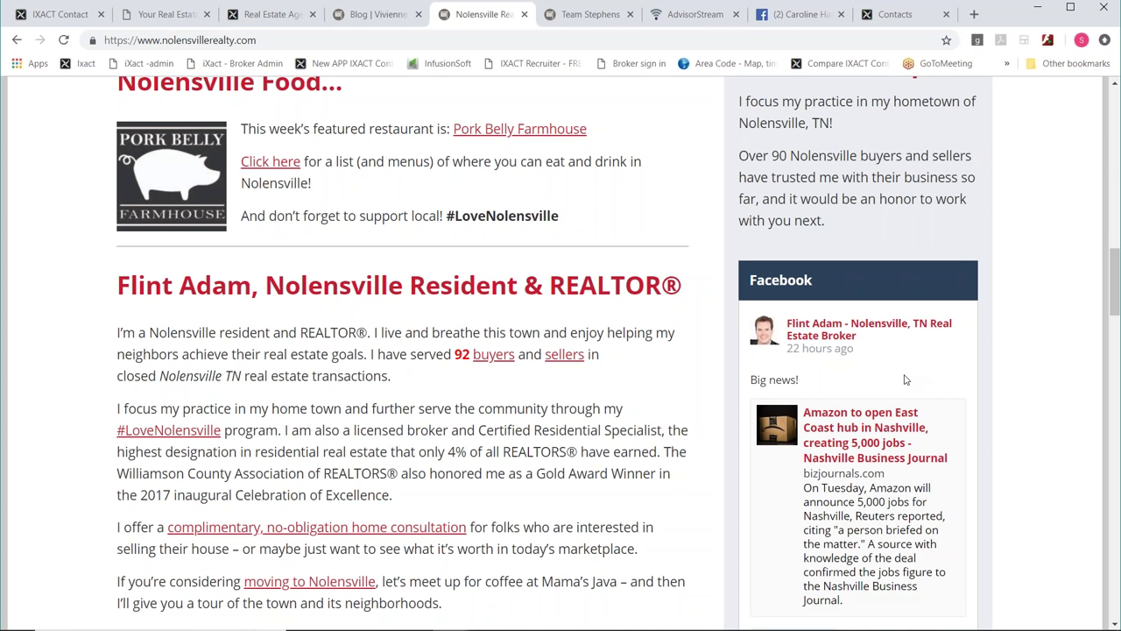
- Revisit the Nolensville Realty page's Mission Statement, Contact Me form, Nolensville Expert text and Facebook feed
scroll(906, 379, "up", 6)
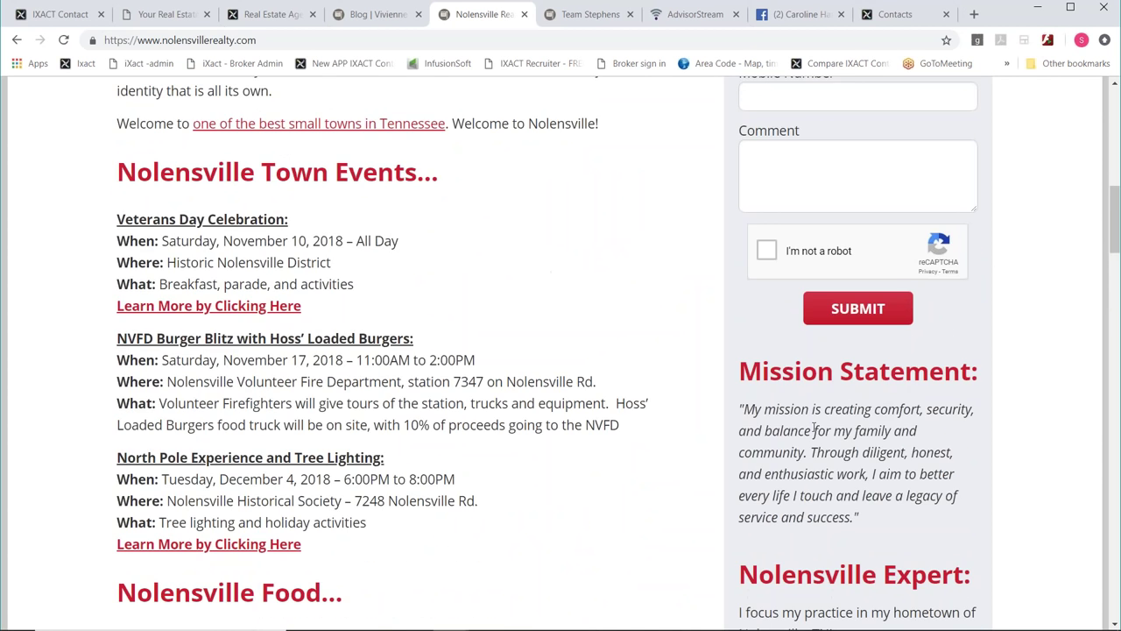
scroll(751, 446, "up", 3)
scroll(752, 447, "up", 3)
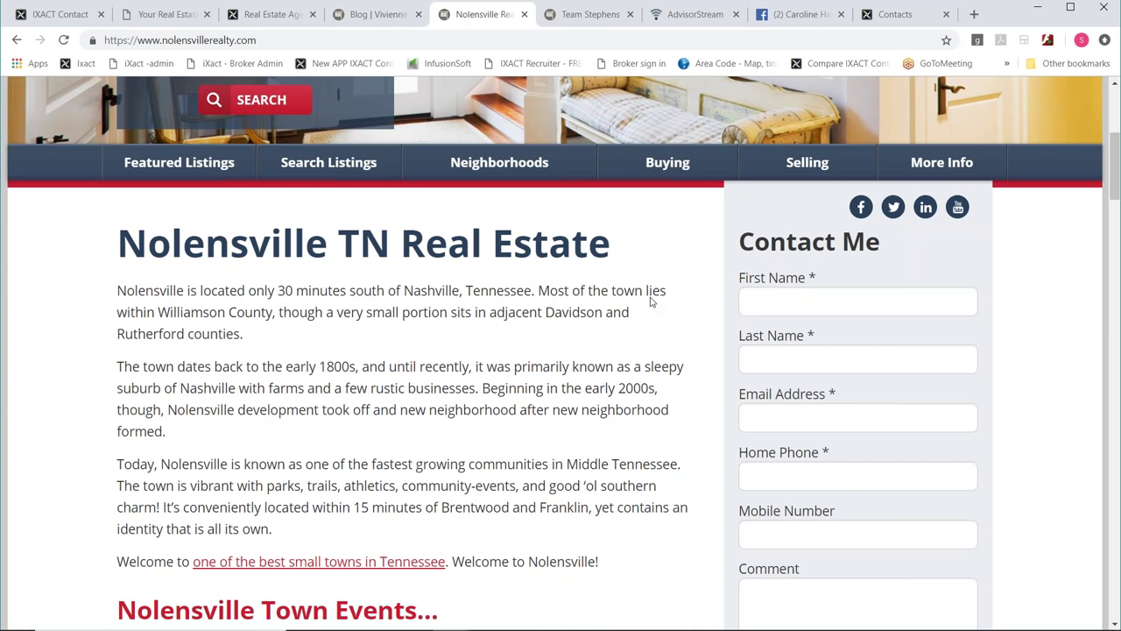
scroll(569, 289, "up", 3)
scroll(541, 312, "down", 15)
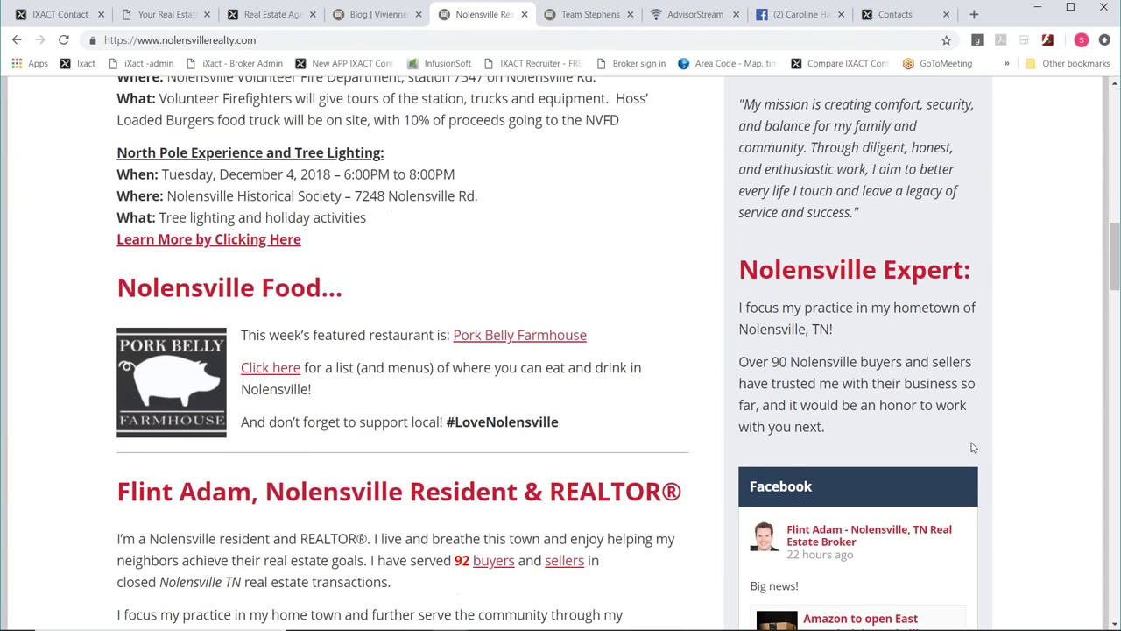
scroll(994, 434, "down", 1)
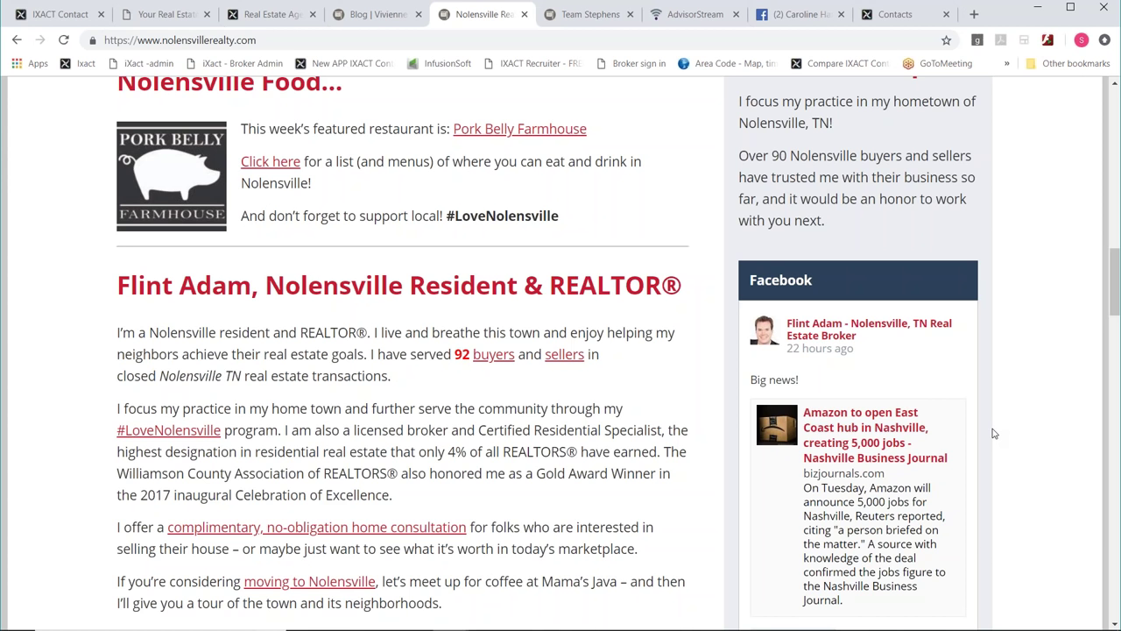
scroll(994, 432, "up", 12)
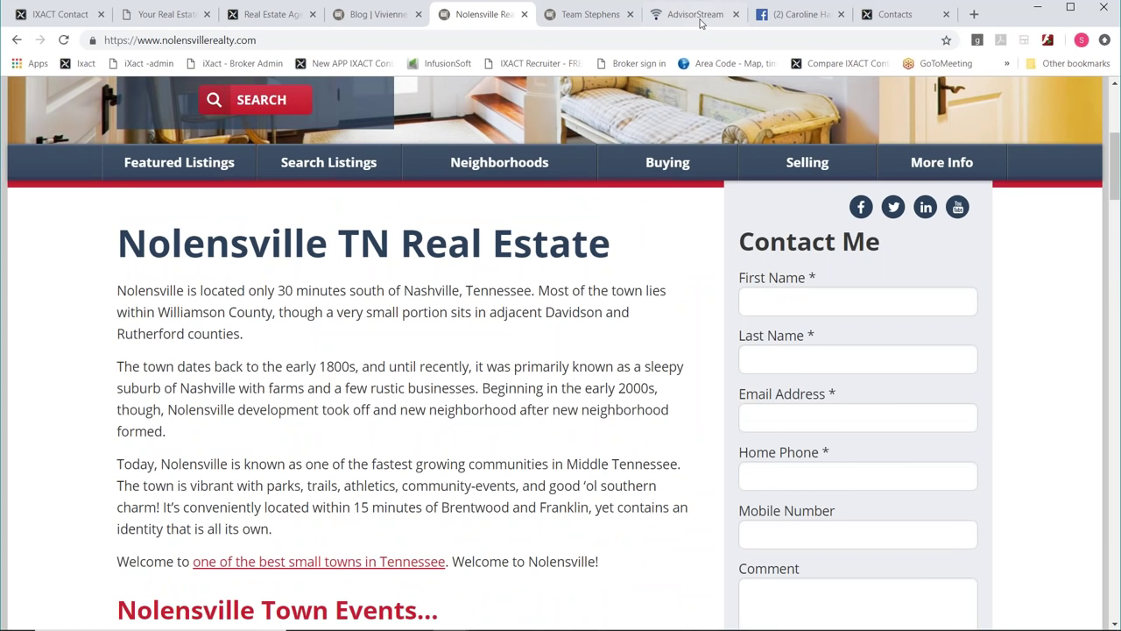
- Switch to Social Stream and open the Social Scheduler in the account settings
left_click(698, 15)
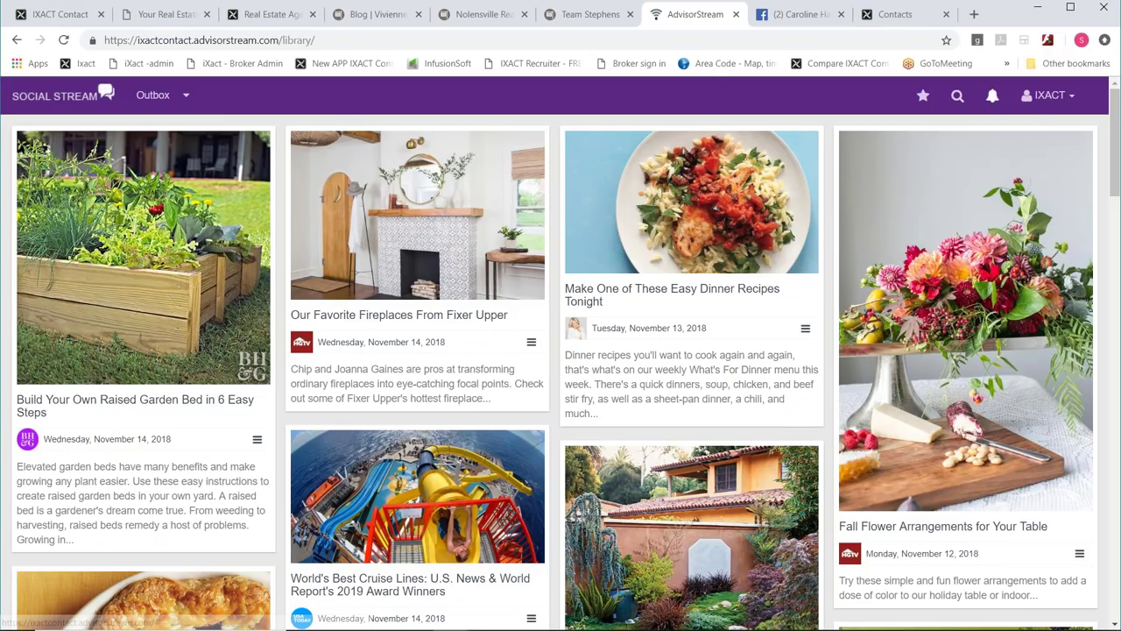
left_click(1044, 96)
left_click(1014, 128)
left_click(53, 245)
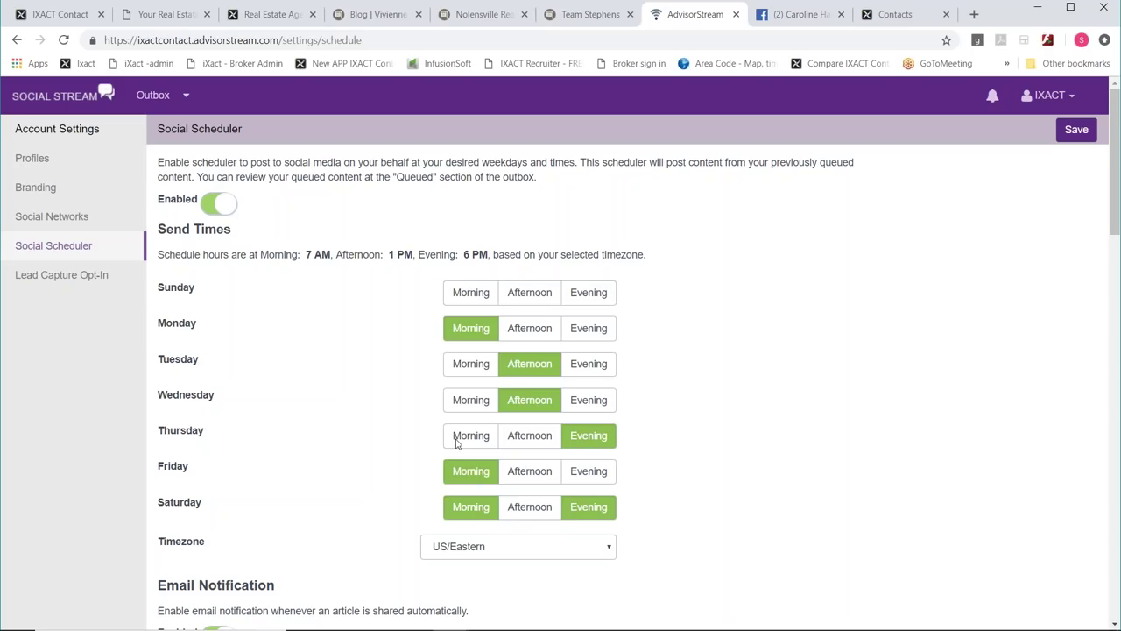
- Review the scheduler's send times, Email Notification, Content Auto Select options, branding, maximum article age and Included Publishers
scroll(726, 376, "down", 3)
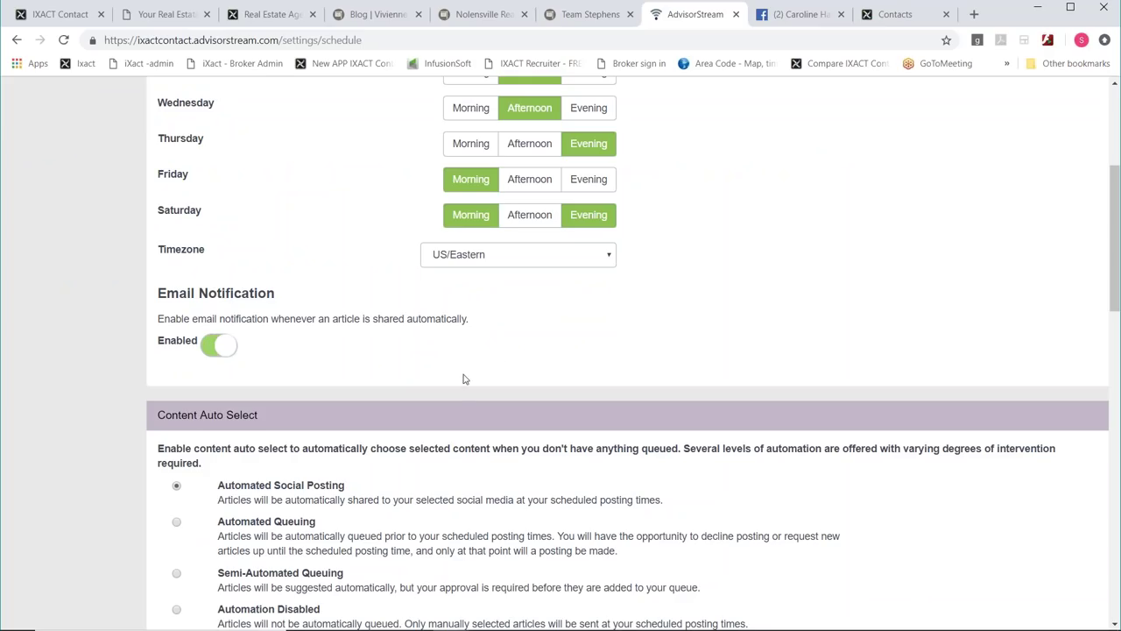
scroll(780, 315, "down", 2)
scroll(786, 305, "down", 2)
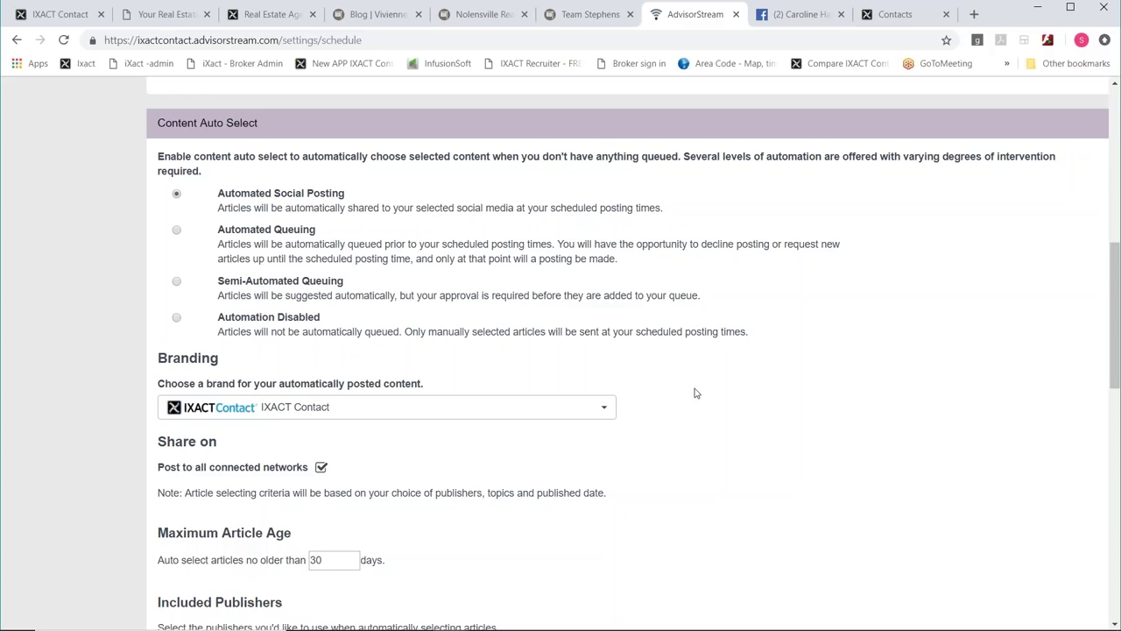
scroll(695, 393, "down", 5)
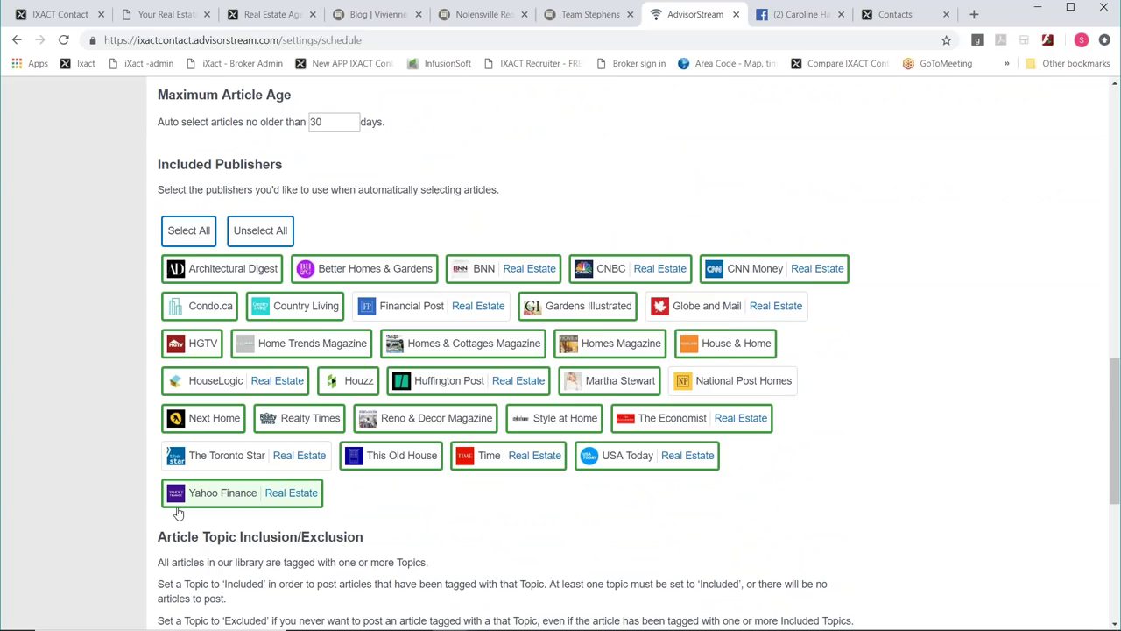
- Try switching the Financial Post and This Old House publishers, restoring each selection
left_click(389, 314)
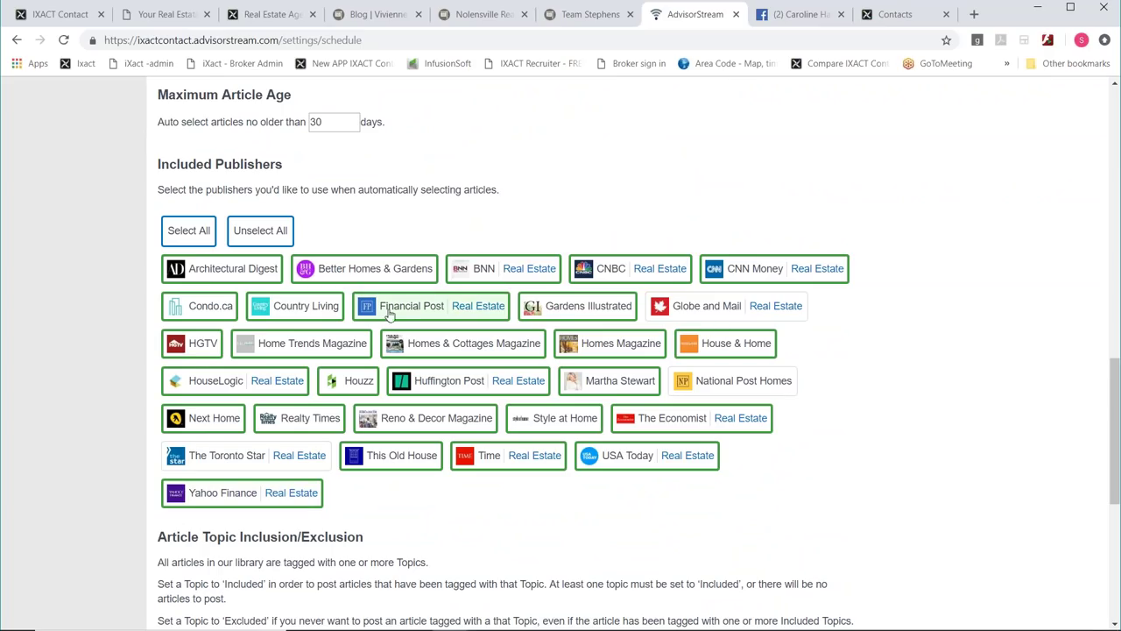
left_click(391, 313)
left_click(386, 461)
left_click(395, 464)
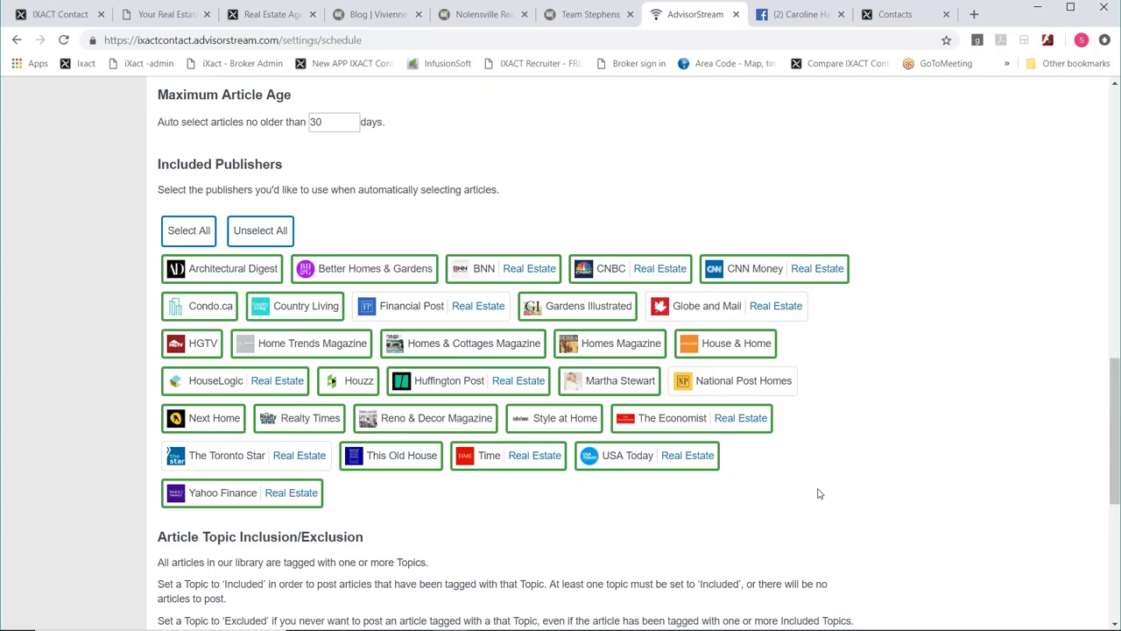
- Set the science topic to Excluded under Article Topic Inclusion/Exclusion
scroll(832, 460, "down", 4)
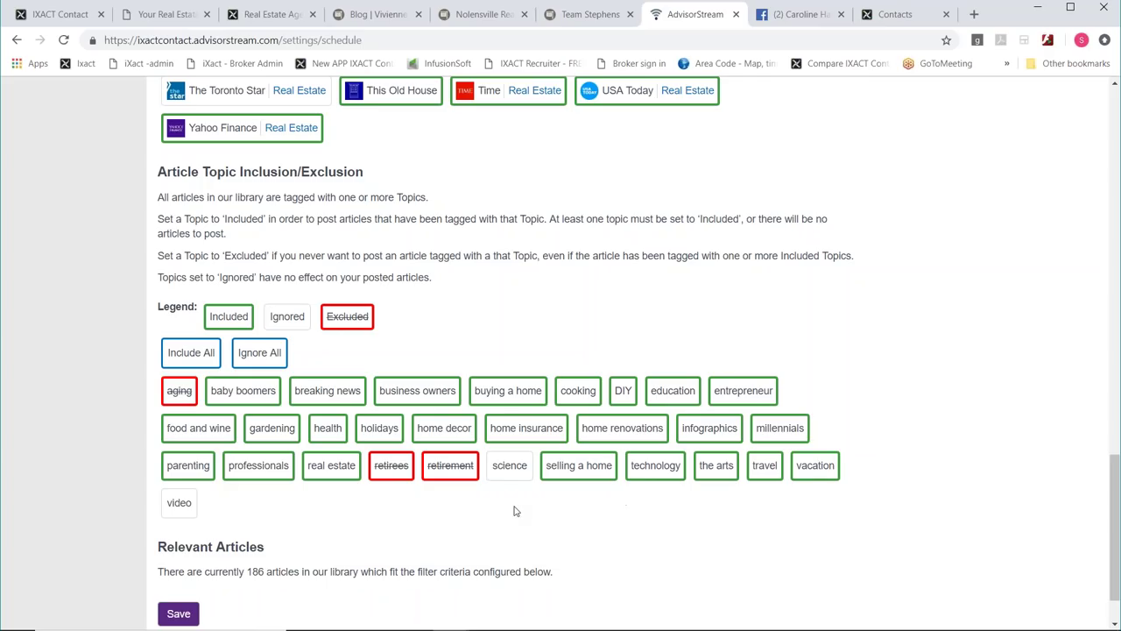
left_click(507, 469)
left_click(508, 470)
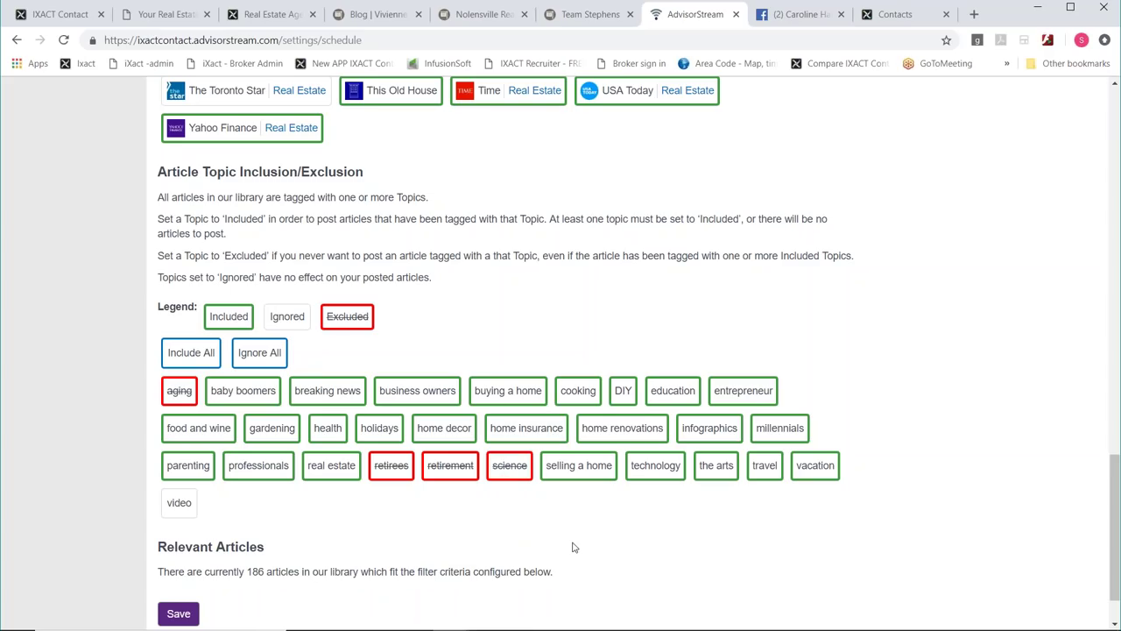
- Switch to the agent's Facebook posts, open the shared article on October housing starts, review its consent form and decline it
scroll(891, 332, "up", 2)
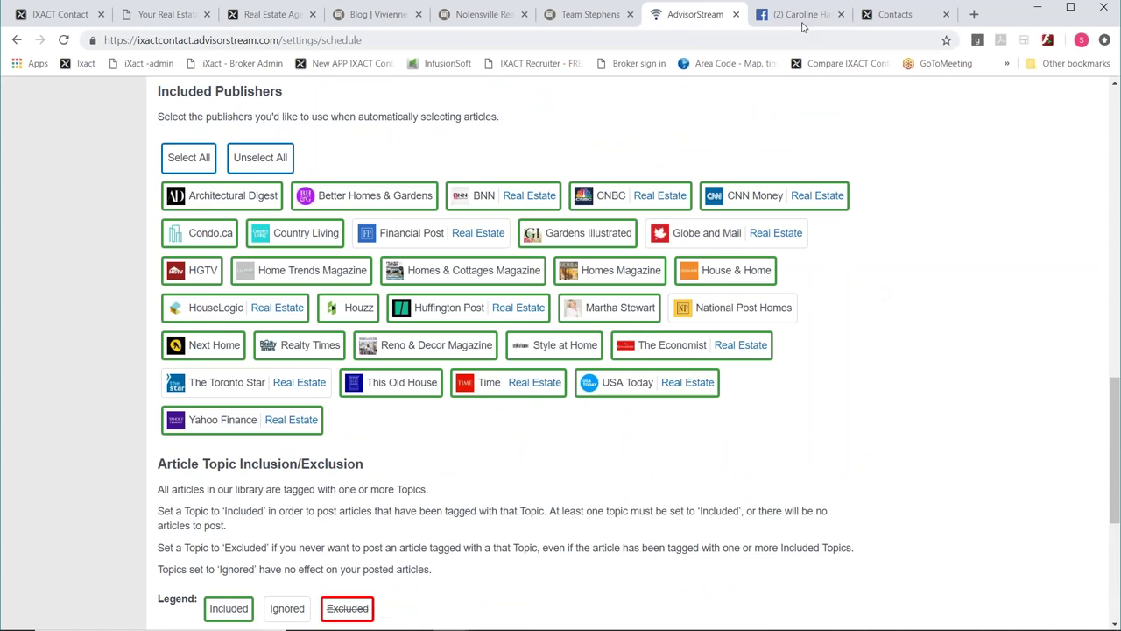
left_click(801, 24)
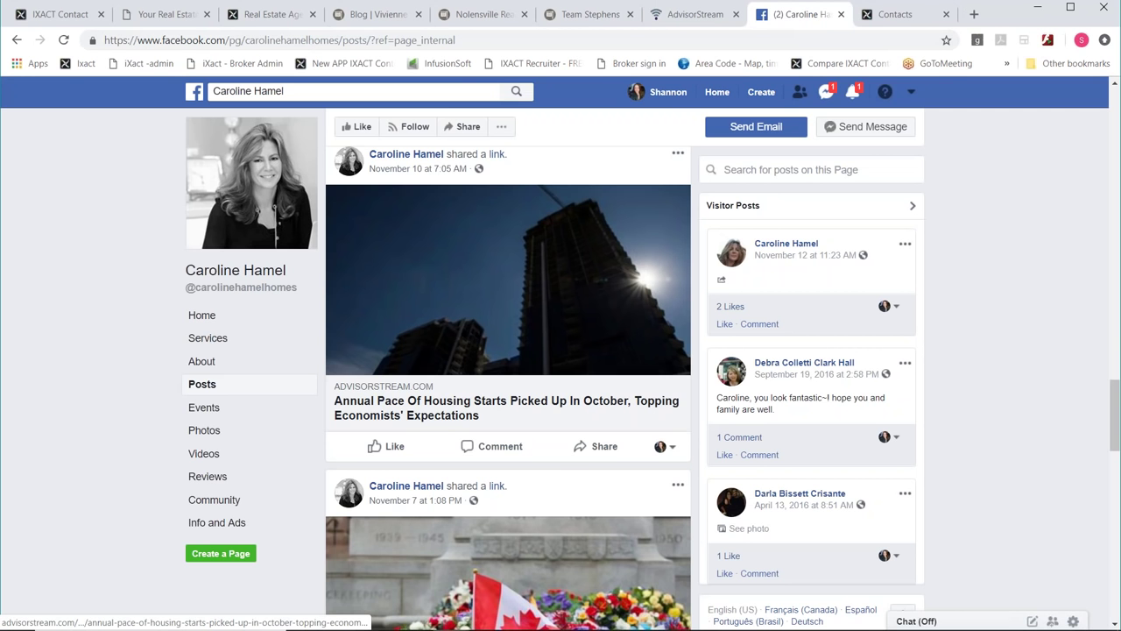
scroll(430, 242, "up", 1)
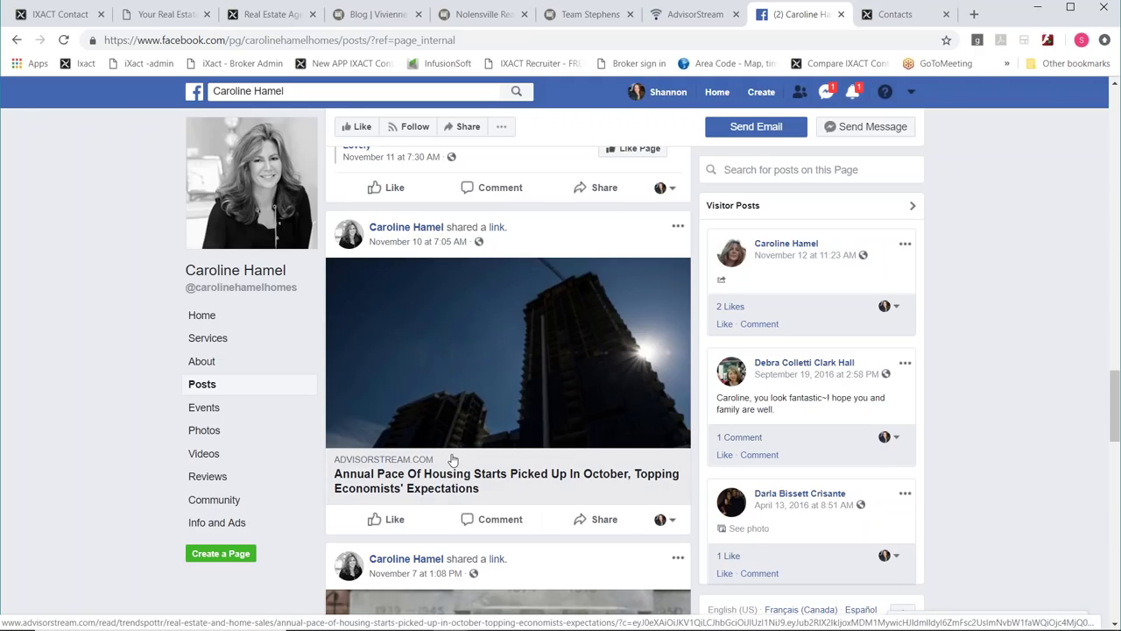
left_click(455, 362)
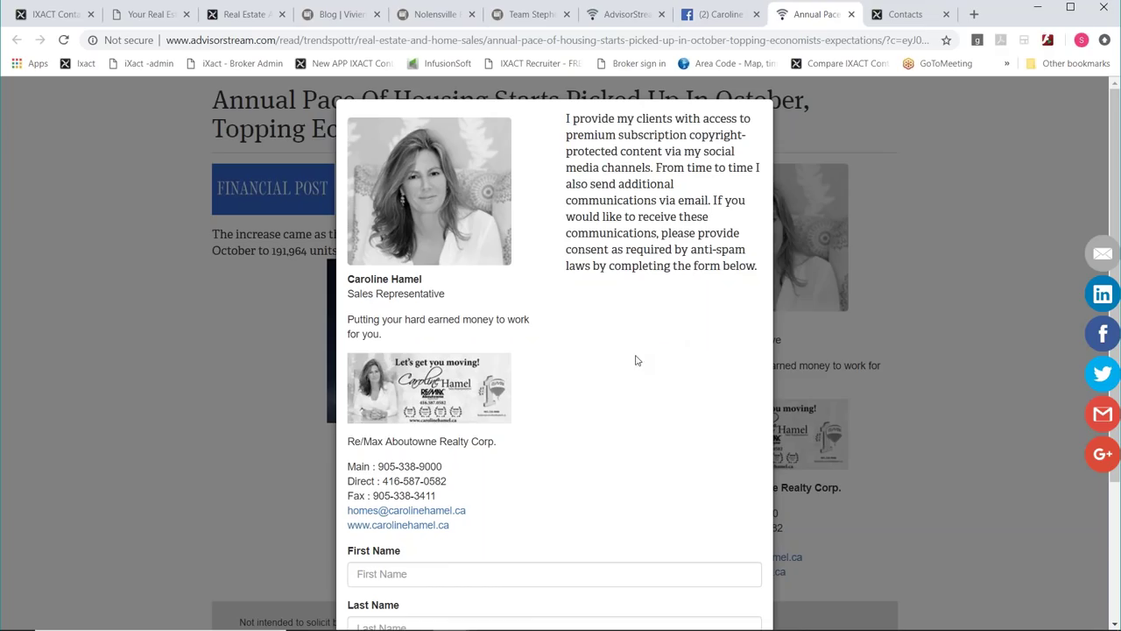
scroll(714, 295, "down", 2)
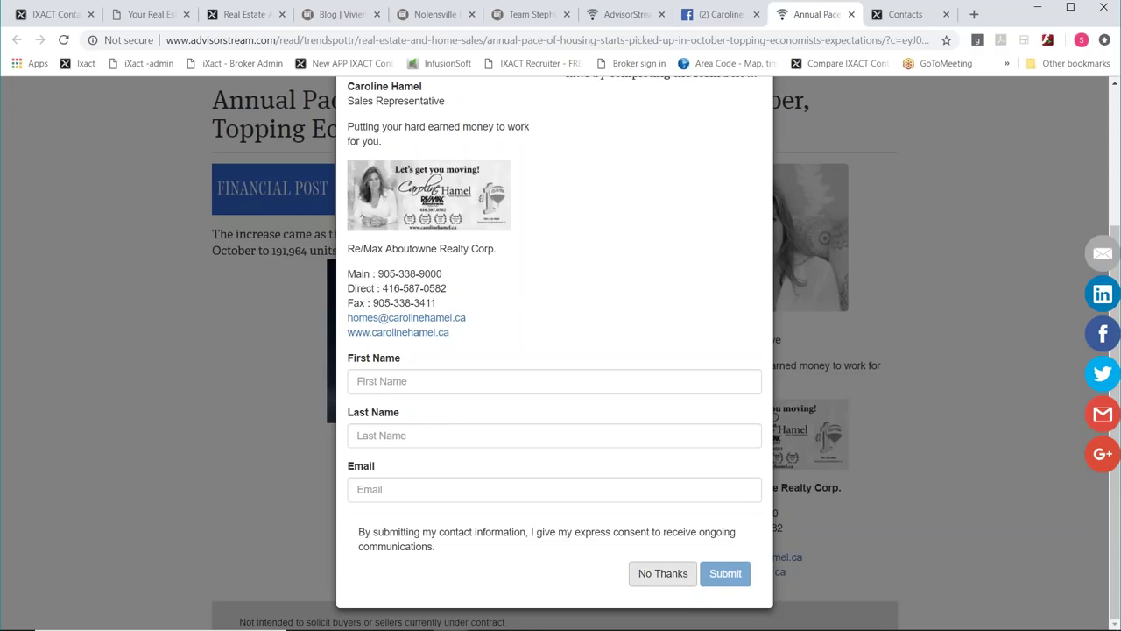
left_click(664, 579)
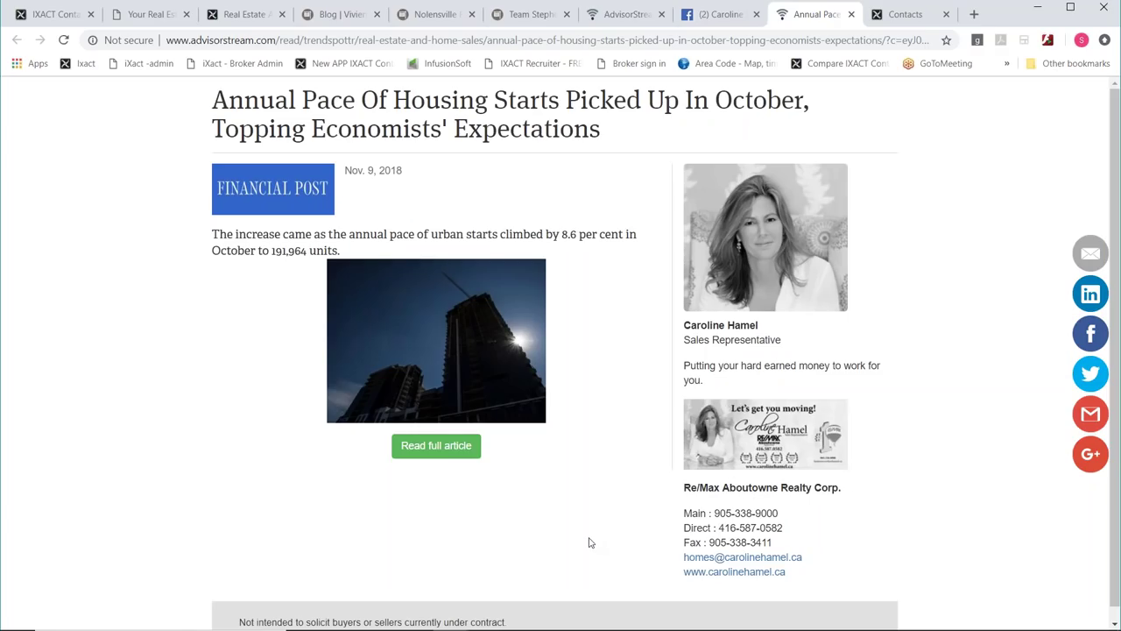
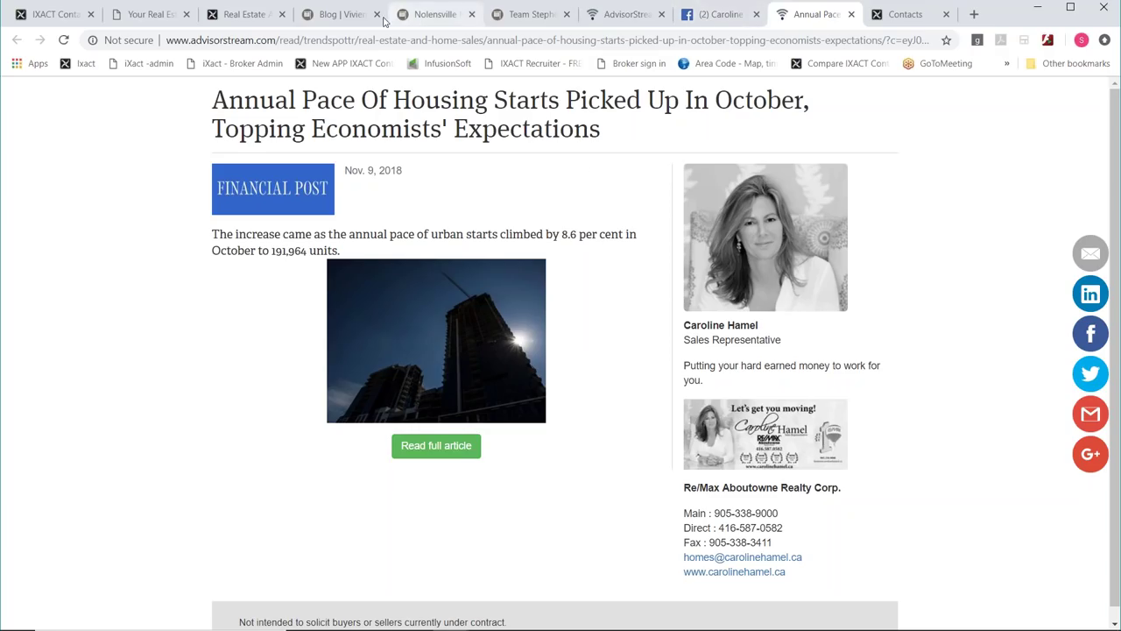
- Return to the sample agent website's blog and show its header and navigation
left_click(311, 23)
scroll(546, 339, "up", 3)
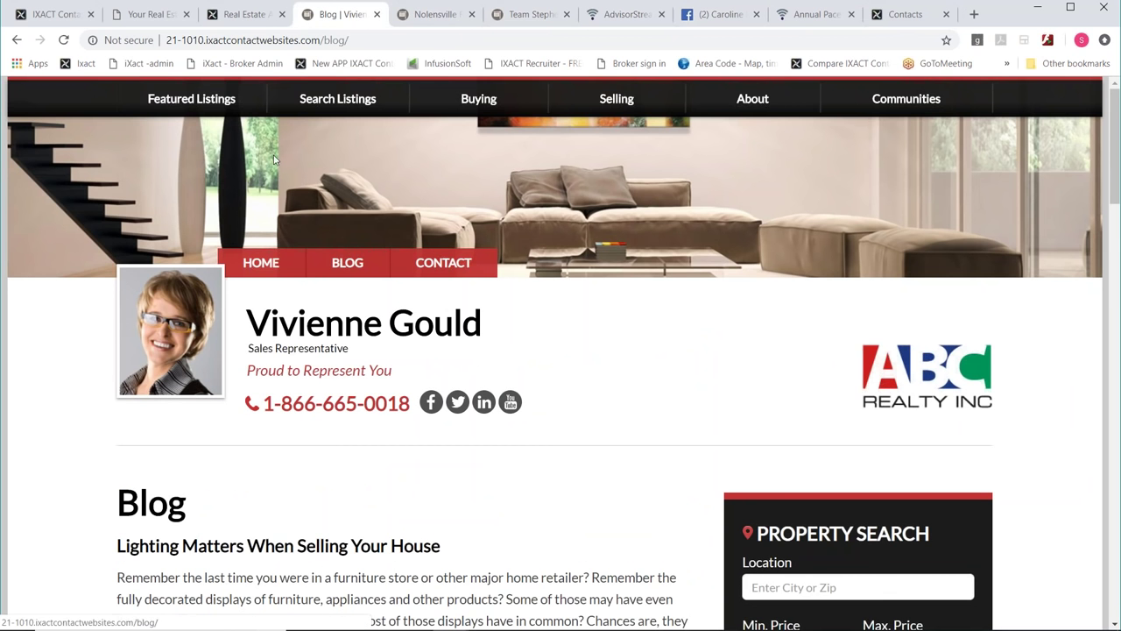
- Return to the CRM dashboard and open the Active Business page to show the active listings and buyers
left_click(154, 17)
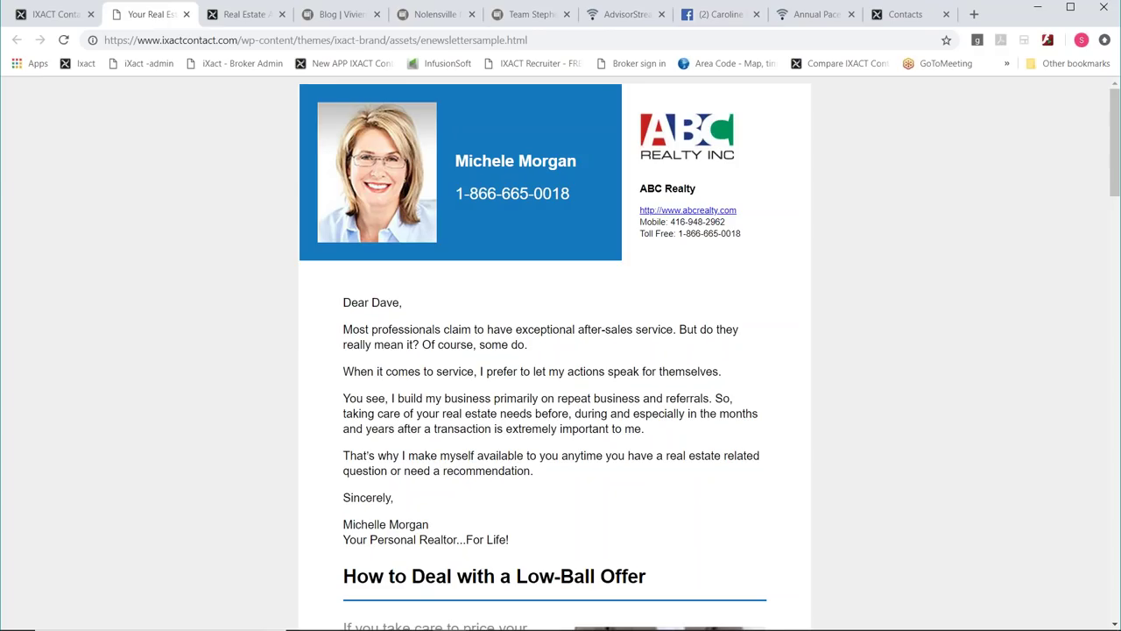
left_click(53, 15)
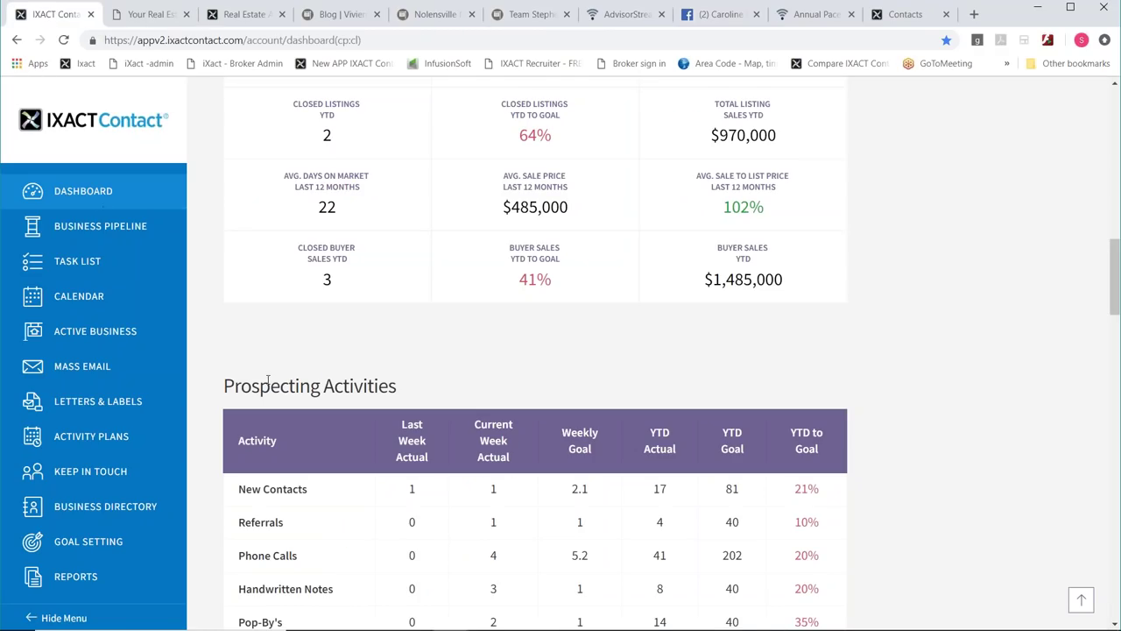
scroll(253, 374, "up", 15)
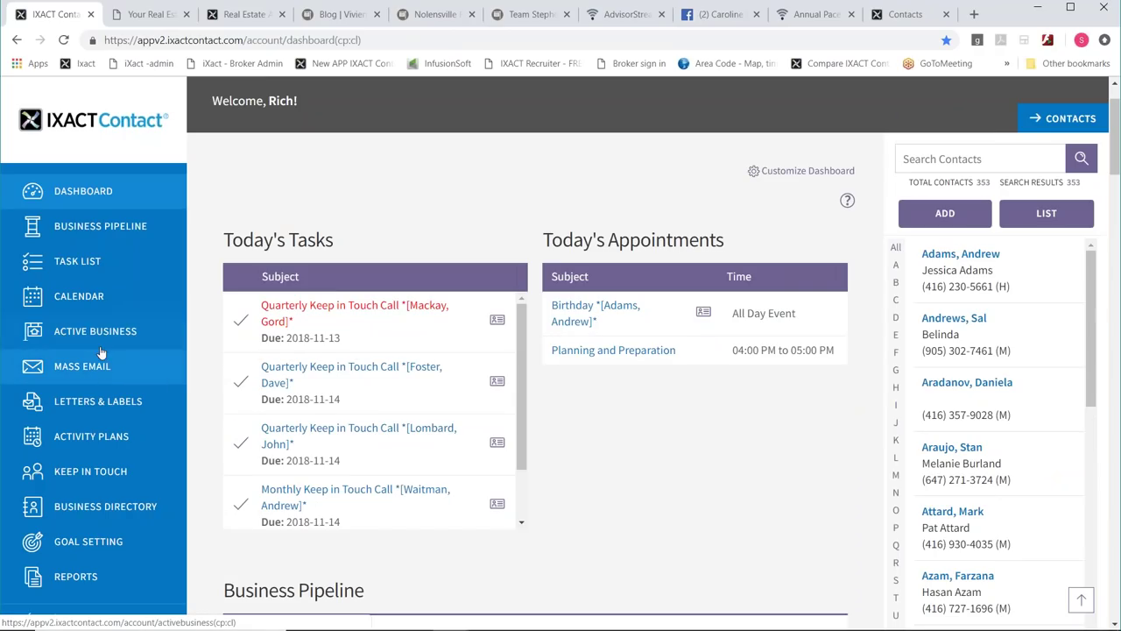
left_click(75, 339)
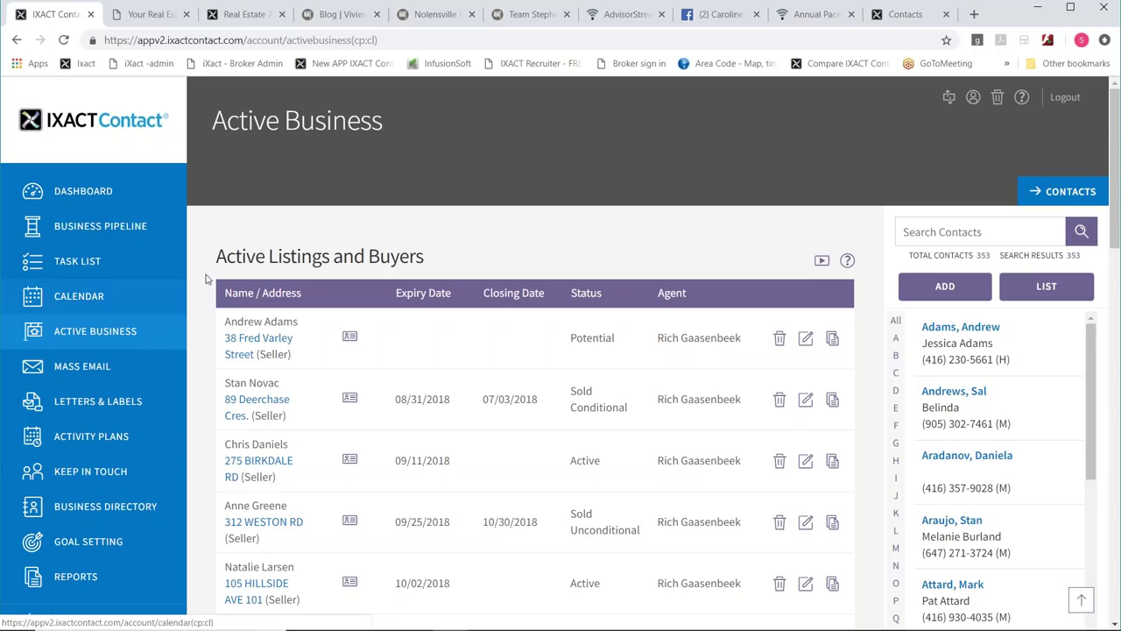
scroll(207, 280, "down", 1)
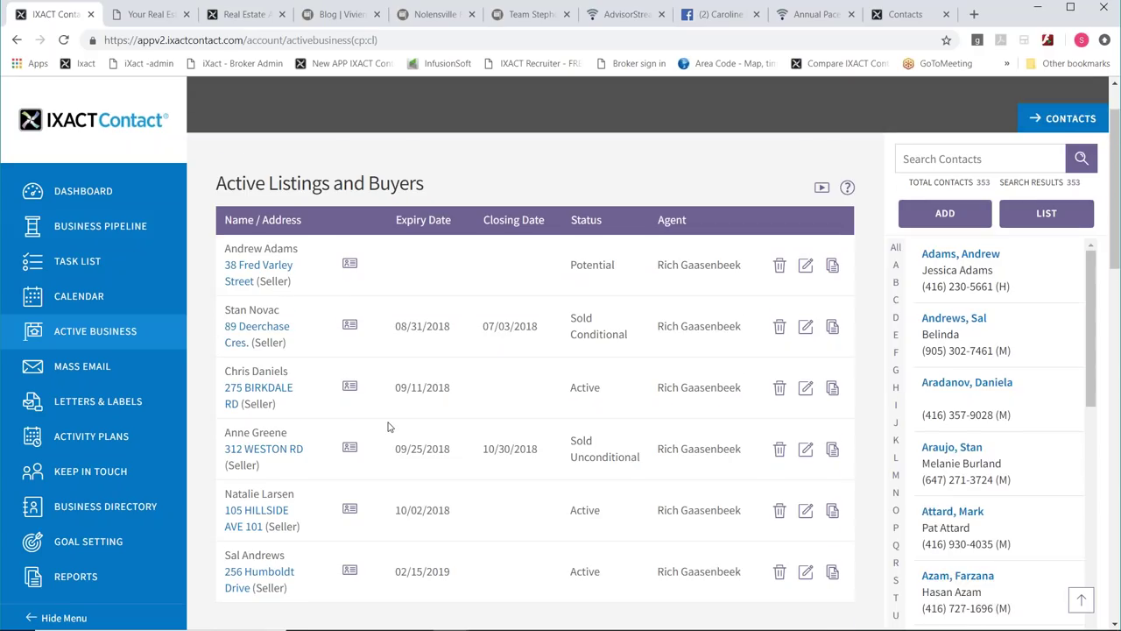
scroll(269, 510, "down", 1)
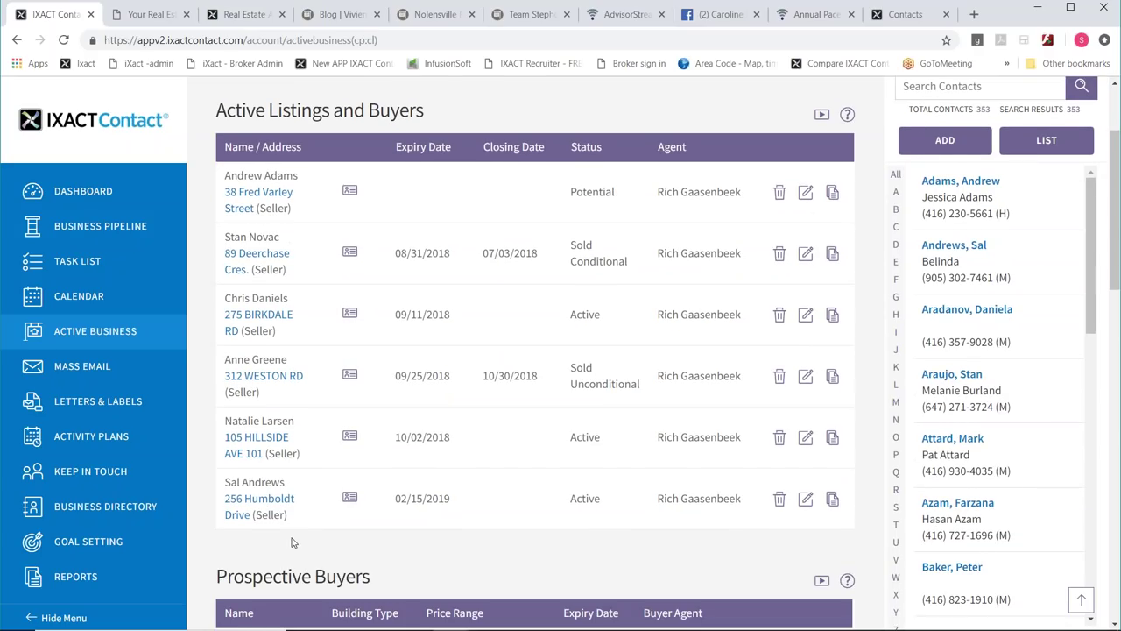
- Open the active listing expiring 02/15/2019 and review its status, asking price, commissions, dates and reminder settings
left_click(249, 505)
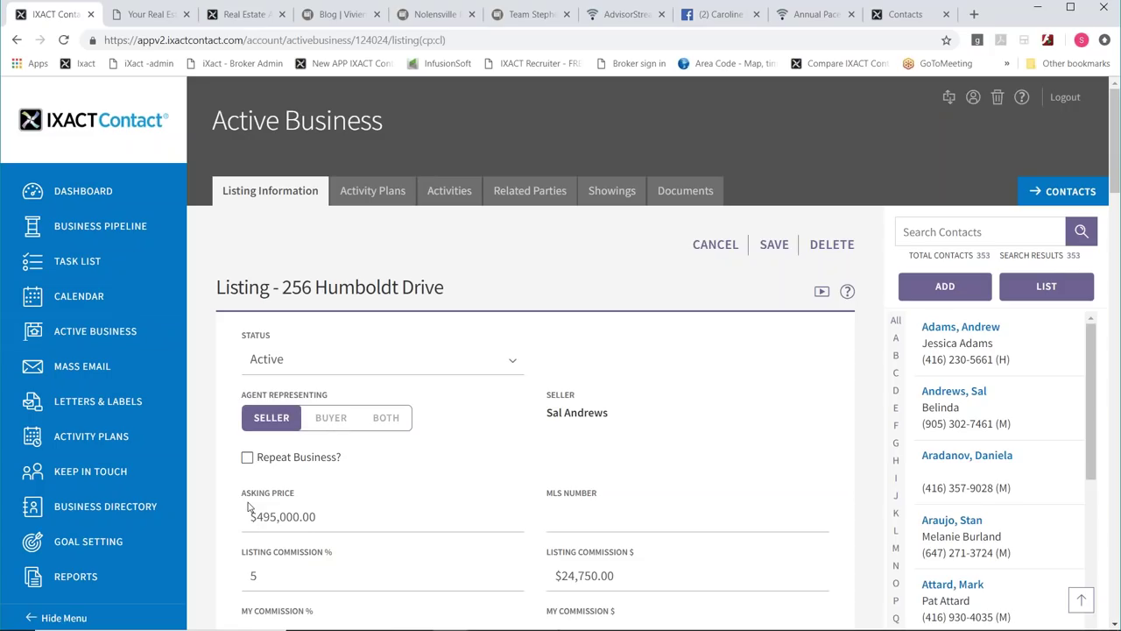
scroll(718, 401, "down", 2)
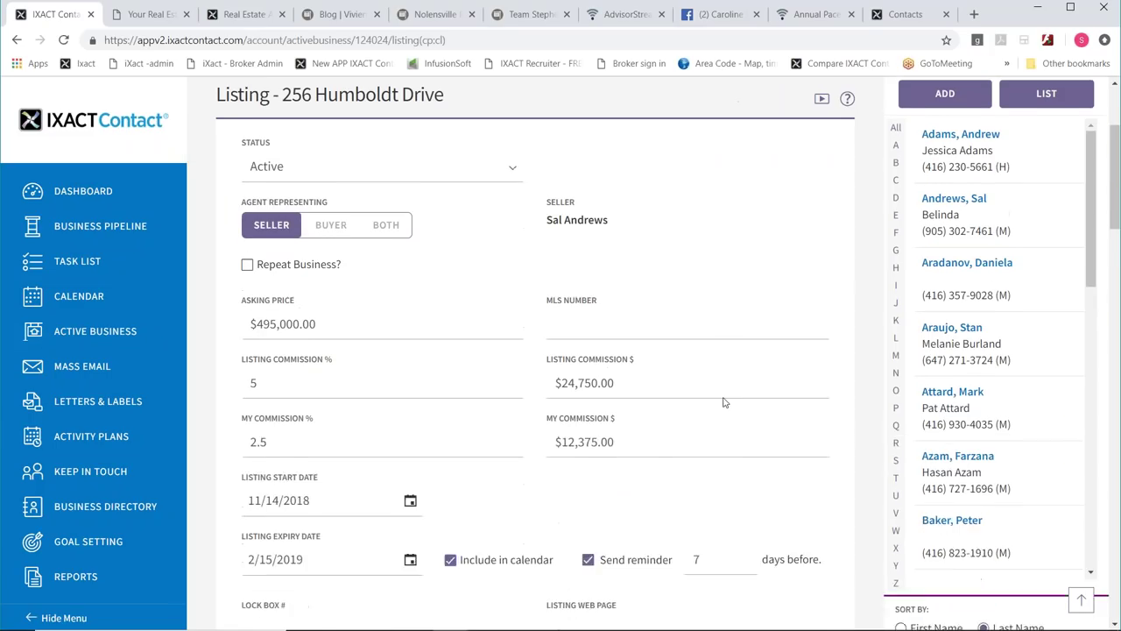
scroll(751, 415, "down", 2)
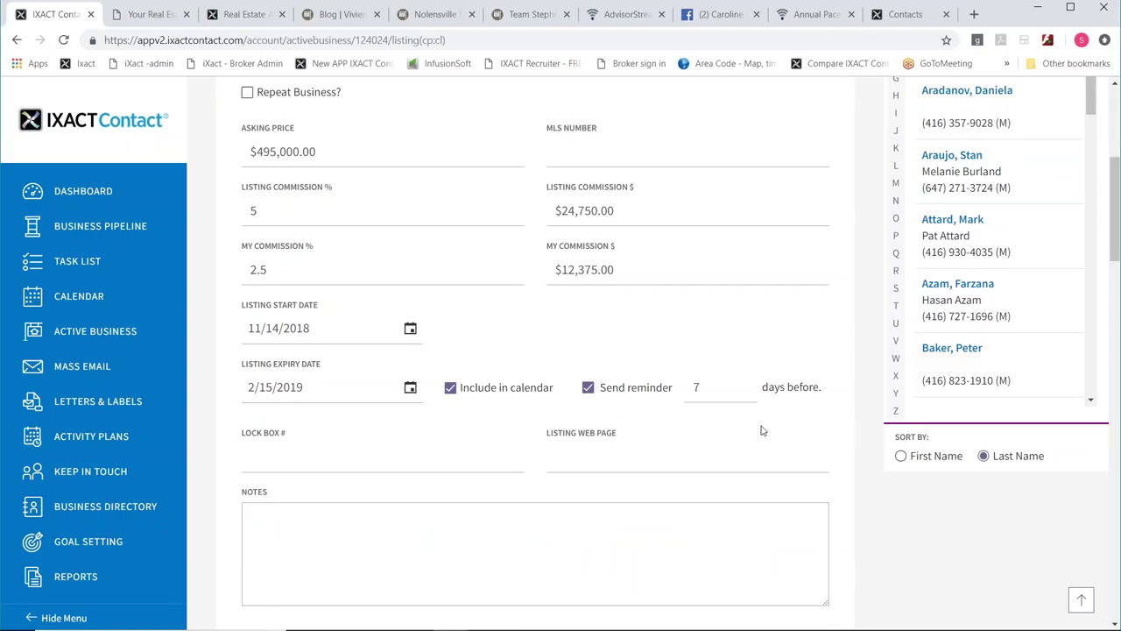
scroll(761, 430, "up", 2)
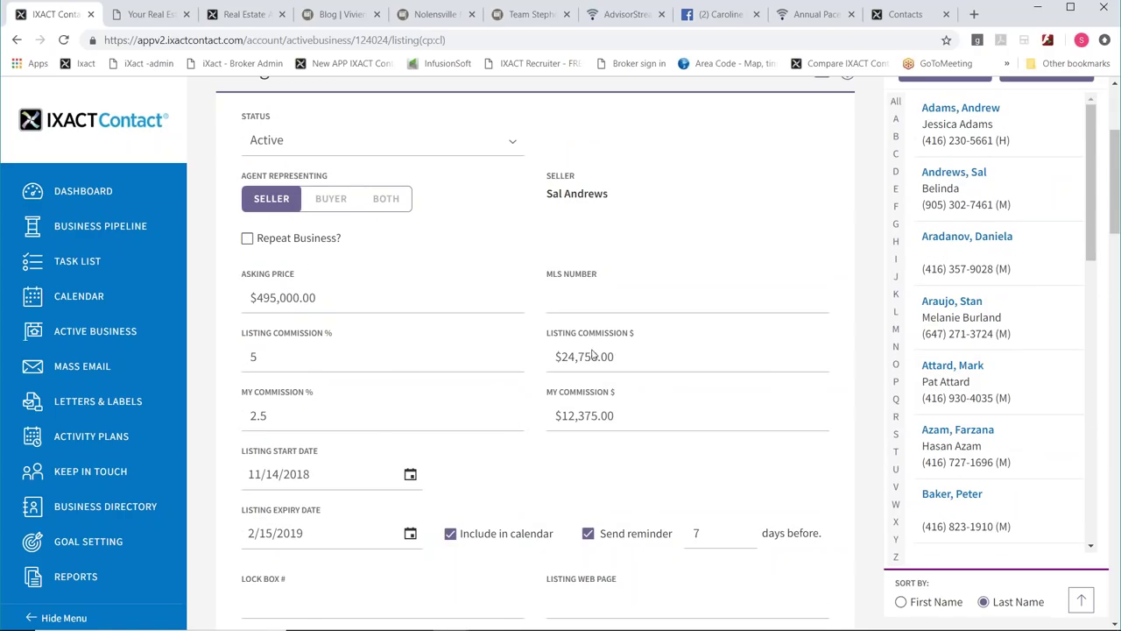
scroll(681, 508, "up", 2)
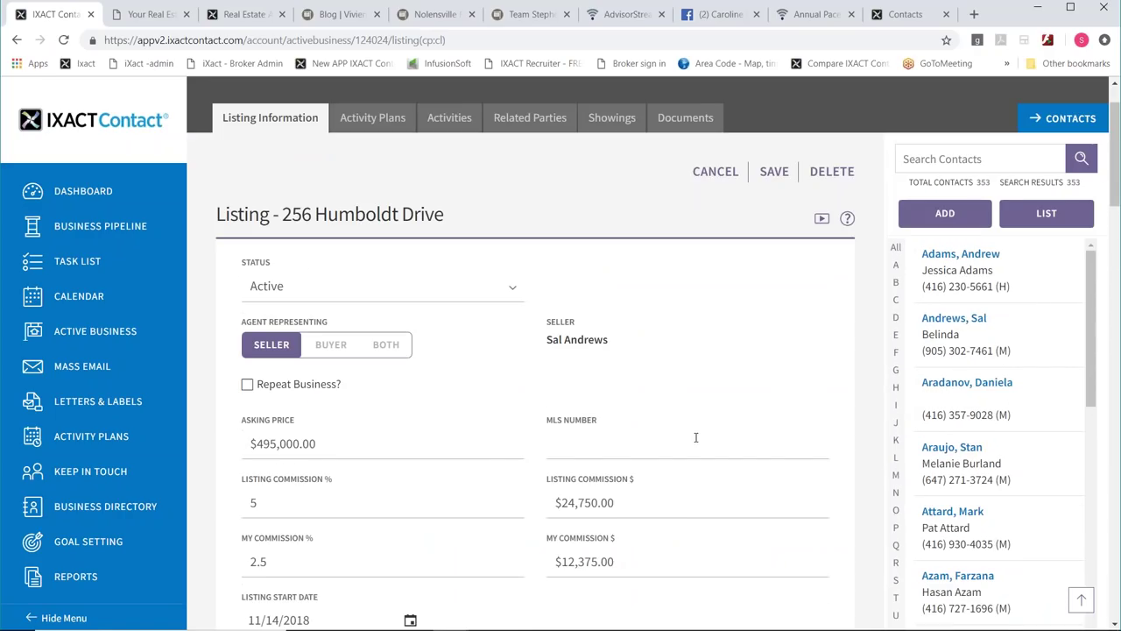
scroll(696, 437, "up", 1)
- Assign the 3 Month New Listing Plan to the listing's seller and create all of its included tasks
left_click(371, 195)
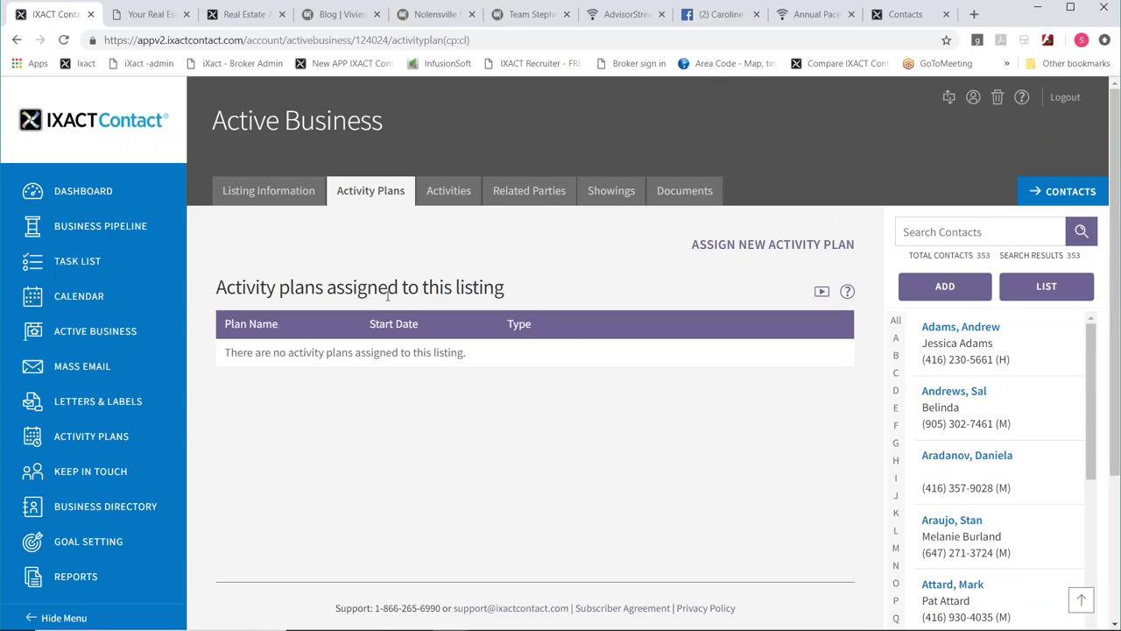
left_click(766, 249)
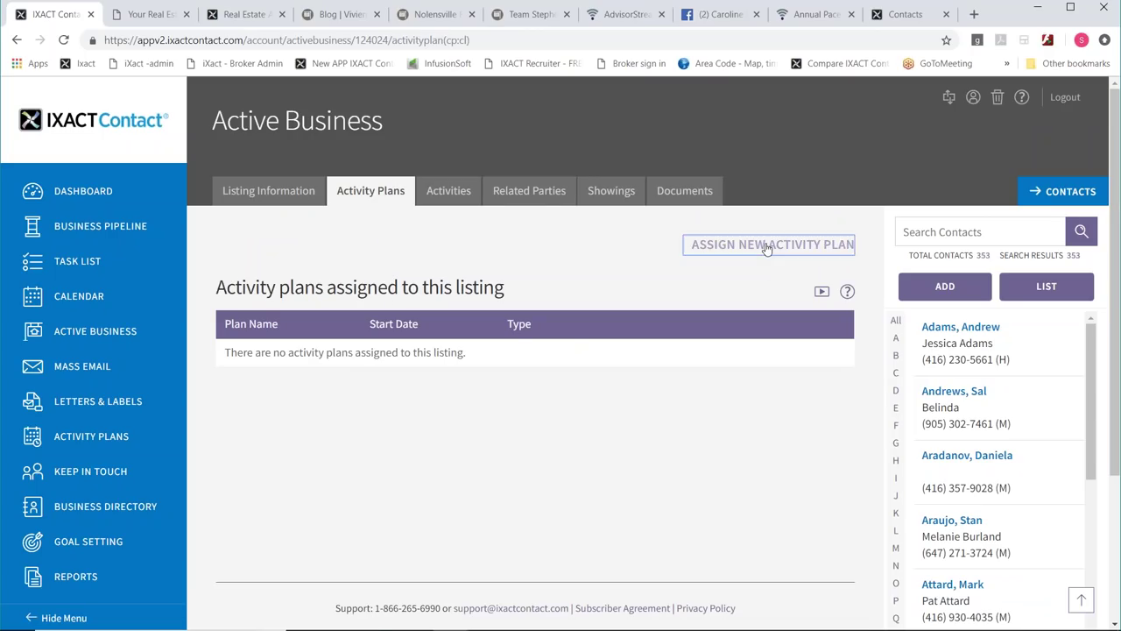
scroll(555, 441, "down", 2)
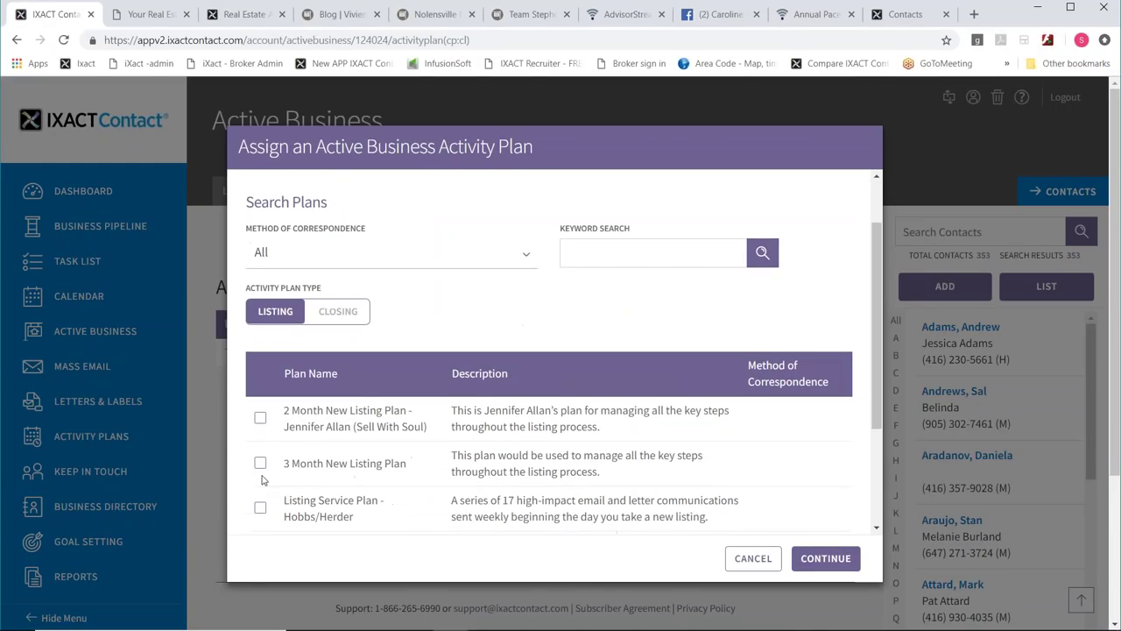
left_click(260, 464)
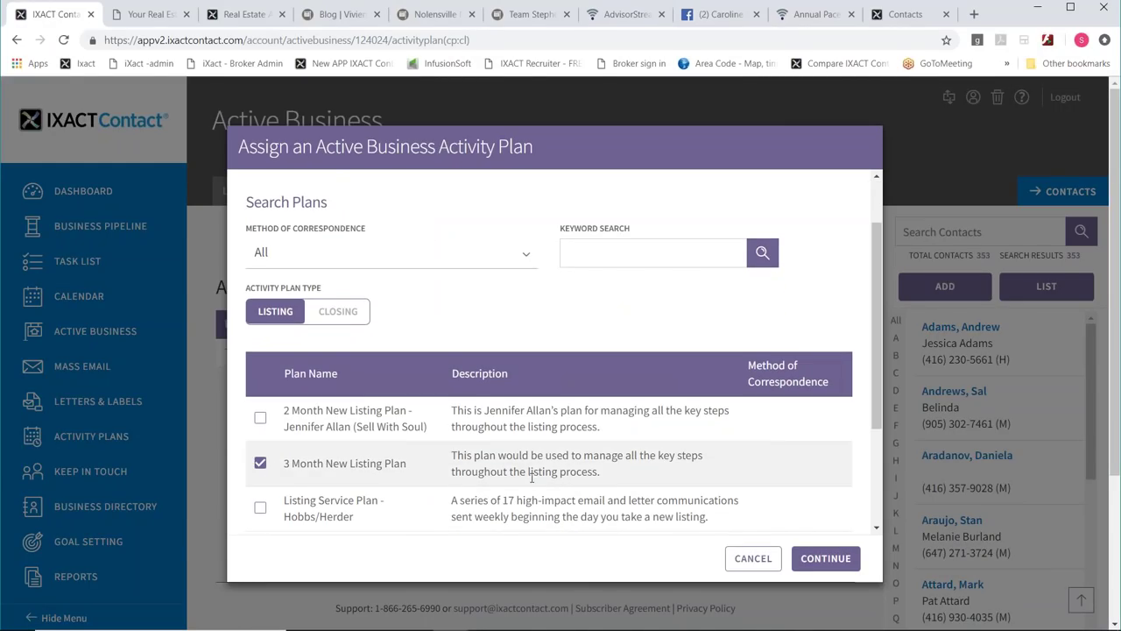
left_click(825, 558)
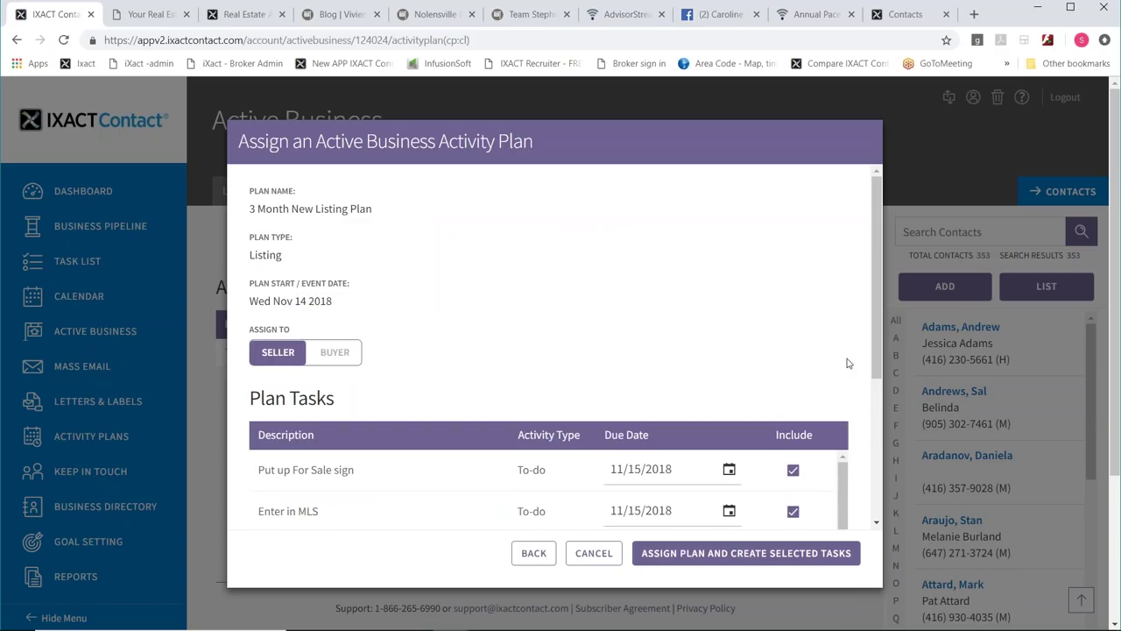
scroll(846, 358, "down", 2)
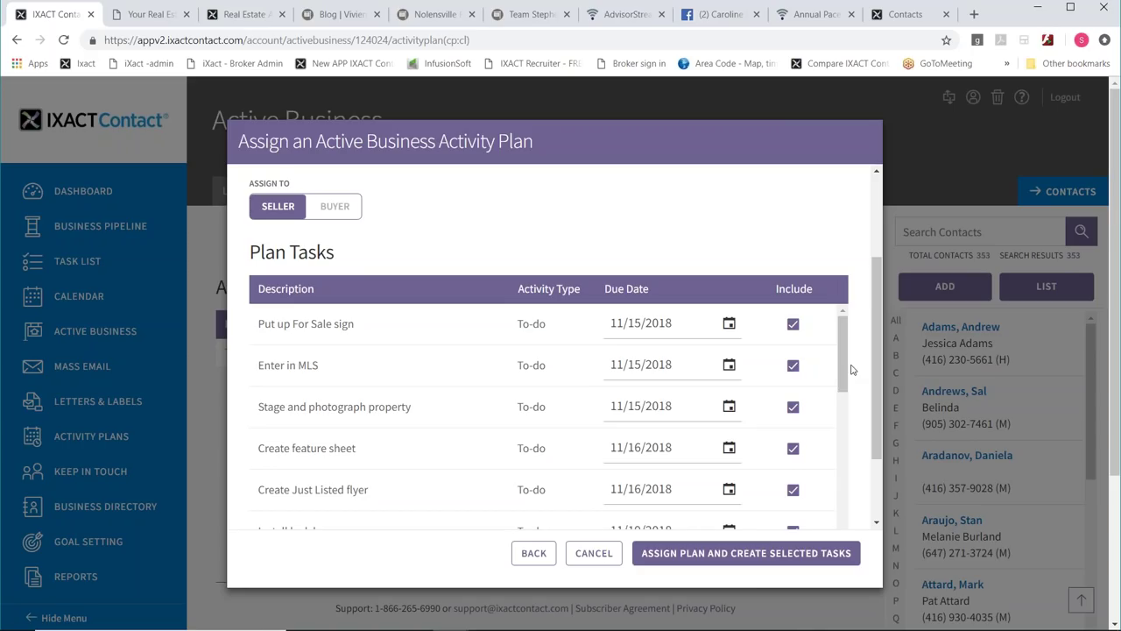
left_click(746, 555)
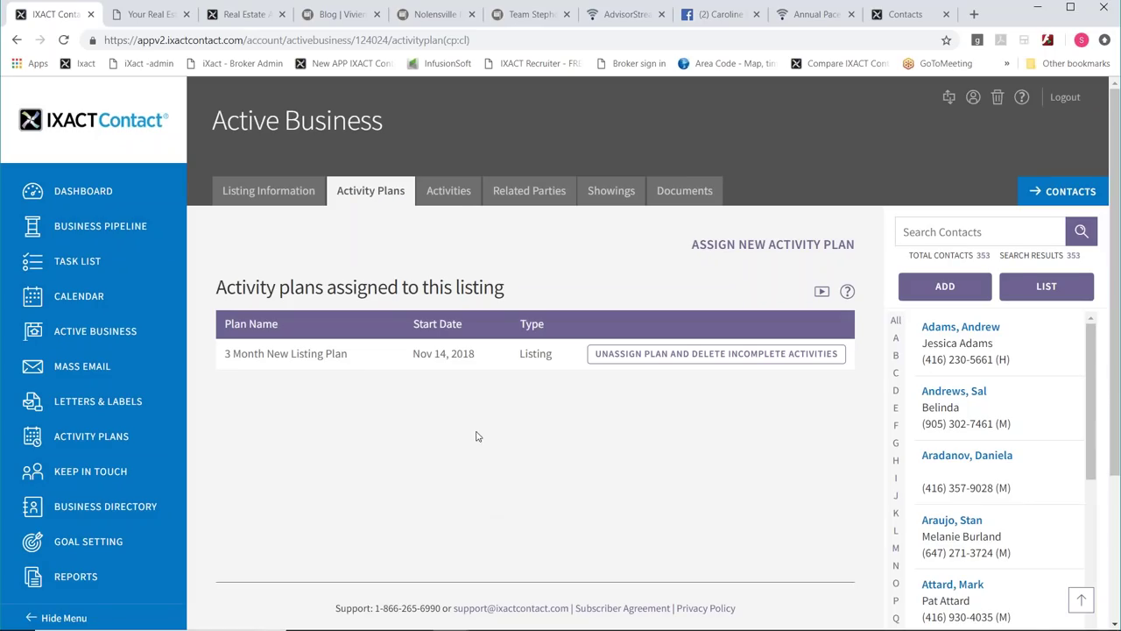
- Show the listing's pending activities, and switch to the mobile version to view its task list
left_click(449, 198)
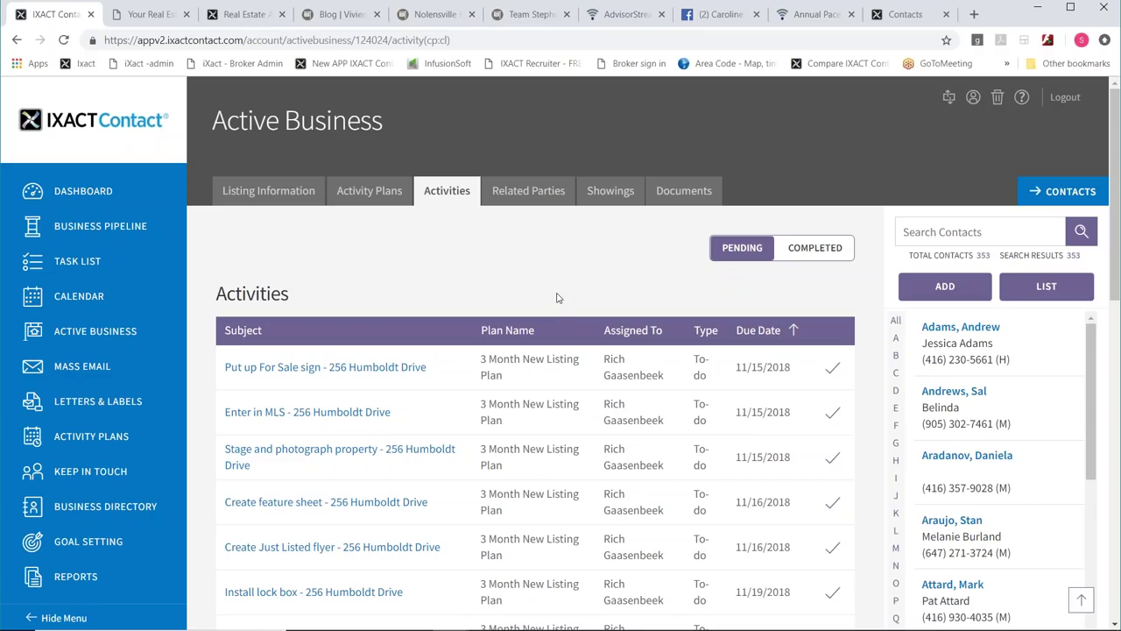
left_click(913, 19)
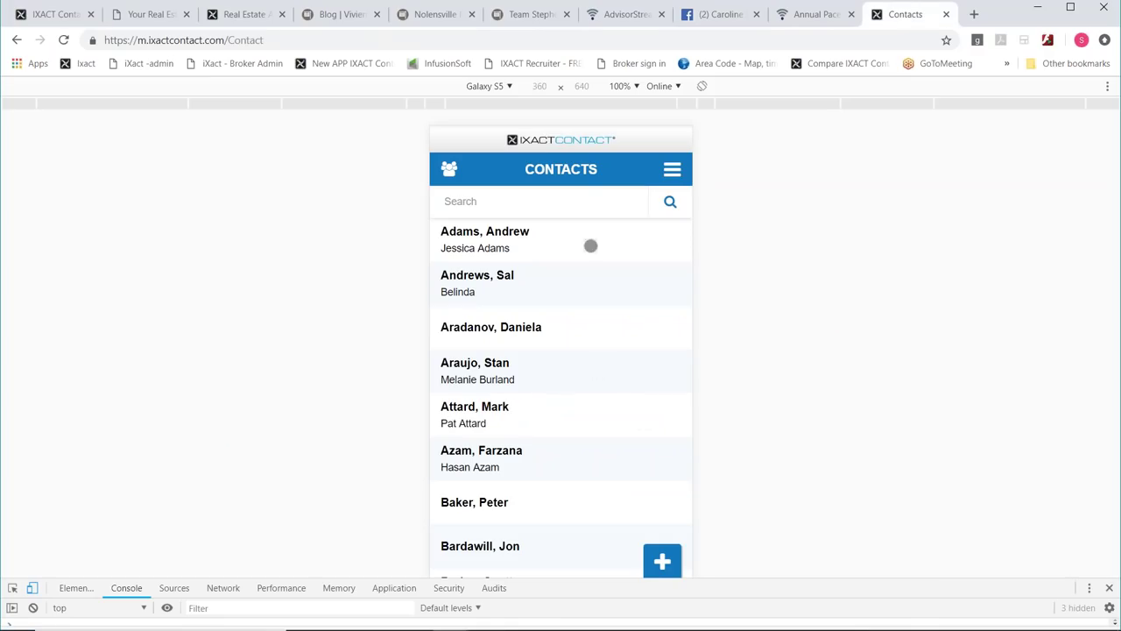
left_click(671, 169)
left_click(672, 264)
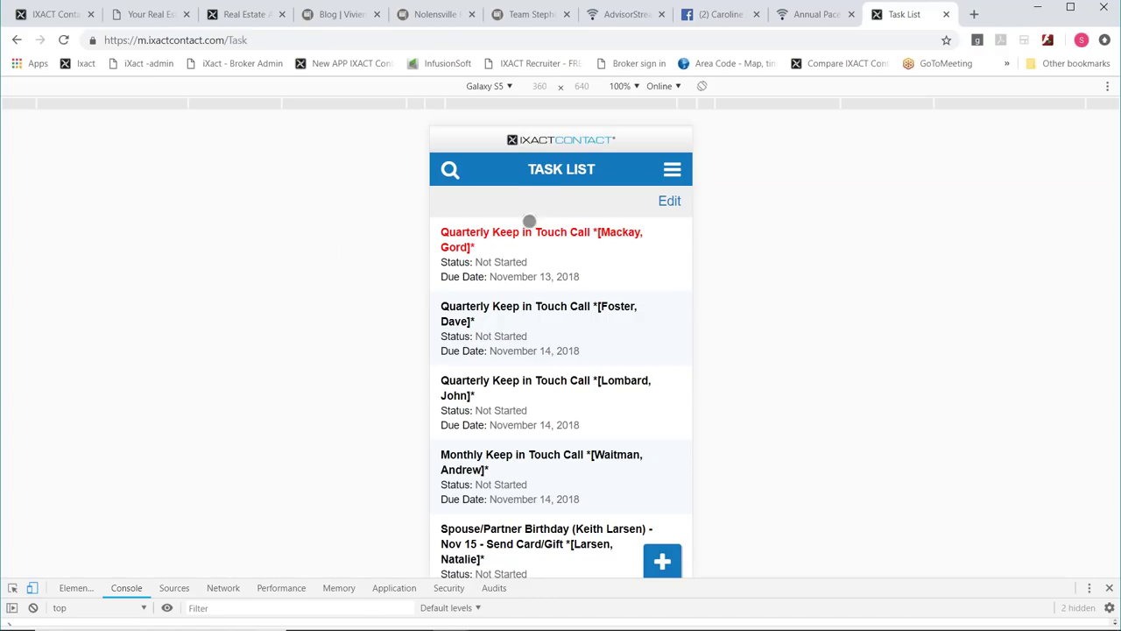
- Return to the listing in the desktop version and show its completed activities
left_click(67, 16)
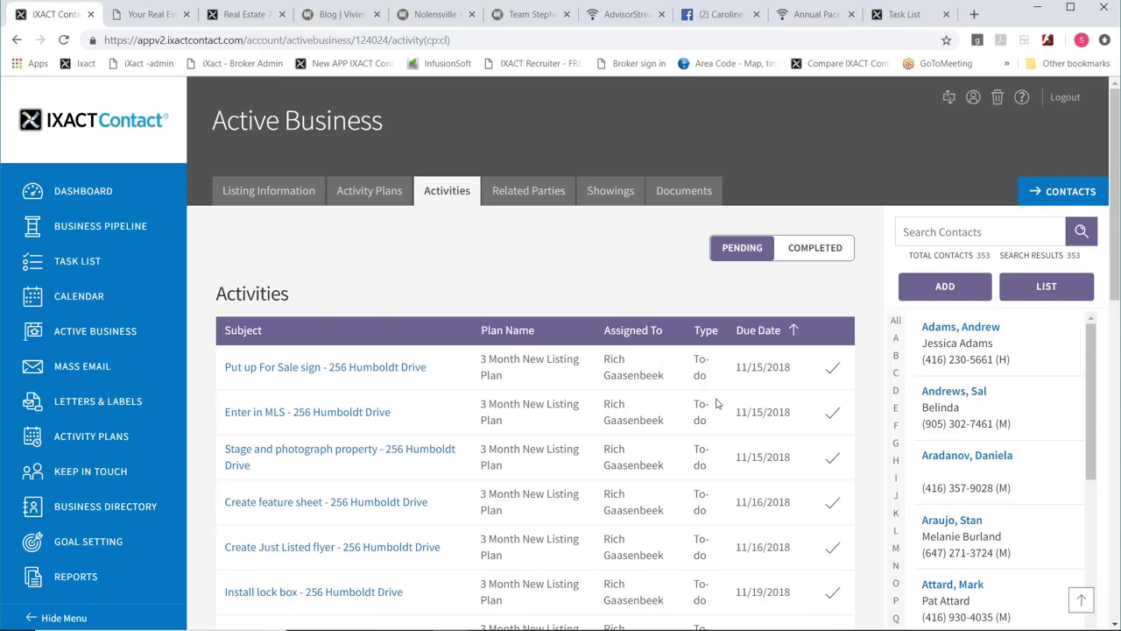
left_click(802, 254)
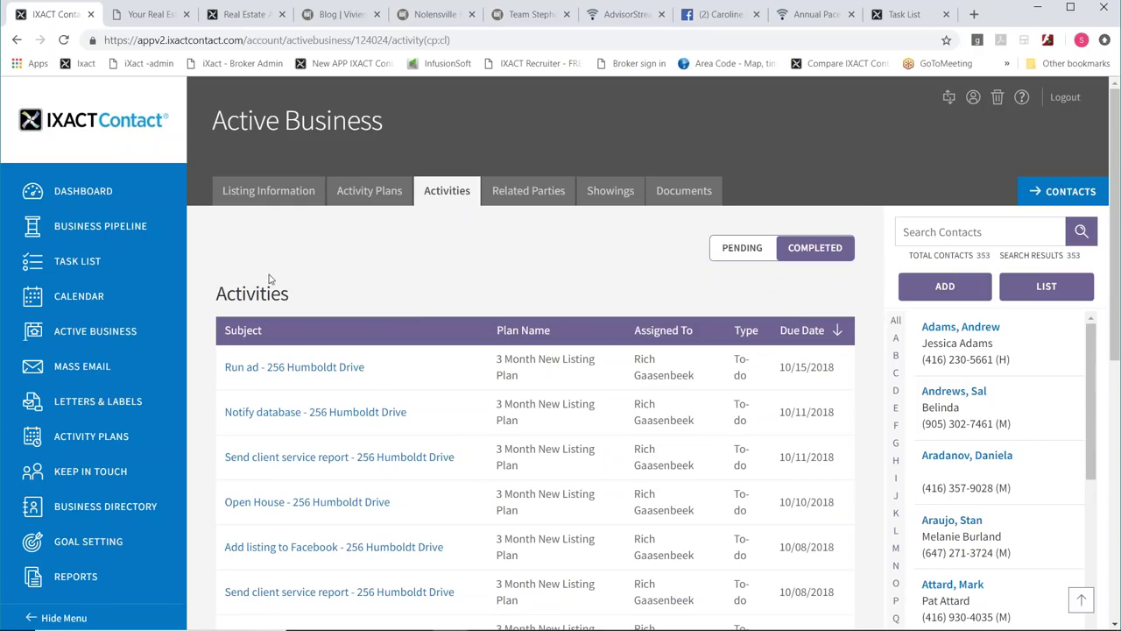
- Open the Listing Service Report for the active listing expiring 02/15/2019 and review its showings and completed activities
left_click(70, 331)
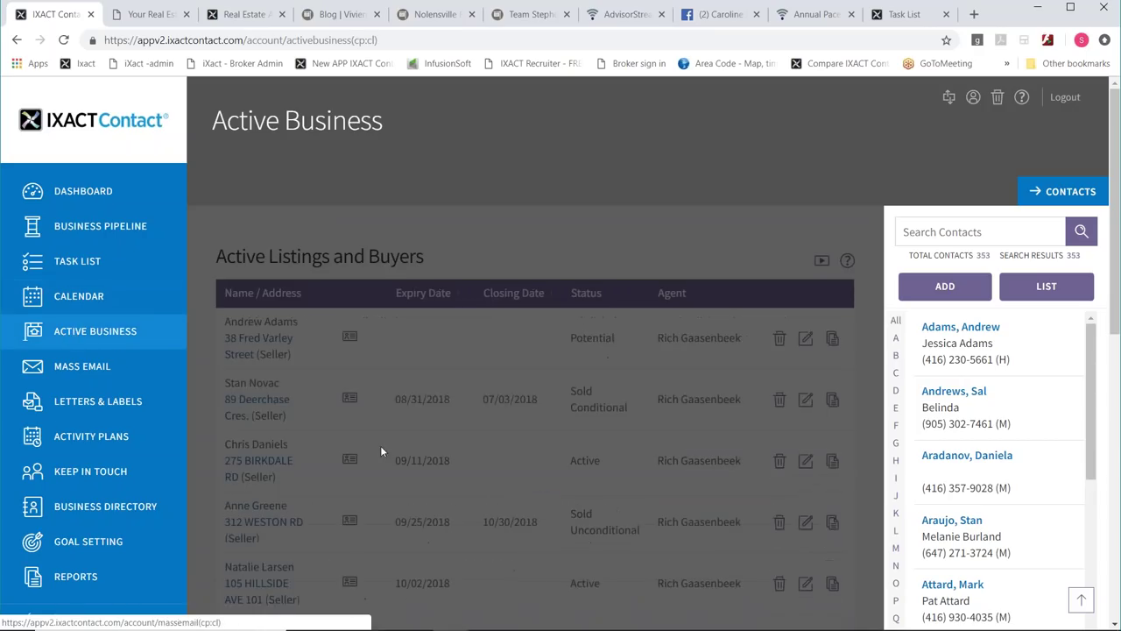
scroll(461, 420, "down", 3)
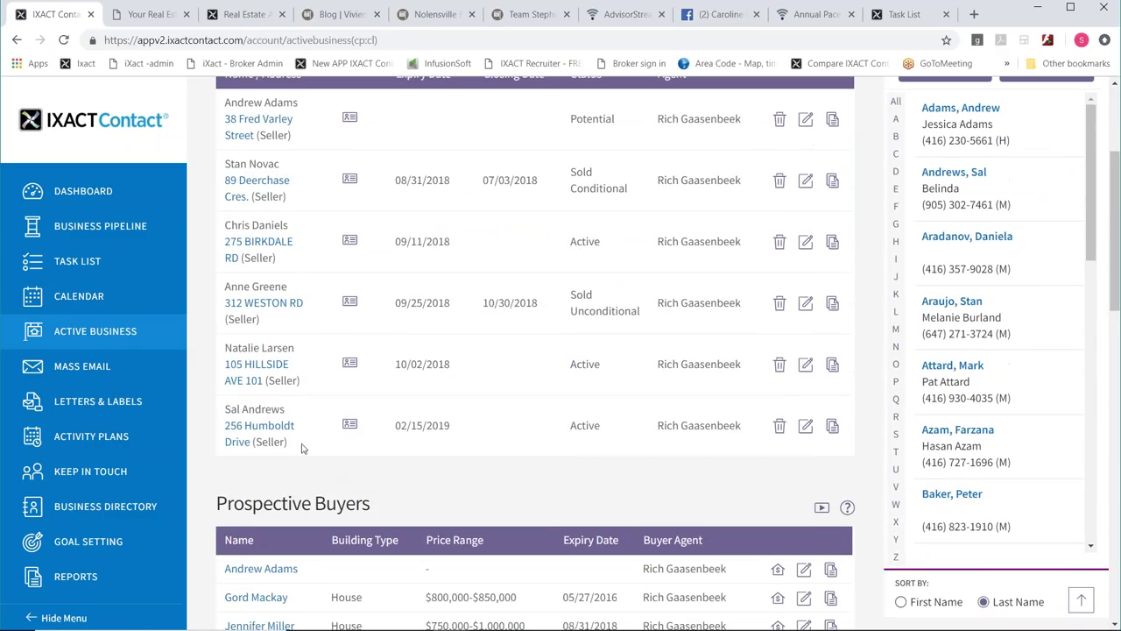
left_click(832, 427)
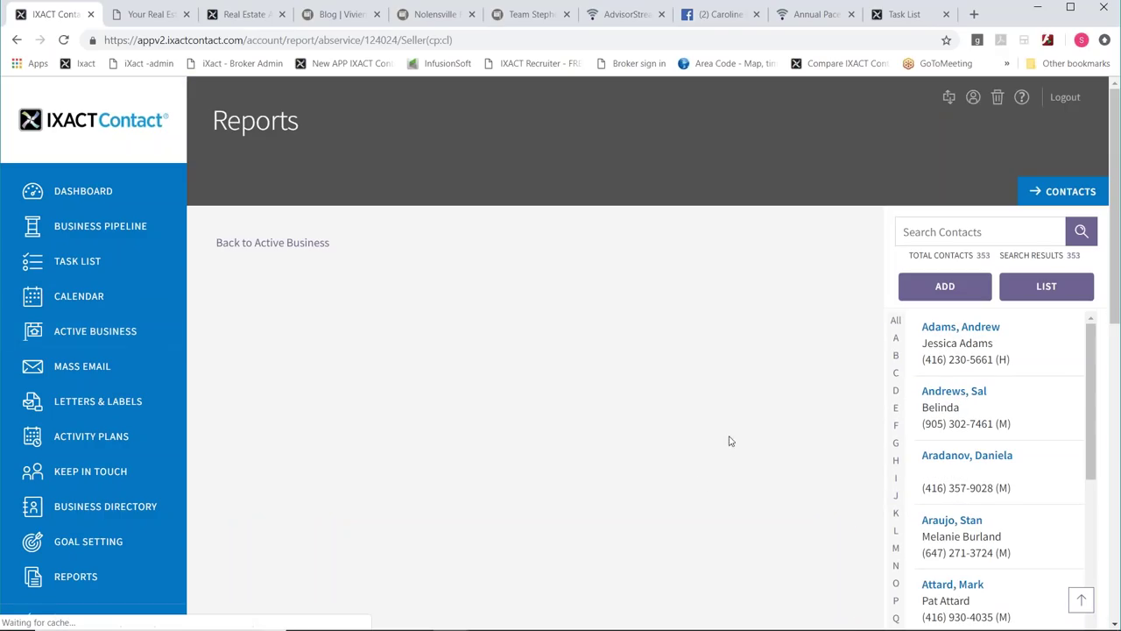
scroll(575, 383, "down", 5)
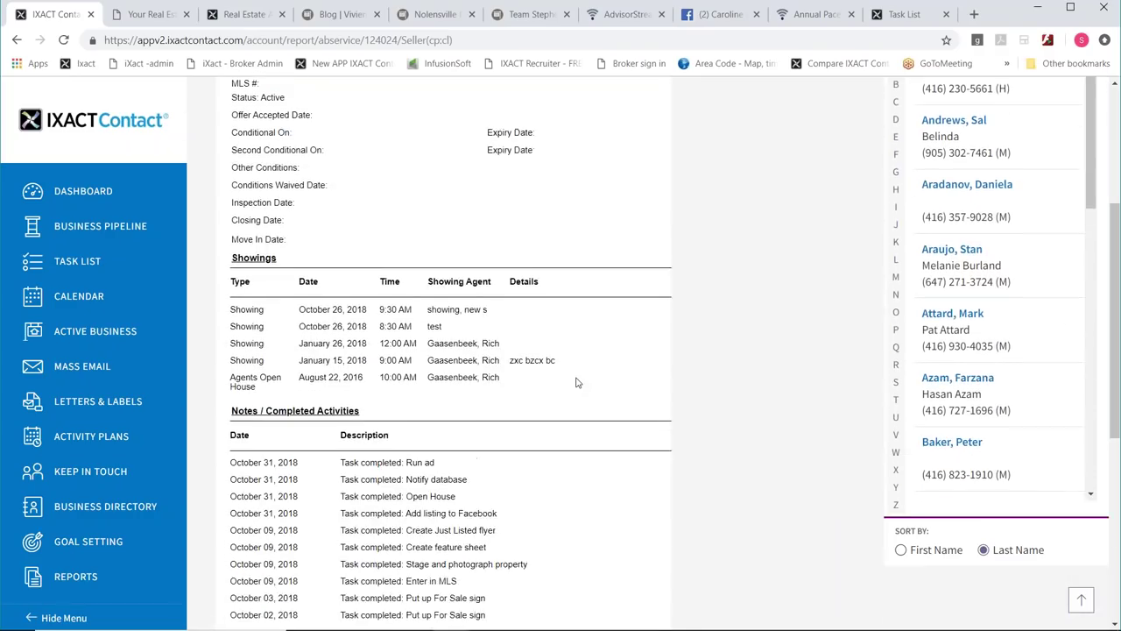
scroll(574, 385, "down", 1)
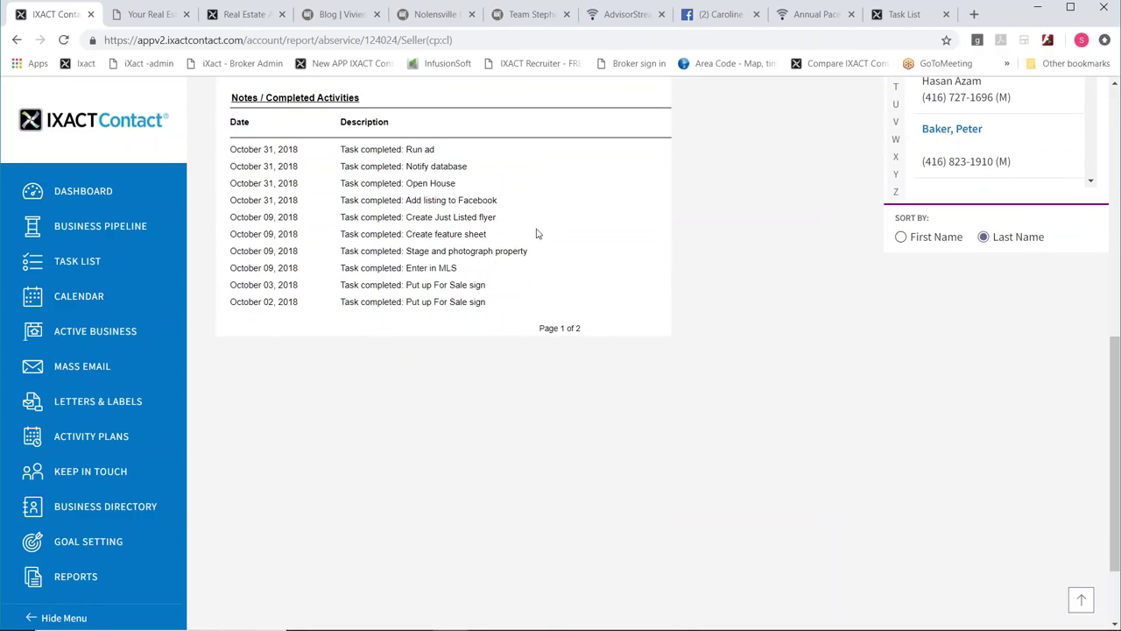
scroll(383, 380, "up", 5)
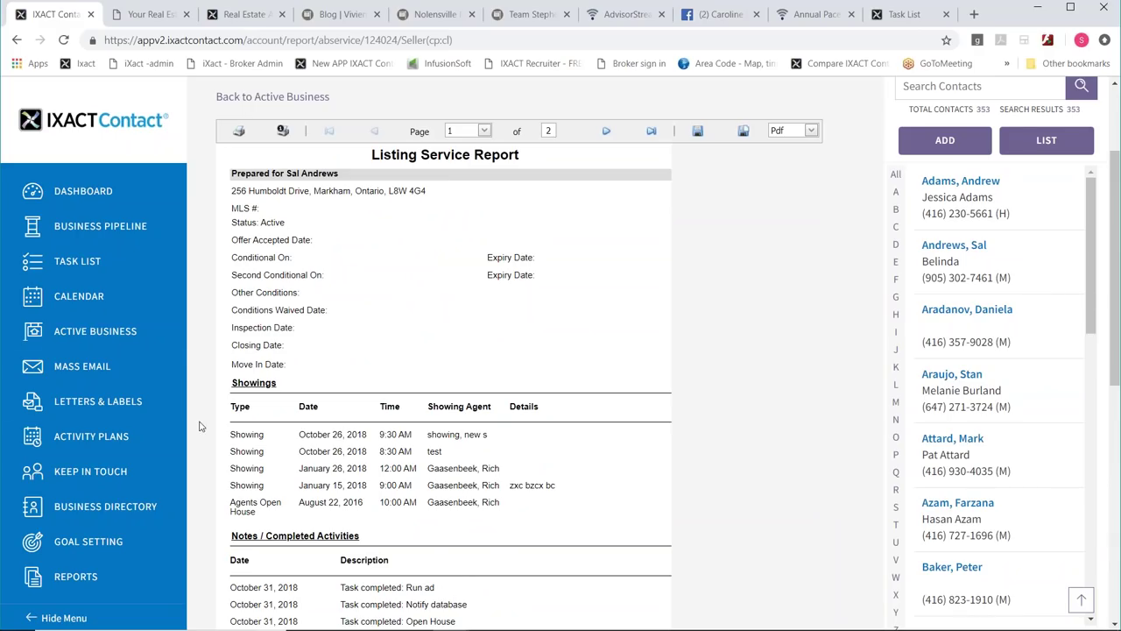
- Open the assigned activity plans of the Sold Unconditional active business listing that closes on 10/30/2018
left_click(109, 340)
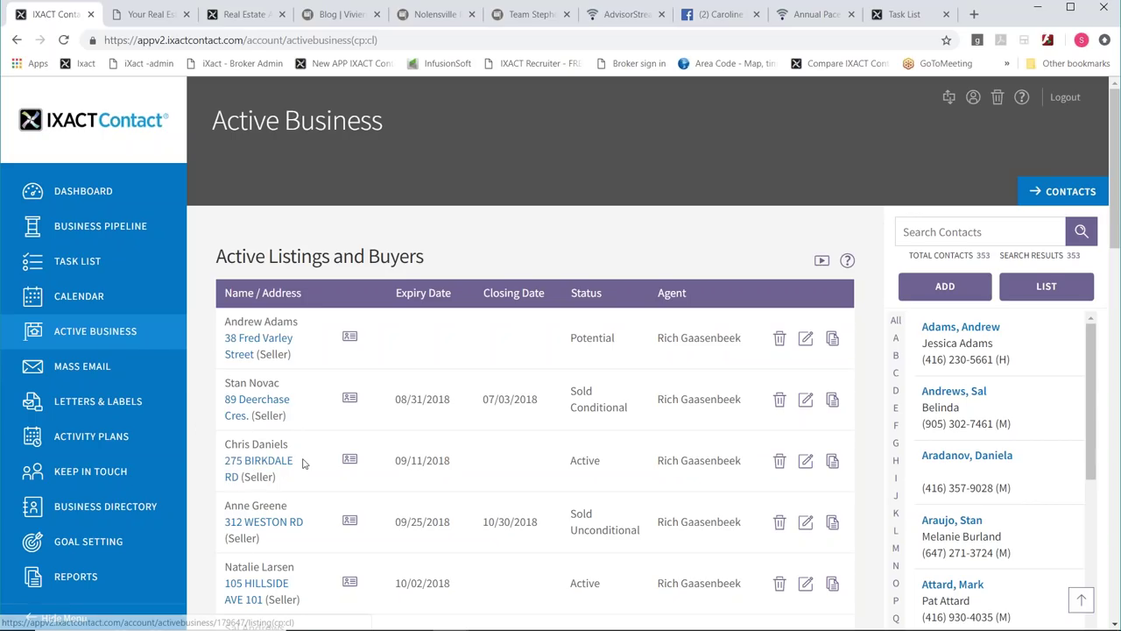
left_click(263, 521)
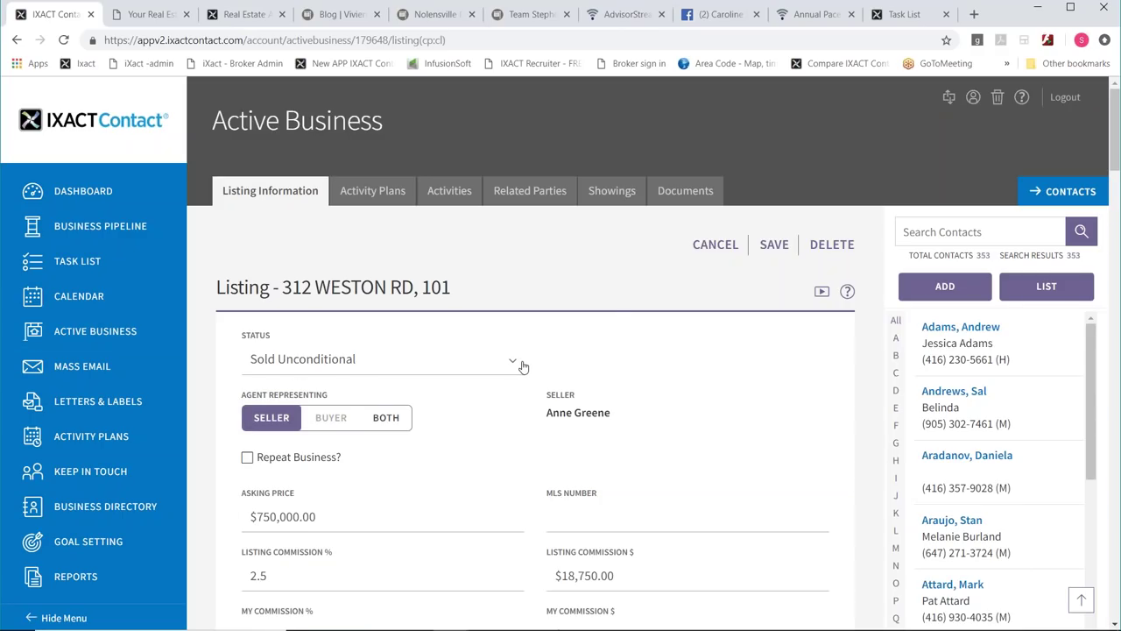
left_click(391, 192)
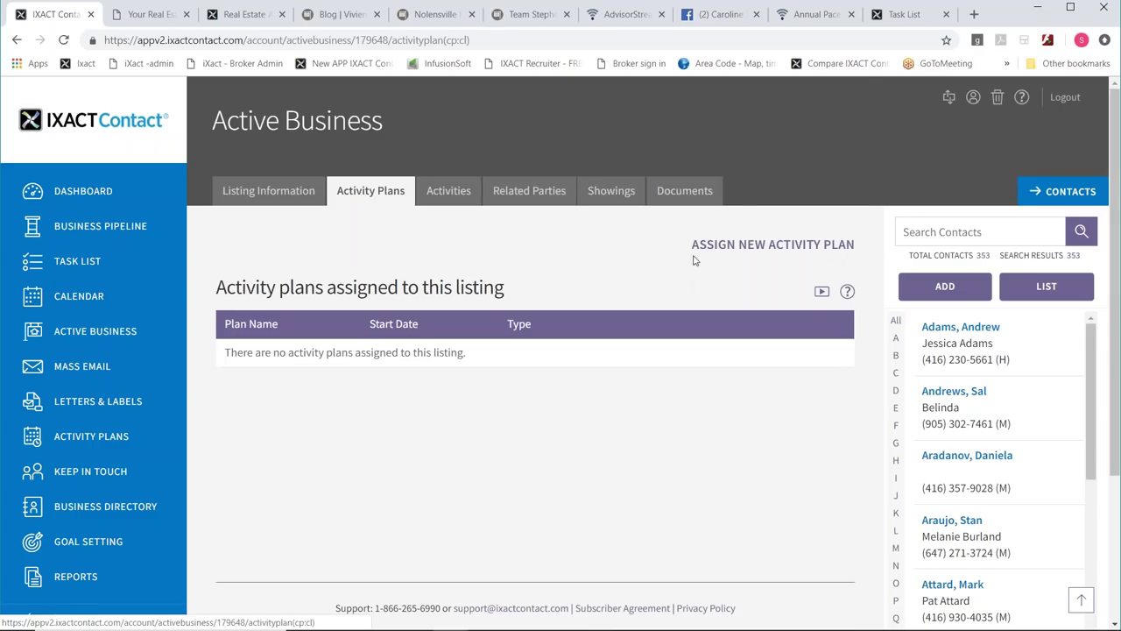
- Assign the Listing Closing Plan to the listing's seller and create all of its included tasks
left_click(727, 244)
scroll(427, 501, "down", 2)
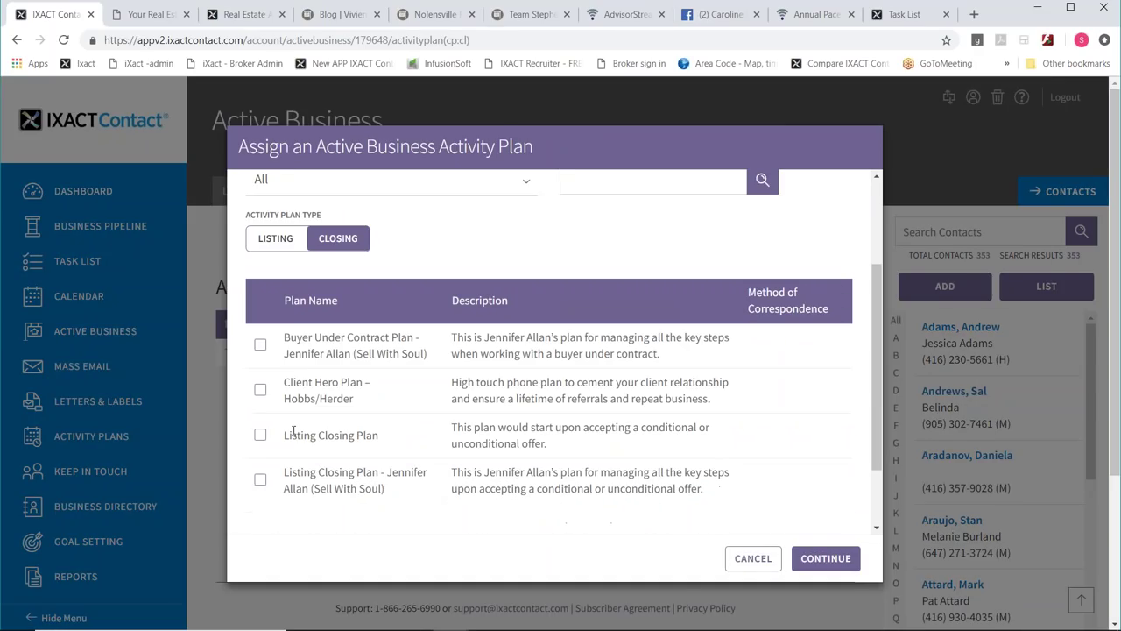
left_click(261, 436)
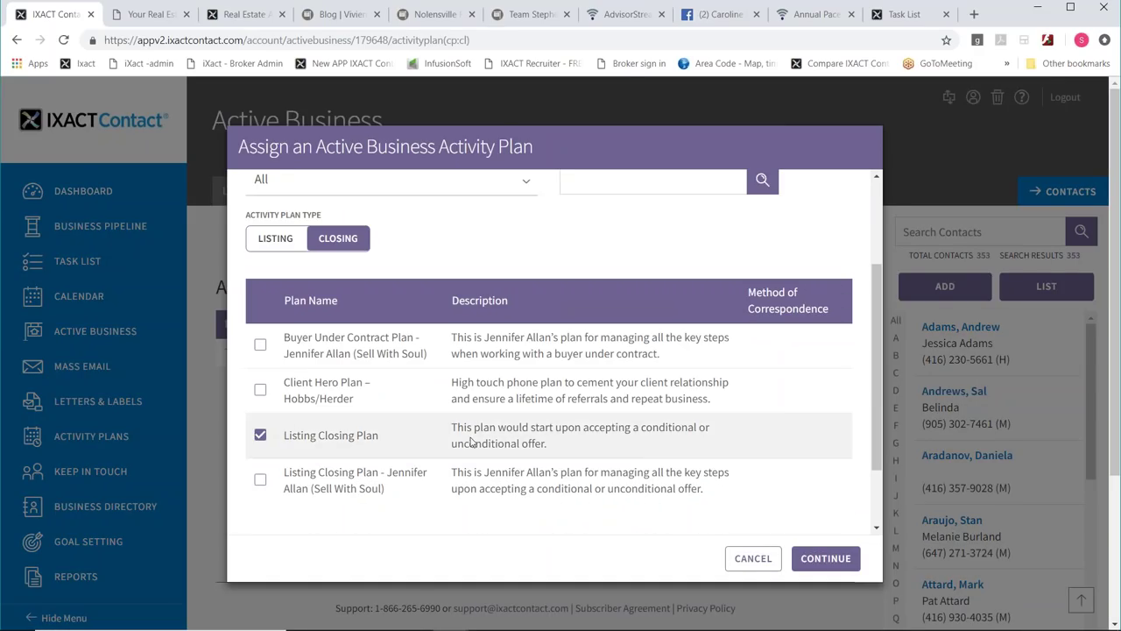
left_click(825, 558)
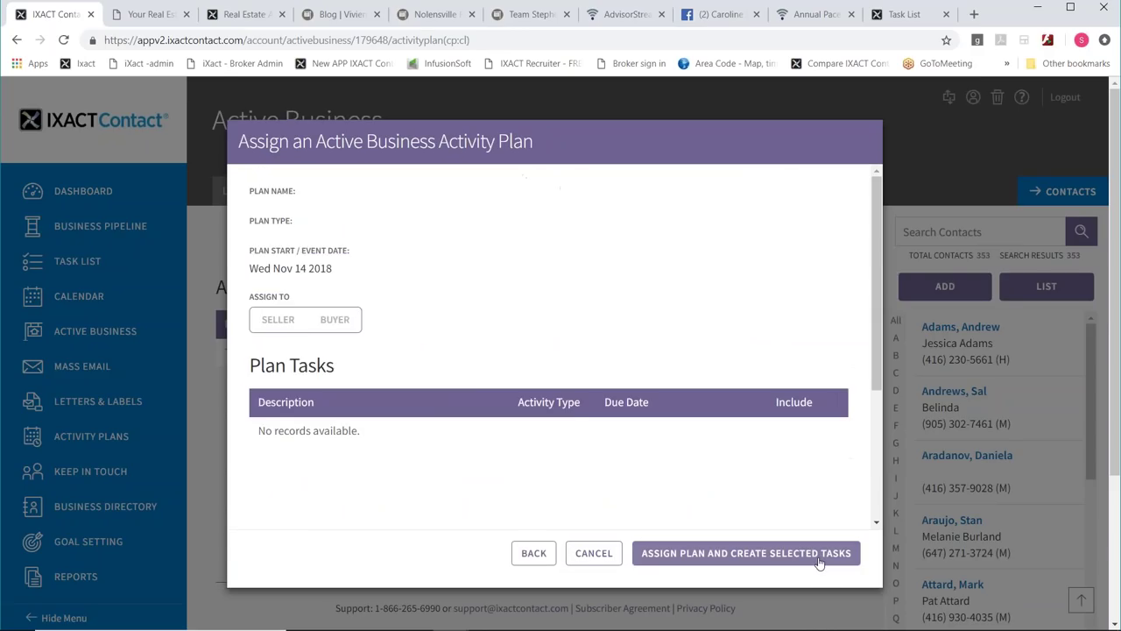
scroll(747, 405, "down", 2)
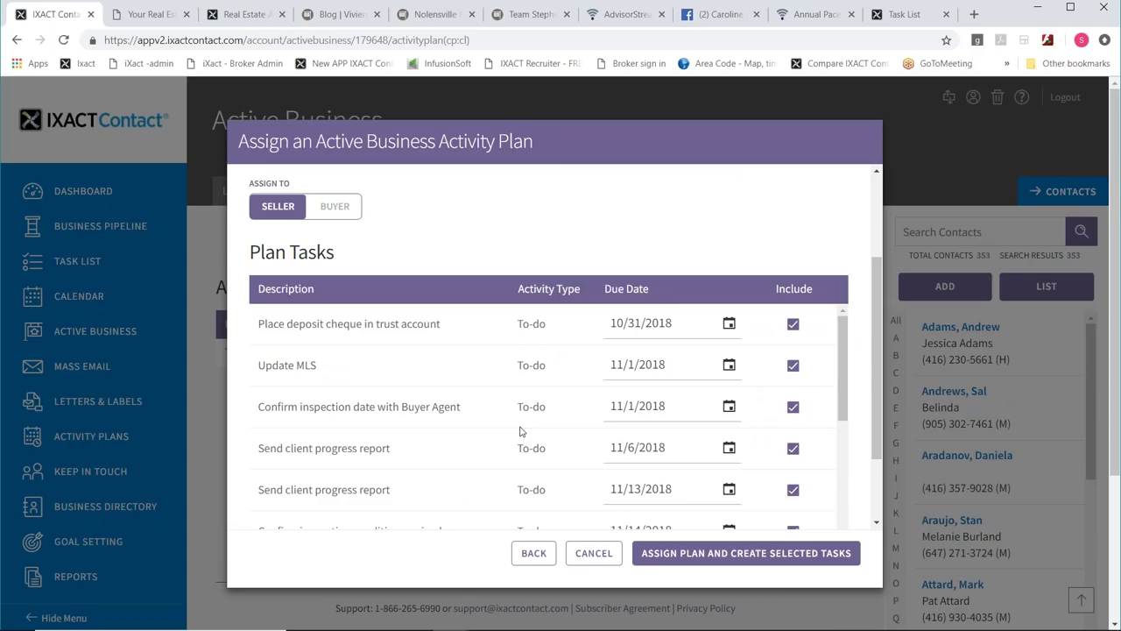
scroll(486, 329, "down", 1)
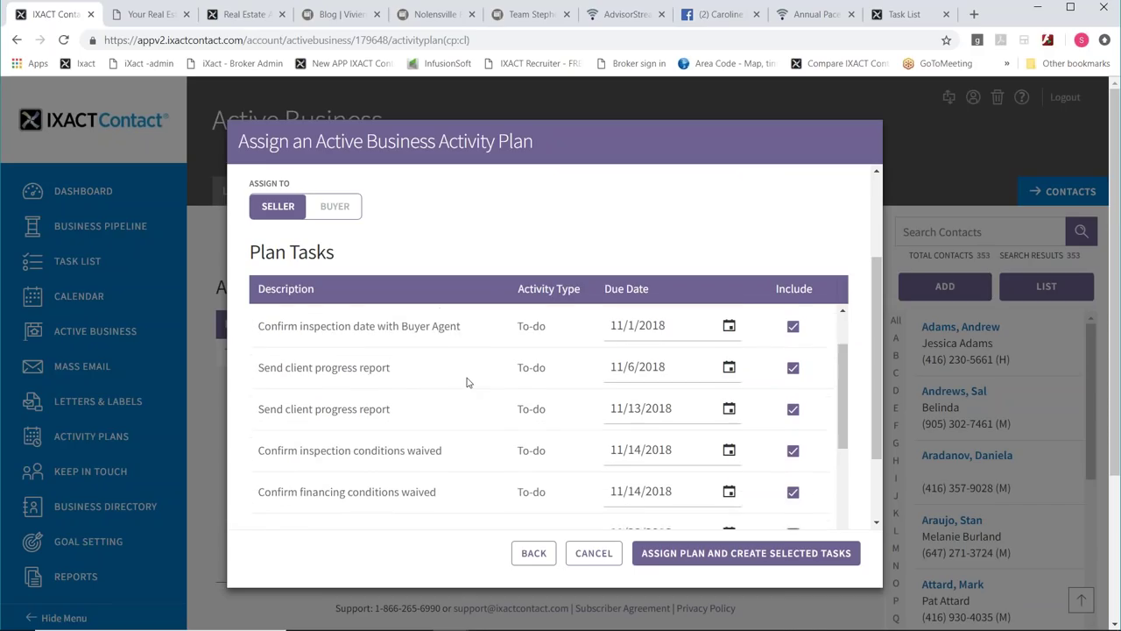
scroll(467, 382, "down", 4)
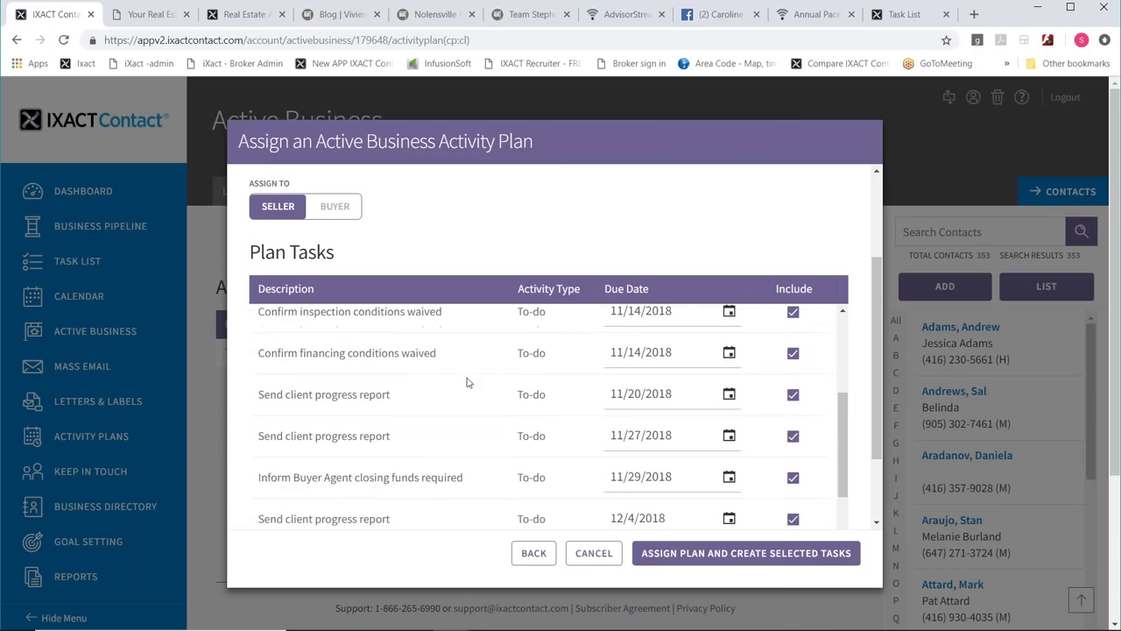
left_click(687, 552)
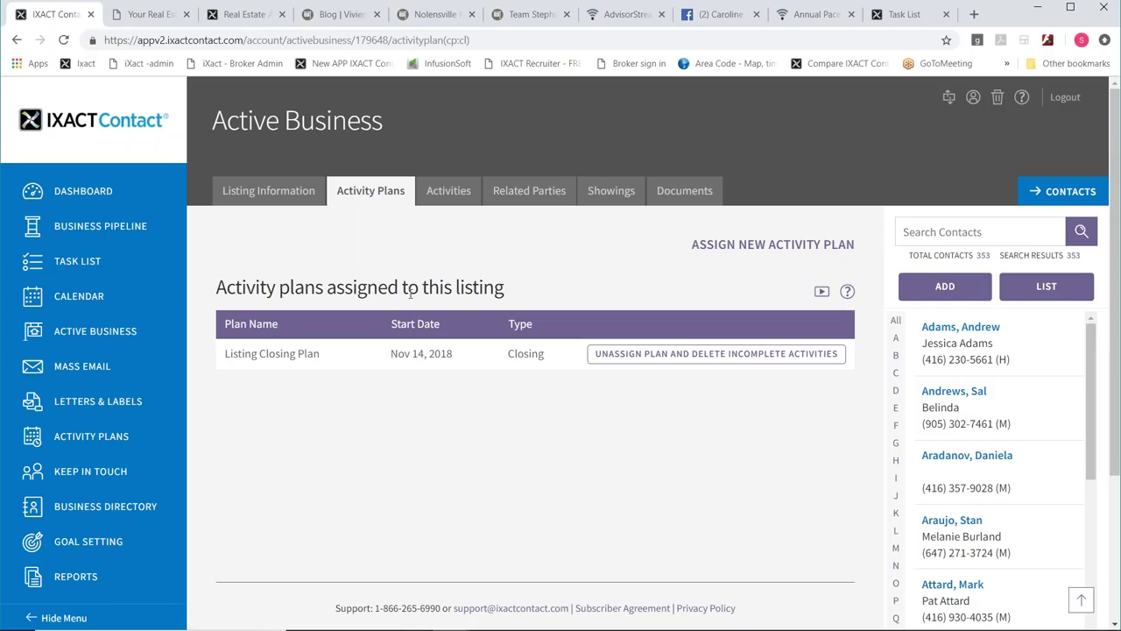
- Show today's tasks on the dashboard, and switch to the webinar presentation in PowerPoint
left_click(135, 193)
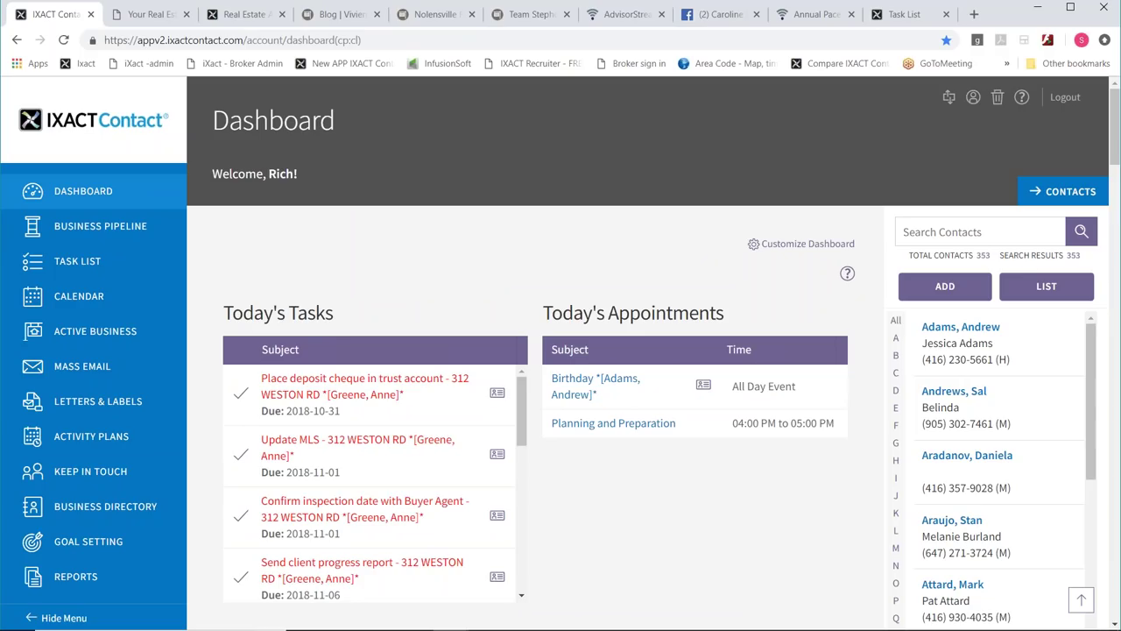
mouse_move(421, 622)
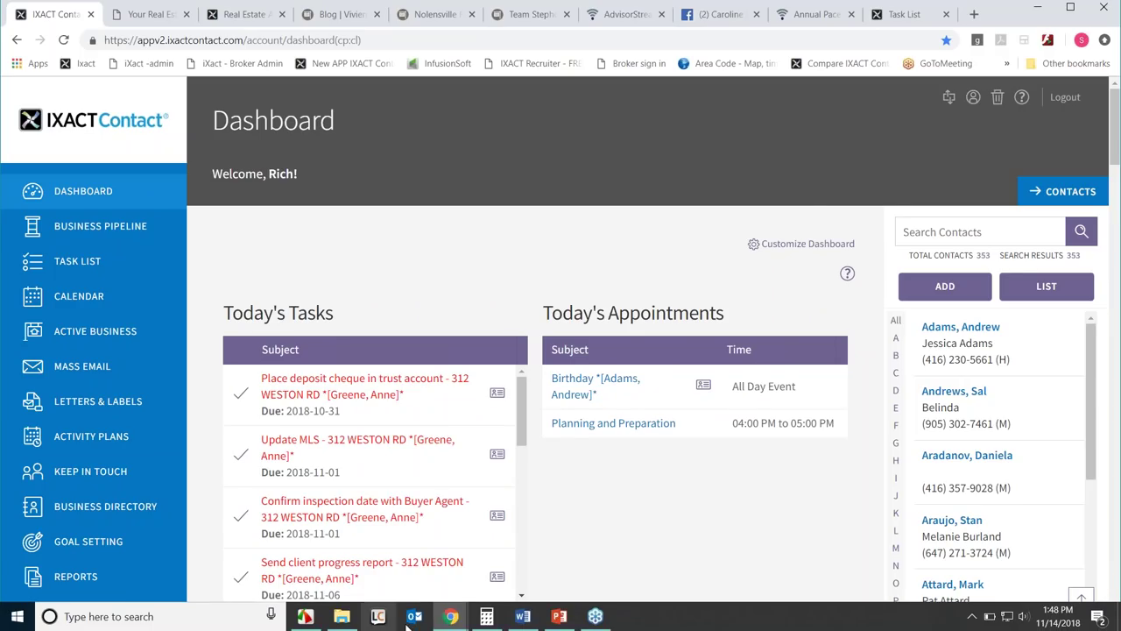
left_click(550, 618)
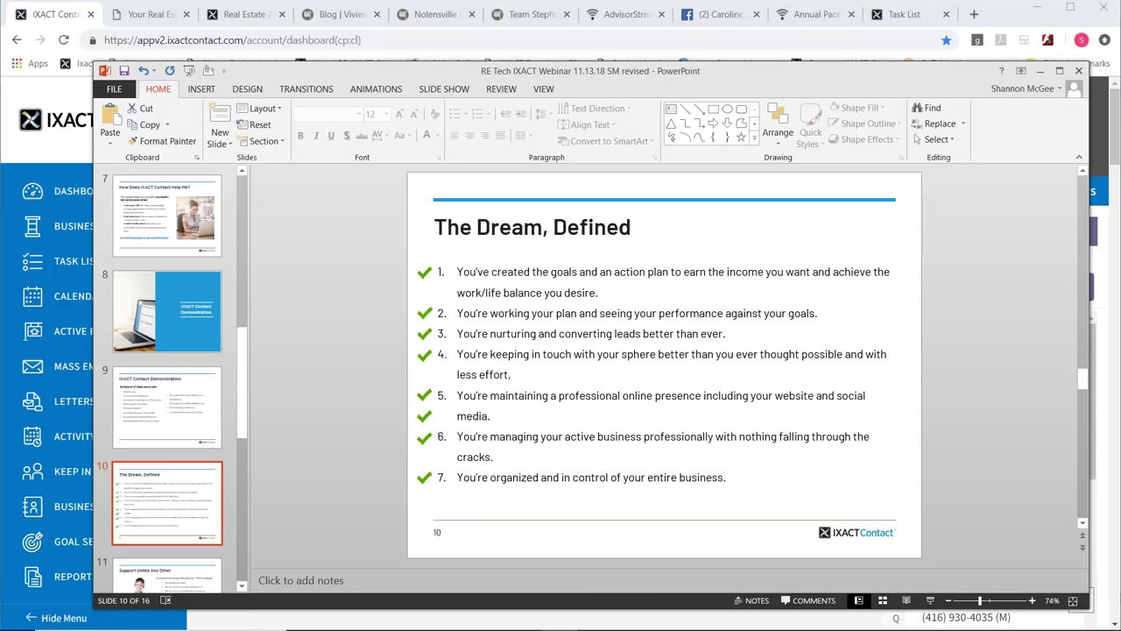
- Run the presentation as a slide show and advance to slide 10, "The Dream, Defined"
left_click(187, 71)
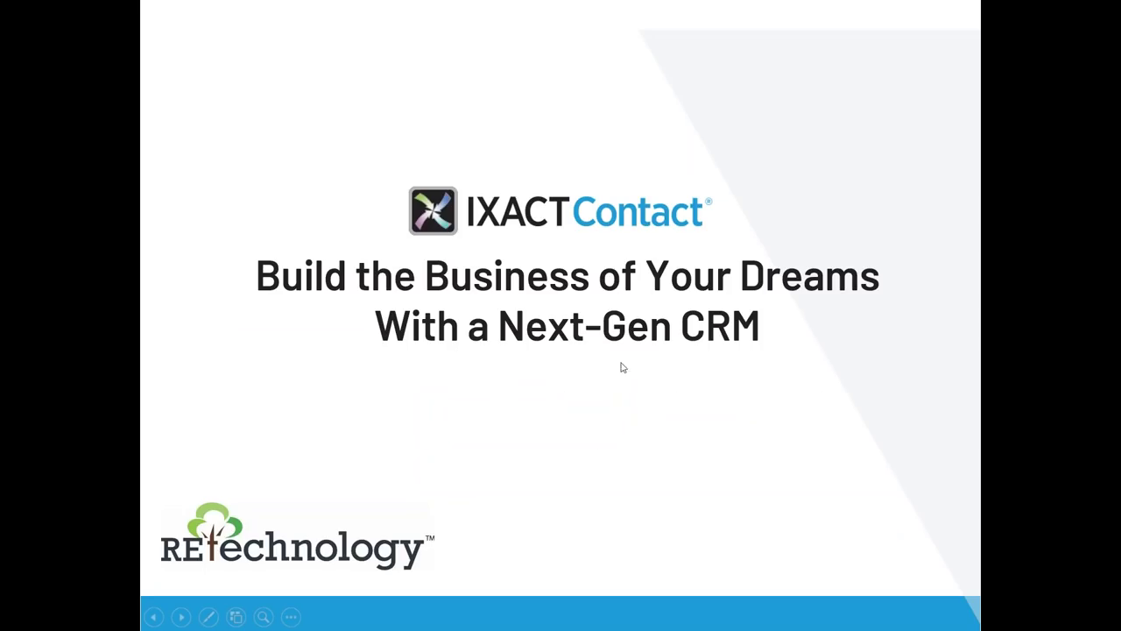
key("Escape")
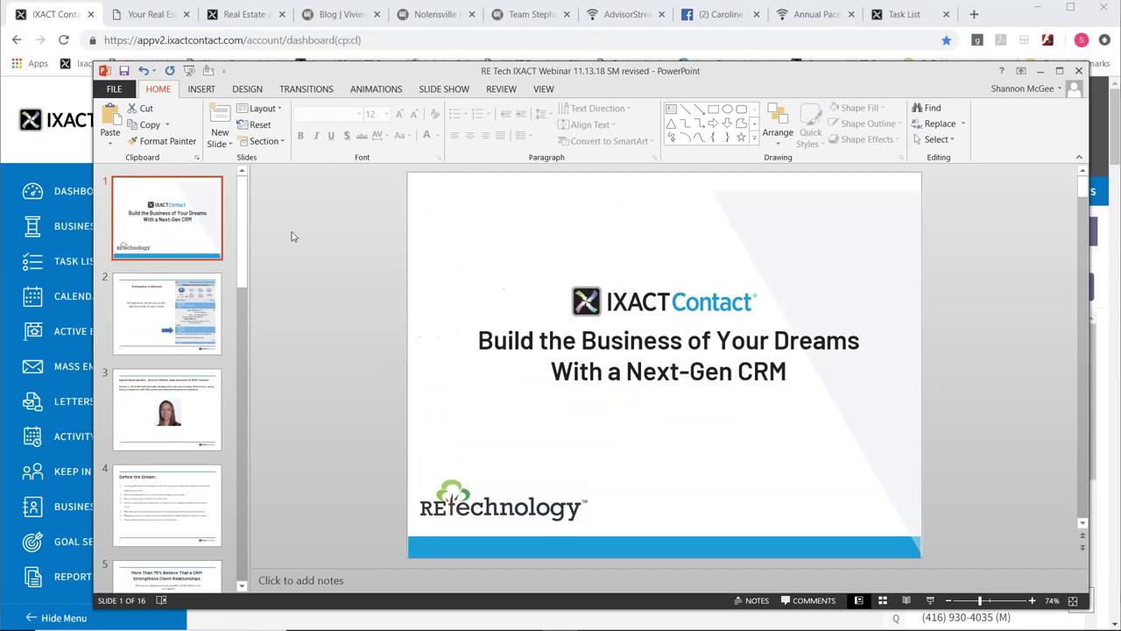
left_click(448, 90)
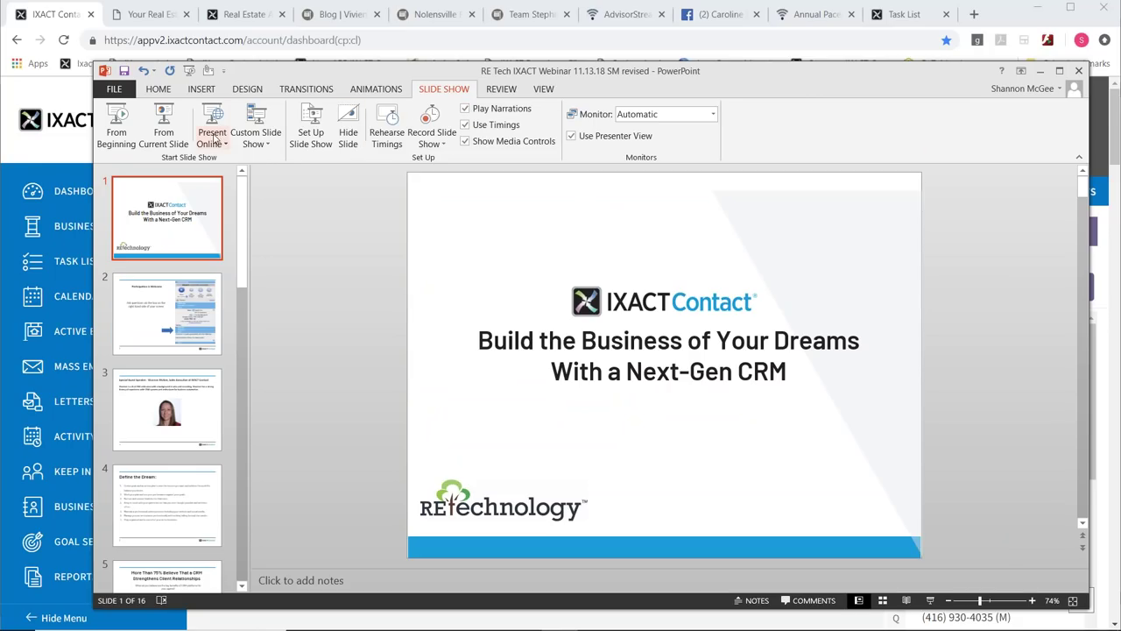
left_click(163, 122)
key("Right")
key("Right")
key("Right")
key("Right")
key("Right")
key("Right")
key("Right")
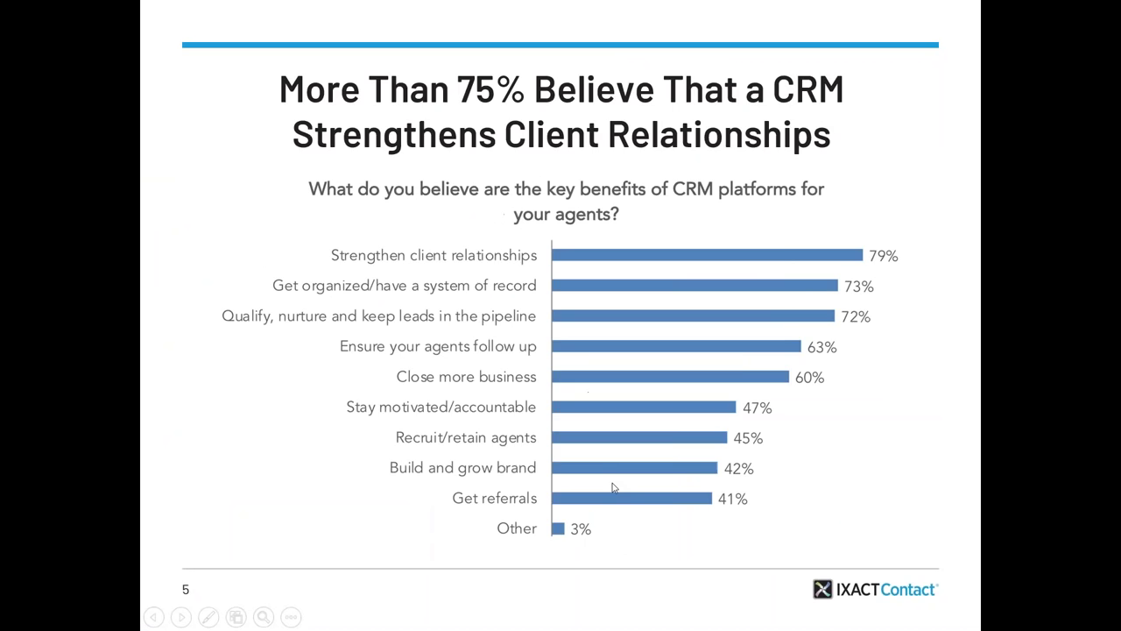
key("Right")
key("Right")
key("Right")
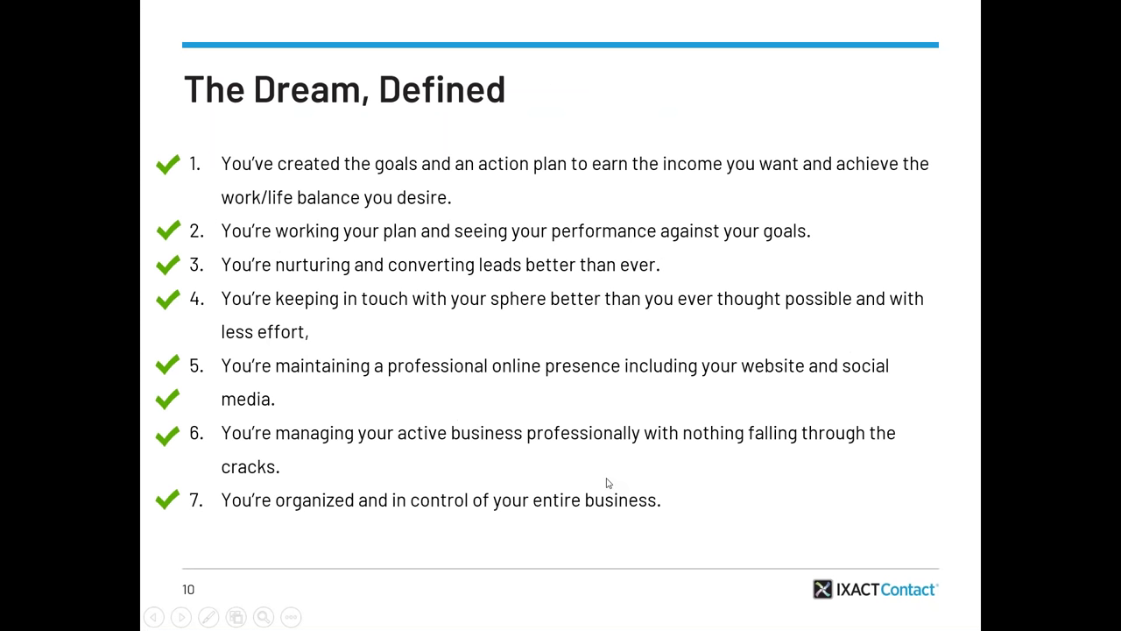